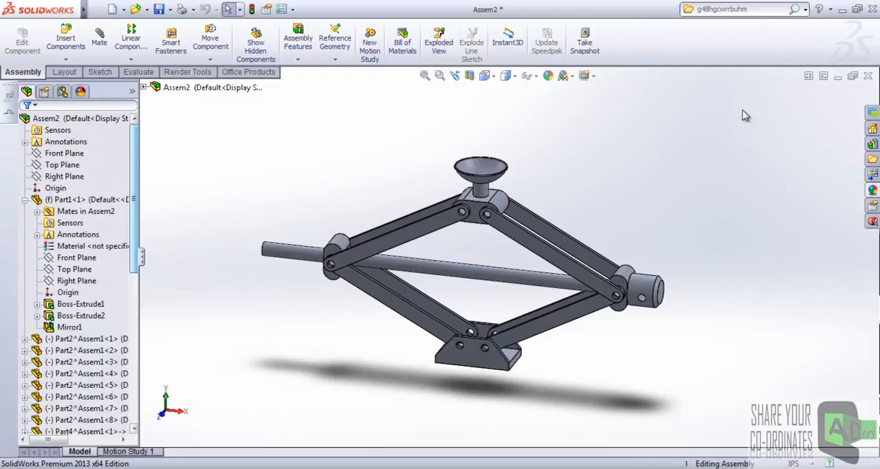
Minimize the finished jack assembly and create a new assembly document.
click(838, 75)
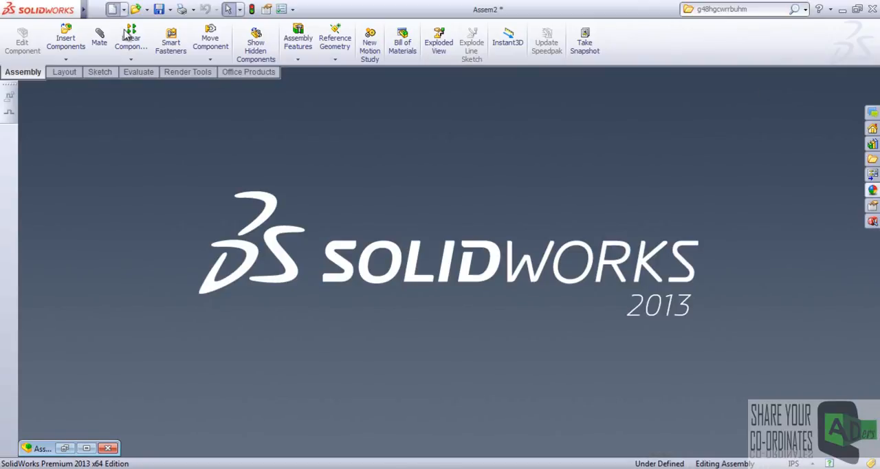
click(112, 9)
click(446, 400)
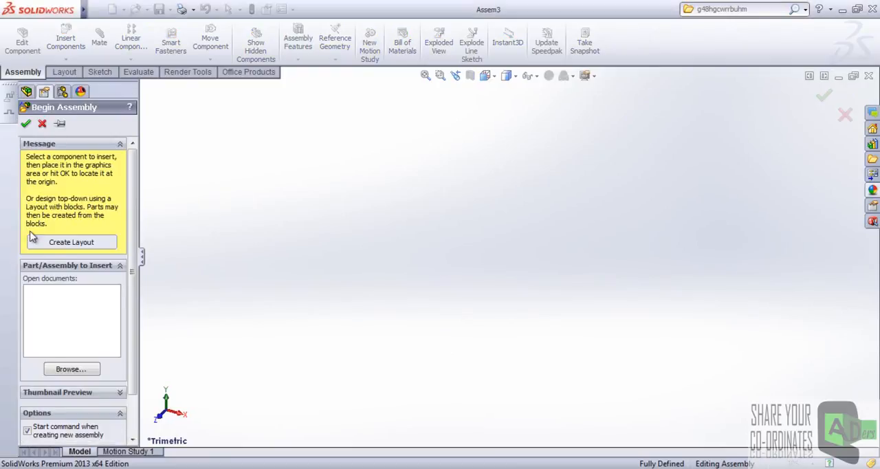
Insert Part1.SLDPRT from the Homework folder into the new assembly as its first component.
click(69, 371)
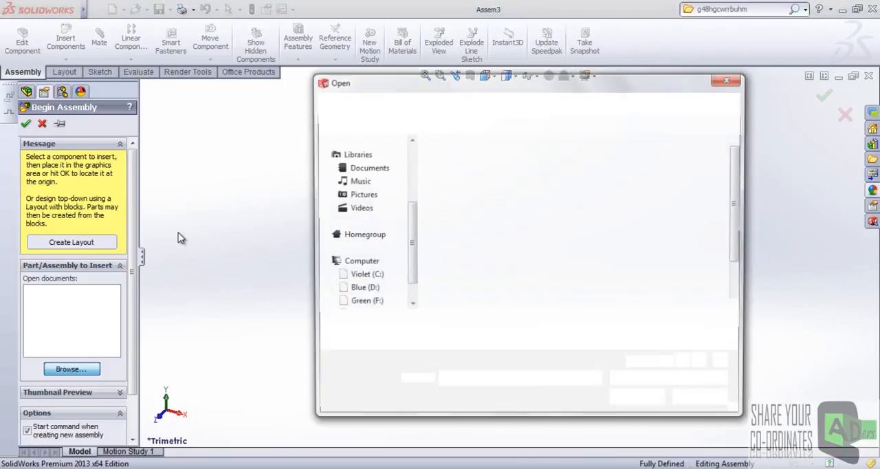
click(697, 177)
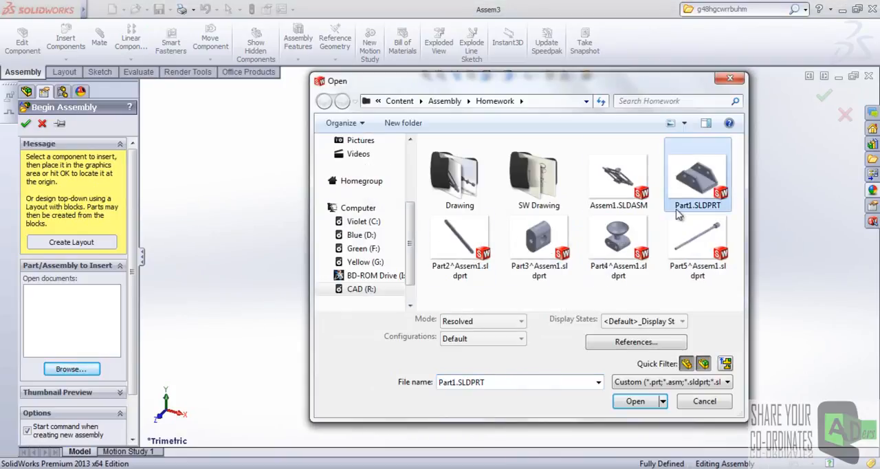
click(635, 403)
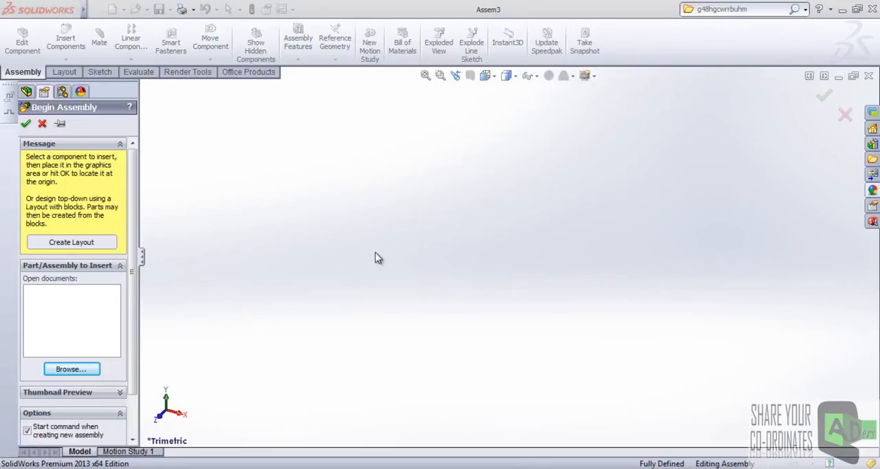
click(472, 240)
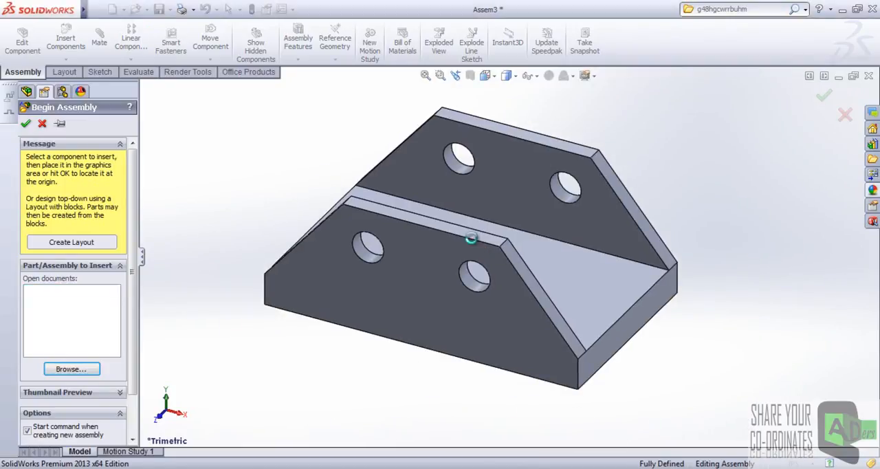
scroll(477, 245, up, 2)
middle_drag(478, 246, 470, 267)
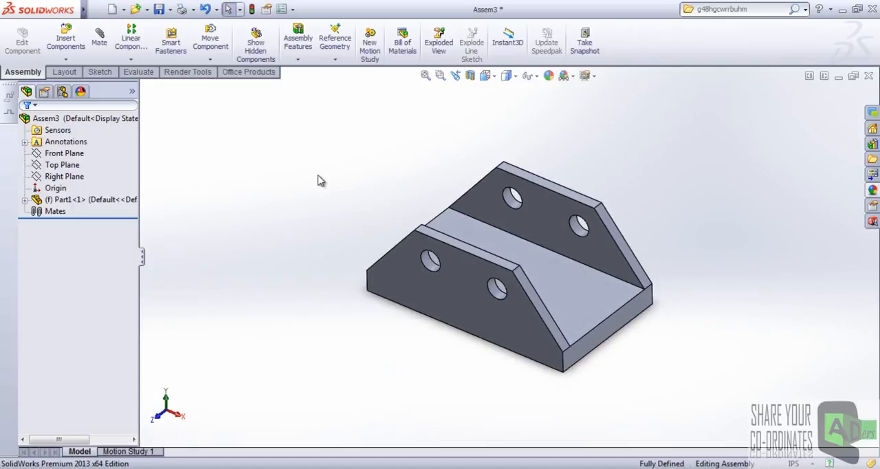
Bring up the finished scissor jack assembly Assem2 and examine its arms and hinged joints.
click(838, 76)
click(92, 448)
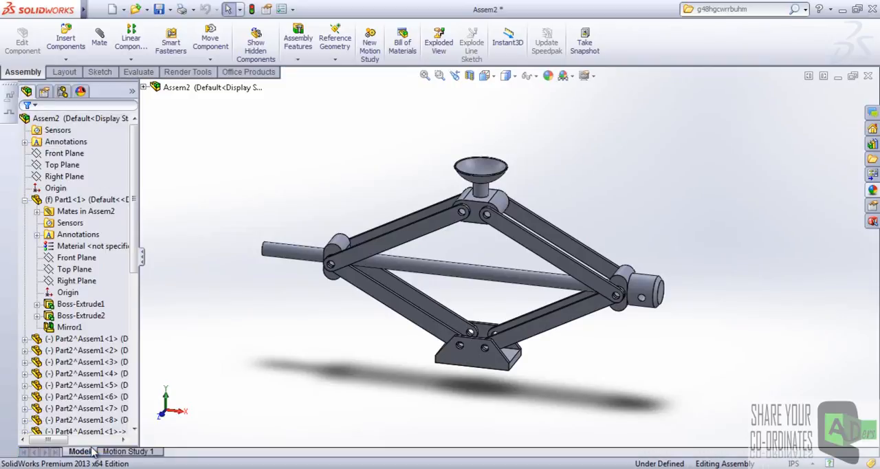
scroll(506, 314, up, 2)
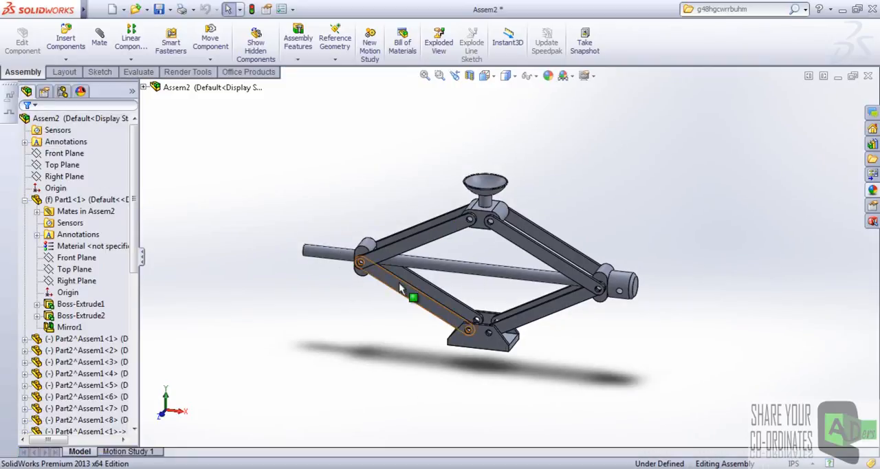
middle_drag(404, 260, 464, 276)
scroll(385, 303, down, 2)
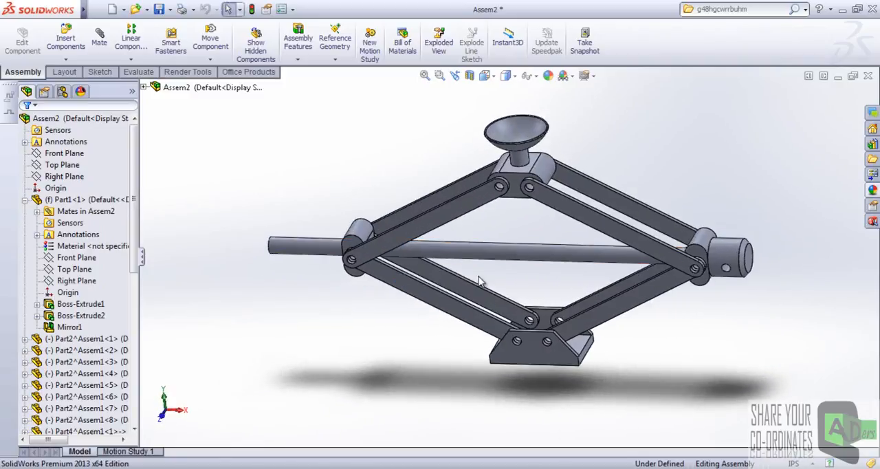
scroll(474, 277, down, 3)
middle_drag(541, 275, 504, 269)
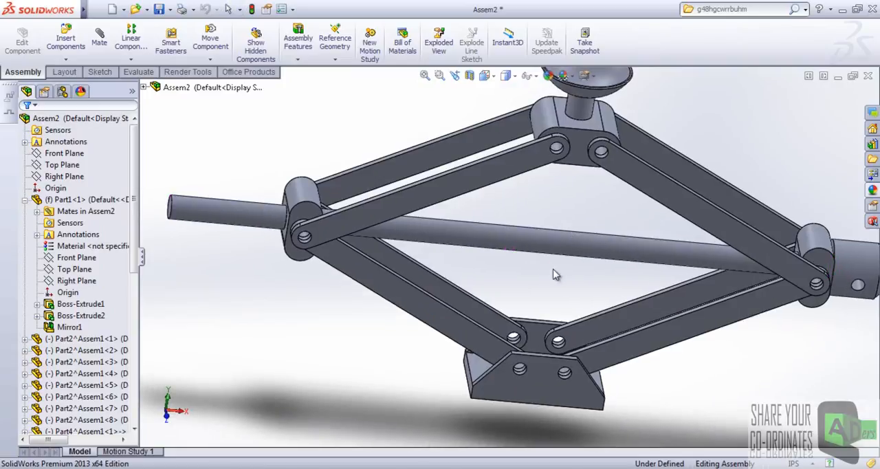
click(838, 76)
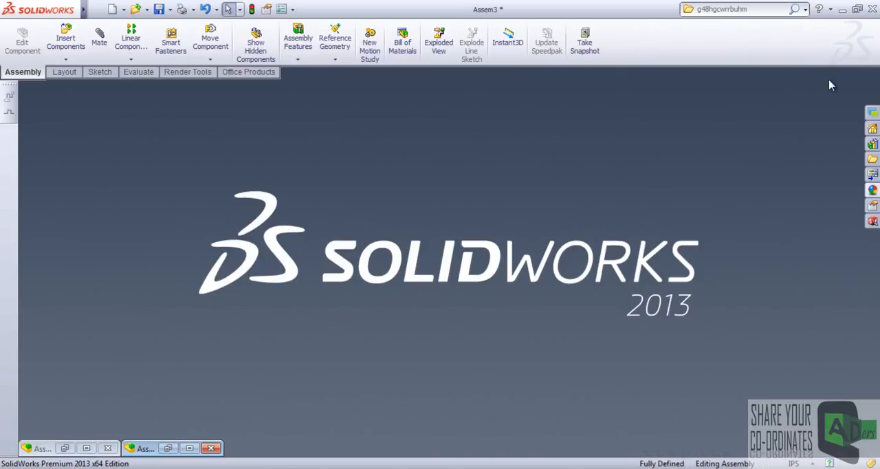
Create another new assembly and insert Part2^Assem1.sldprt, the flat arm, as its first component.
click(112, 9)
click(461, 403)
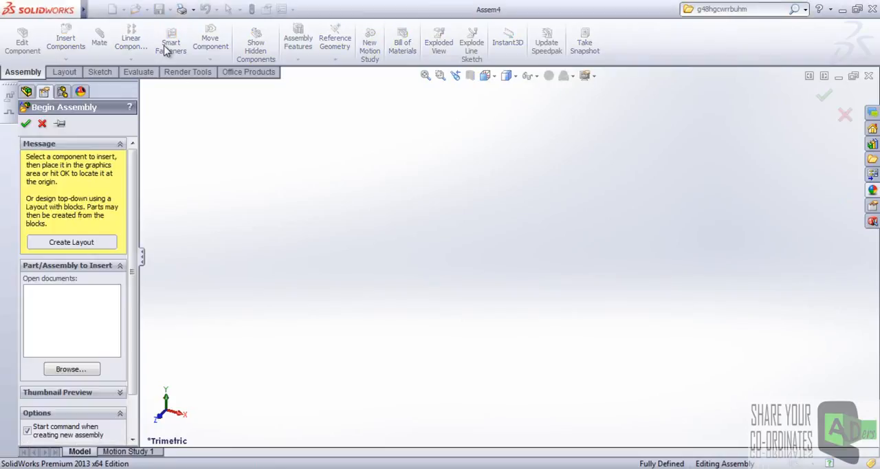
click(93, 372)
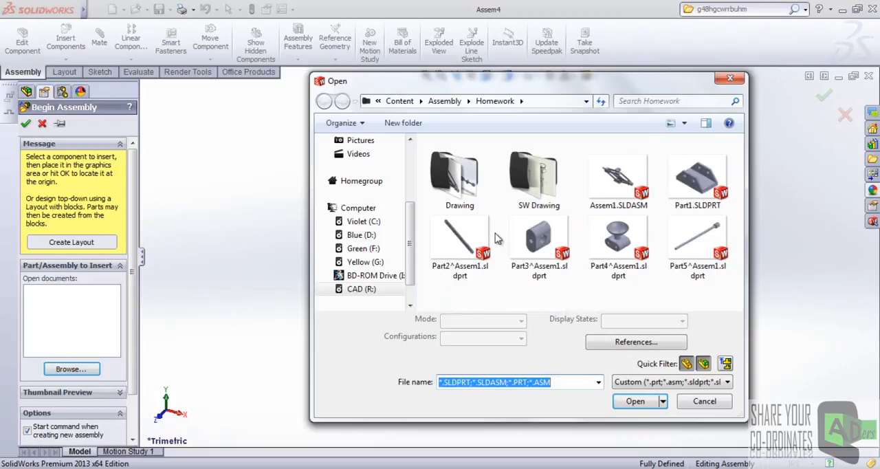
click(459, 241)
click(636, 400)
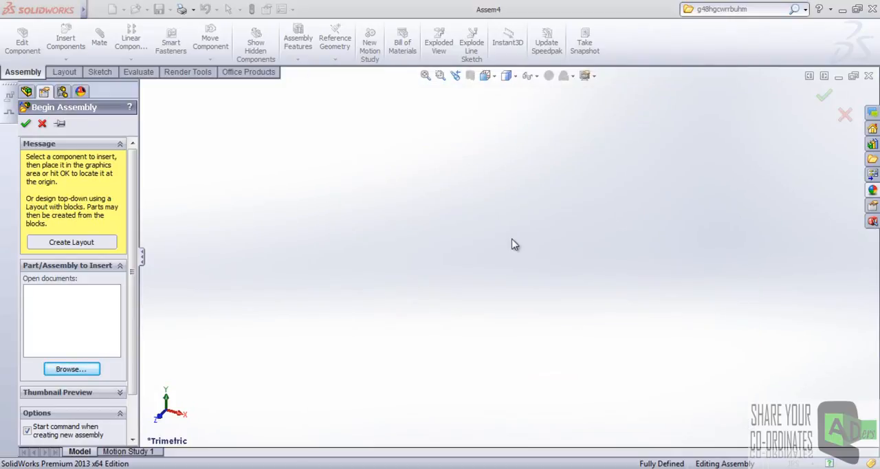
click(472, 258)
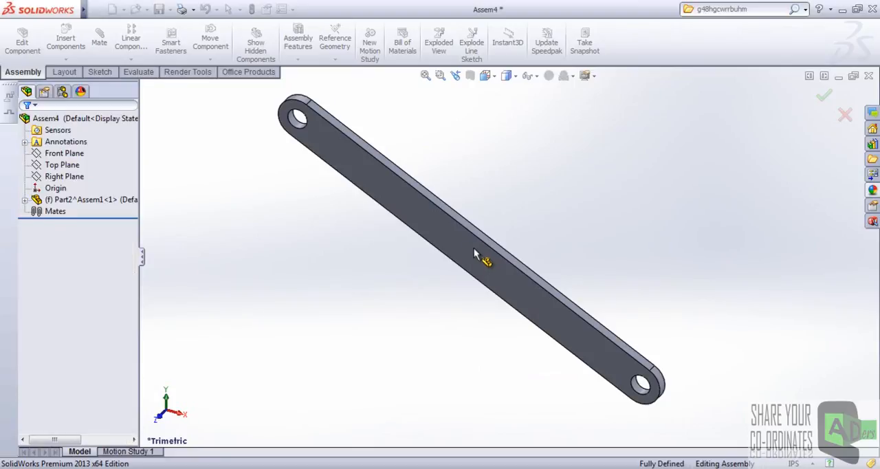
Place a second copy of the arm beside the first one.
scroll(505, 261, up, 2)
scroll(573, 283, up, 3)
ctrl+drag(541, 283, 659, 279)
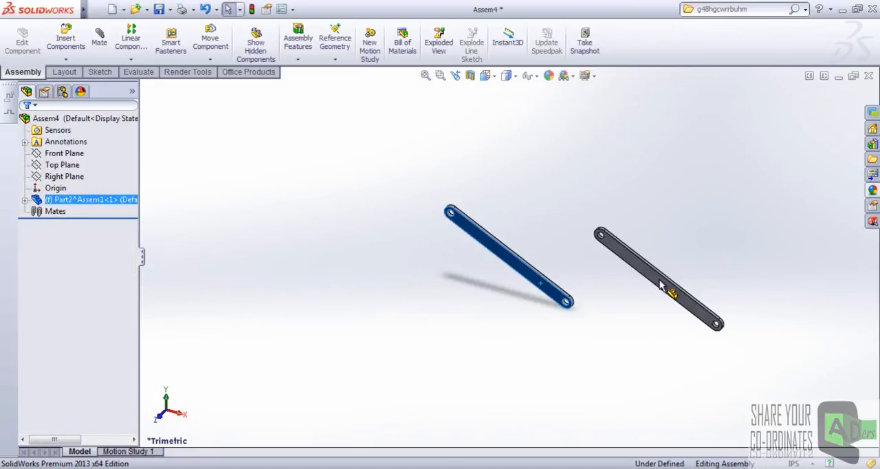
click(541, 249)
scroll(595, 246, down, 1)
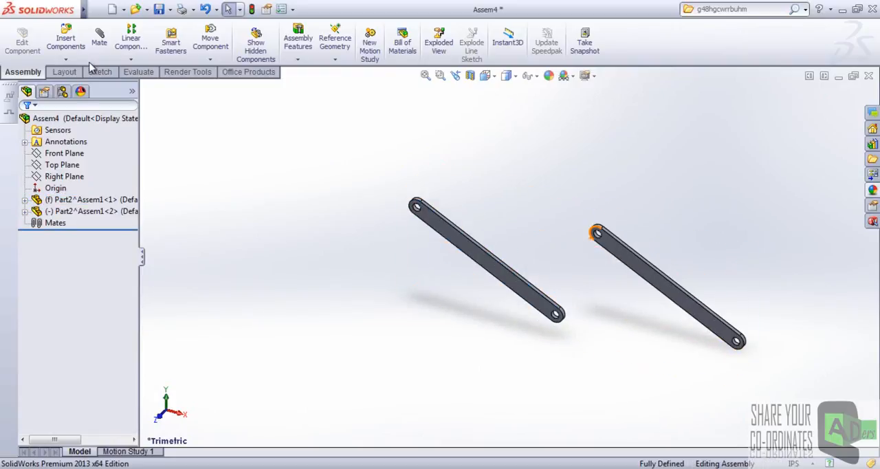
Start a Hinge mechanical mate using the first arm's lower hole and the second arm's upper hole as concentric faces.
click(99, 37)
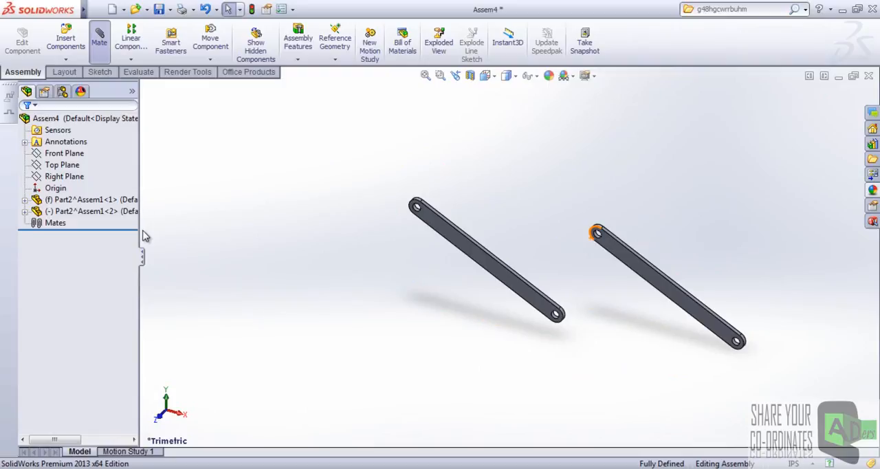
drag(133, 215, 135, 295)
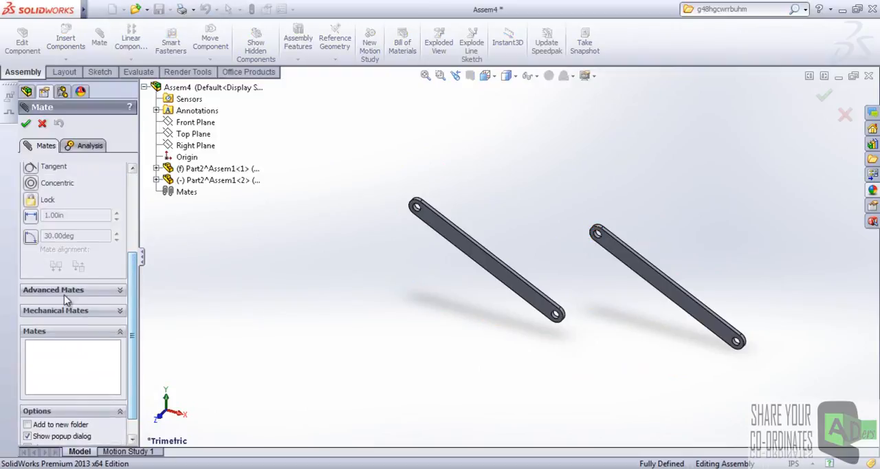
click(79, 310)
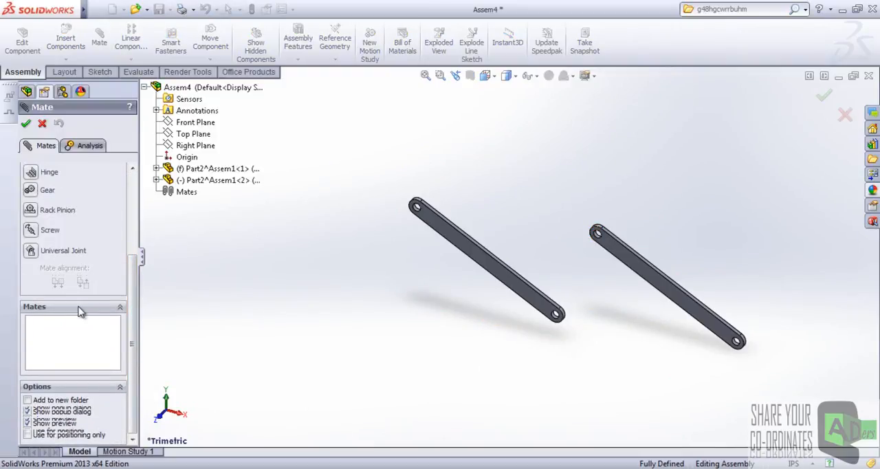
click(33, 173)
scroll(507, 282, down, 10)
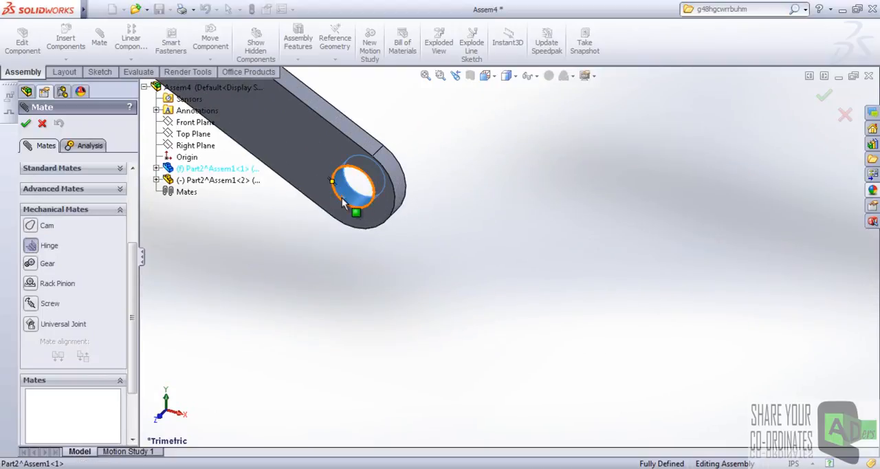
click(342, 197)
scroll(476, 189, up, 6)
scroll(506, 177, down, 8)
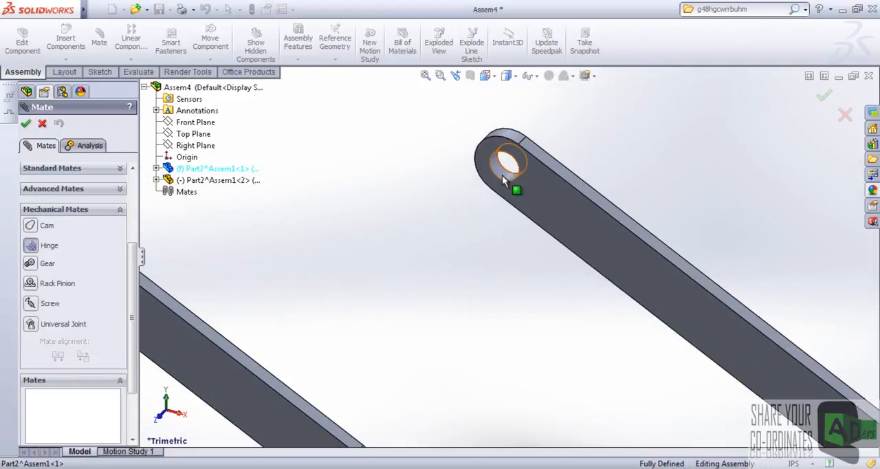
click(502, 177)
scroll(473, 275, up, 5)
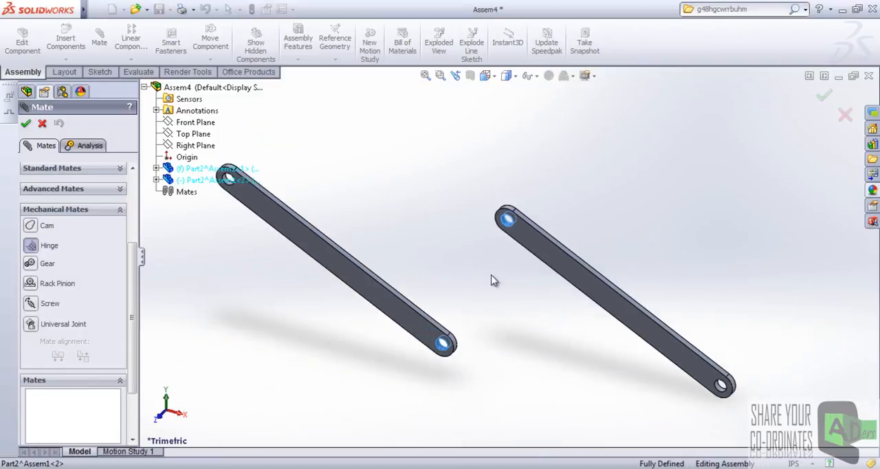
Complete the hinge mate by choosing the second arm's front face and the first arm's back face as coincident faces.
click(521, 235)
middle_drag(504, 258, 458, 390)
scroll(465, 289, down, 4)
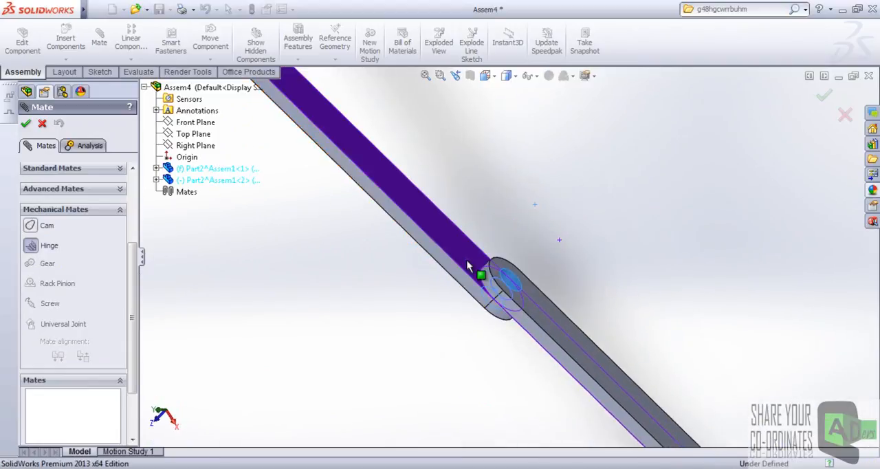
right_click(467, 260)
scroll(468, 260, up, 5)
Swing the second arm upward about the hinge so the arms form a V, and finish the Mate command.
middle_drag(534, 330, 564, 278)
drag(564, 278, 552, 124)
middle_drag(479, 170, 454, 218)
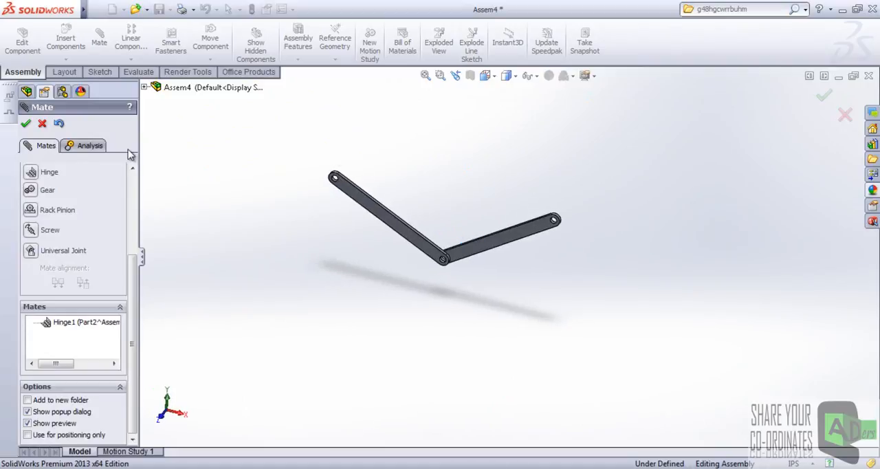
click(25, 124)
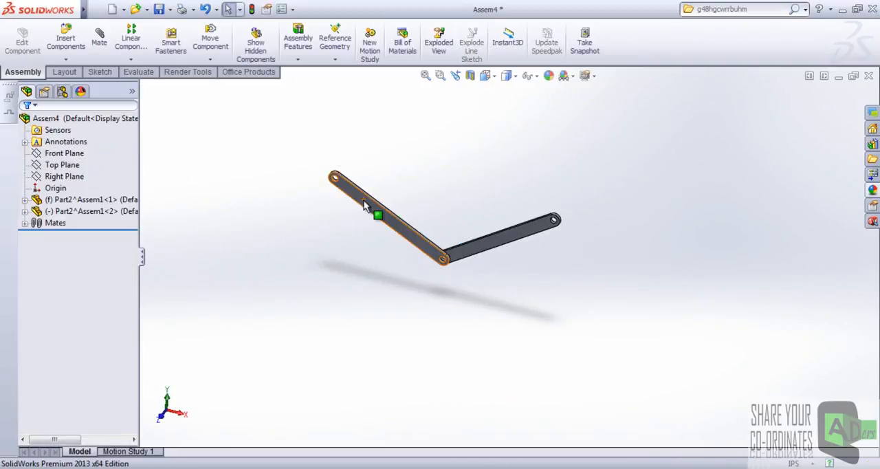
Rebuild and save the two-arm assembly as Arm in the Homework folder, and close it.
right_click(368, 203)
click(353, 214)
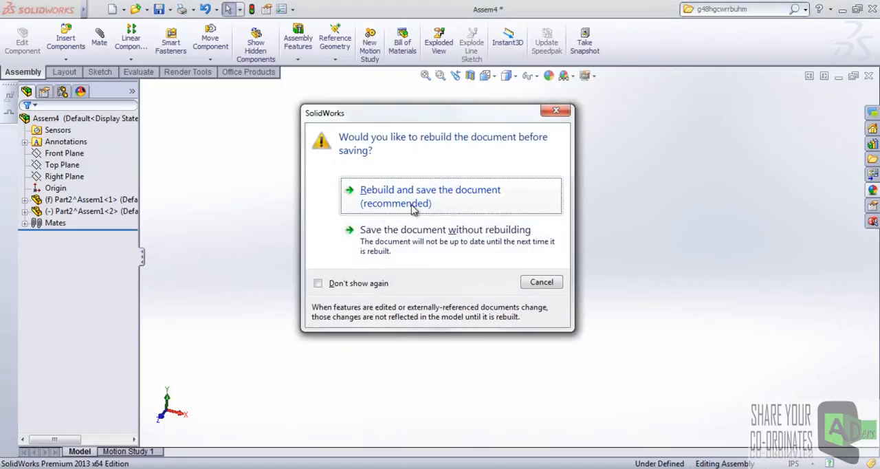
click(404, 206)
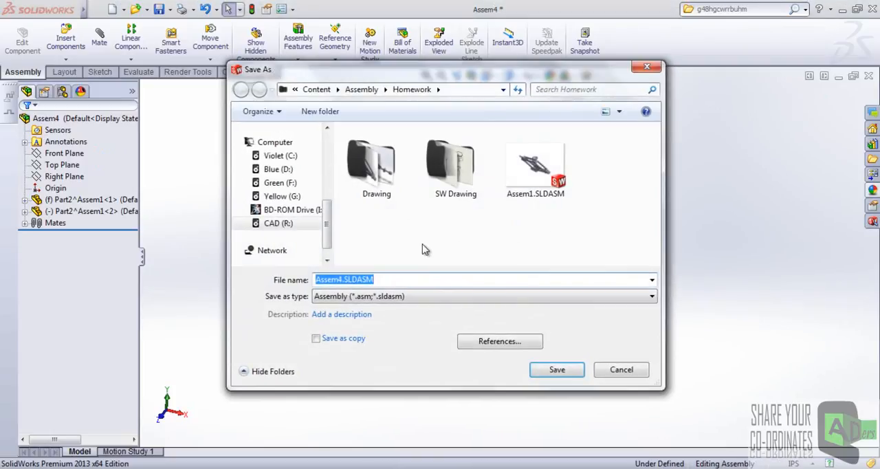
text(Ar)
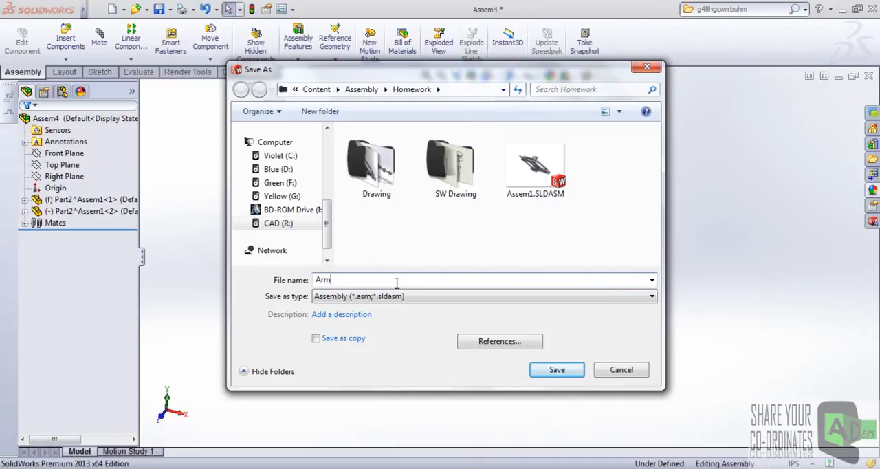
text(m)
key(Return)
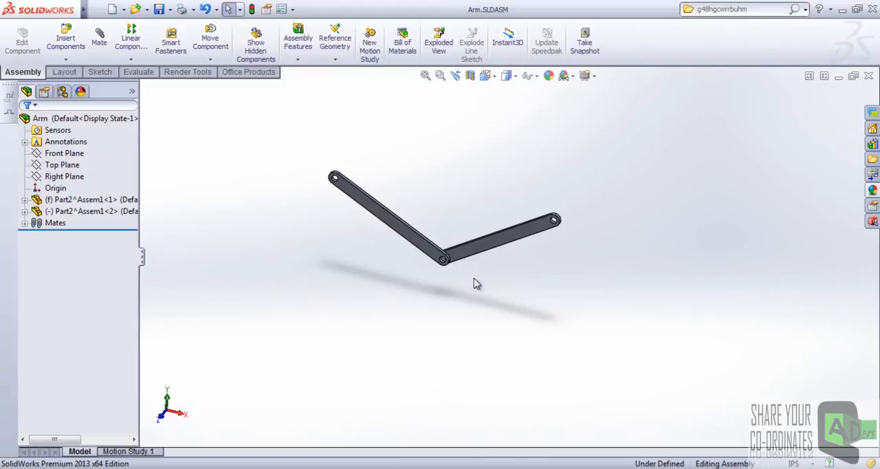
click(868, 76)
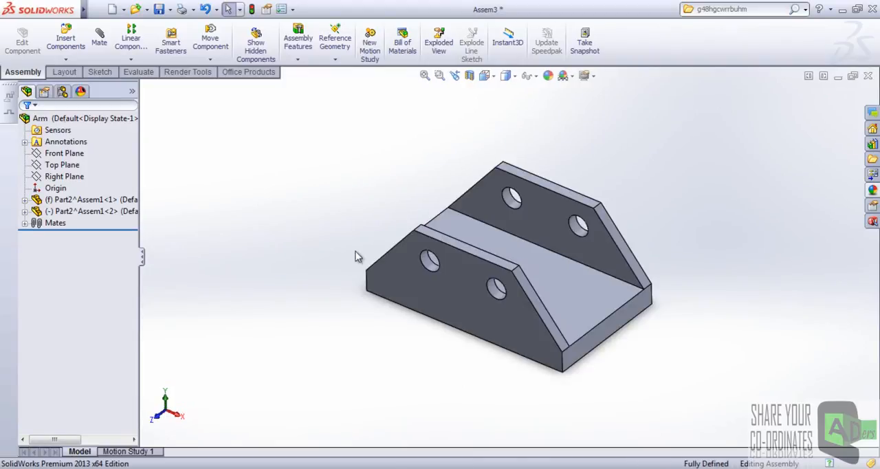
scroll(595, 242, up, 3)
scroll(550, 238, down, 2)
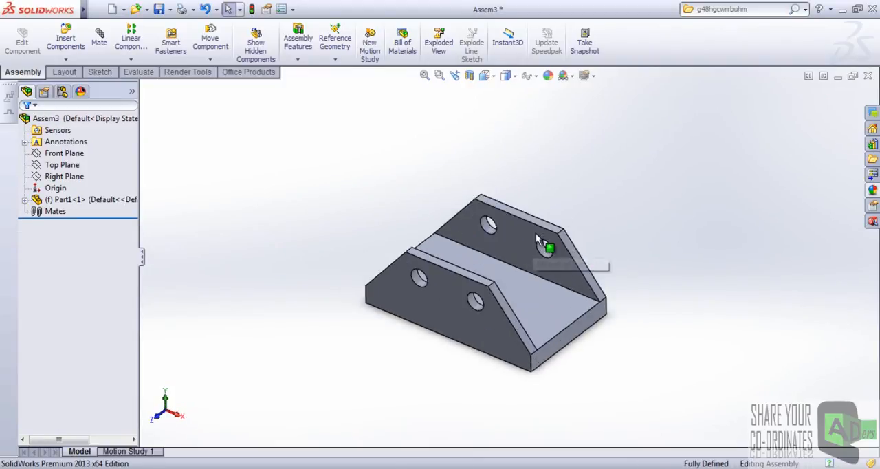
scroll(550, 225, down, 2)
scroll(554, 217, up, 3)
scroll(544, 233, down, 1)
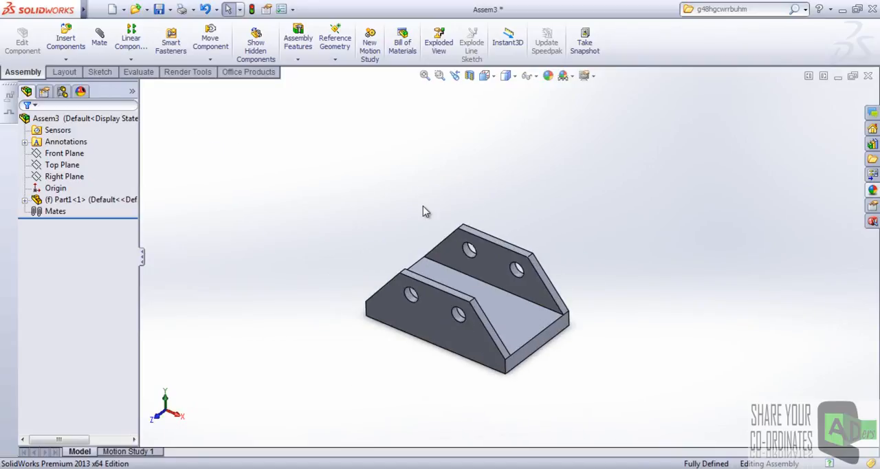
scroll(508, 258, up, 1)
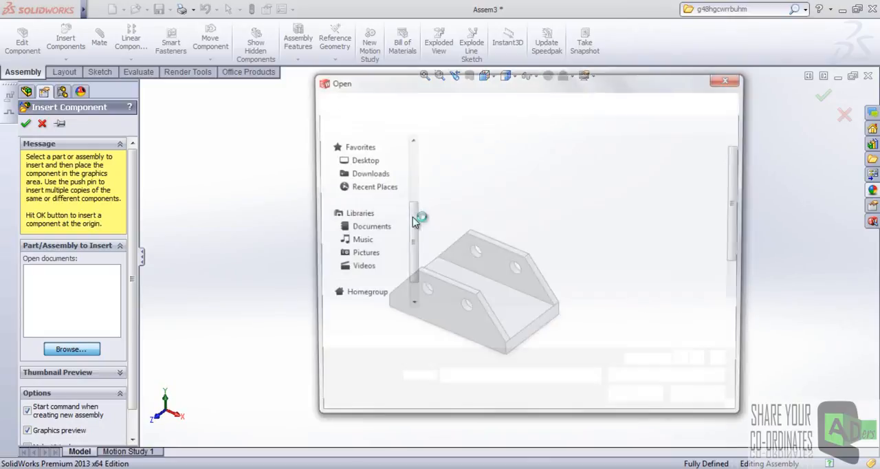
Insert Arm.SLDASM from the Homework folder and place it in the assembly just behind and above the base part.
drag(737, 203, 740, 180)
click(597, 196)
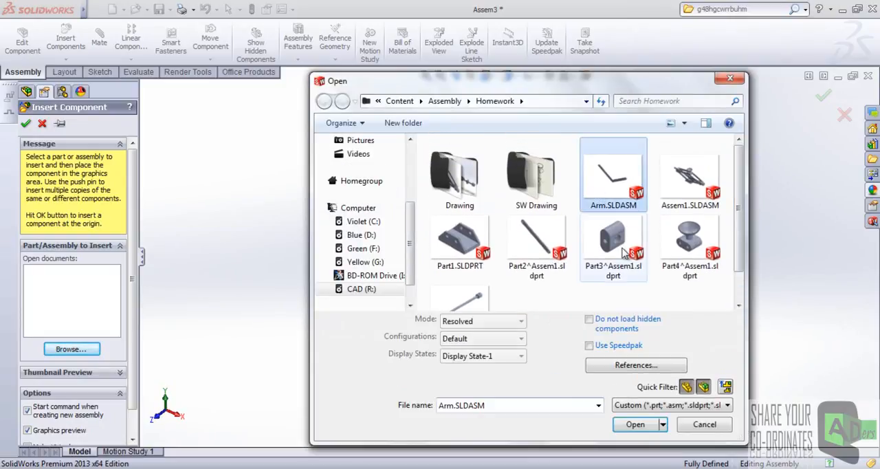
click(634, 422)
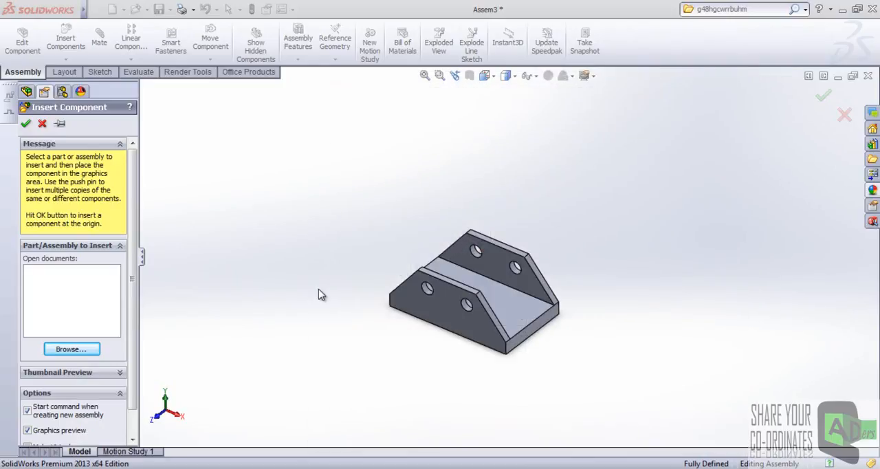
click(381, 206)
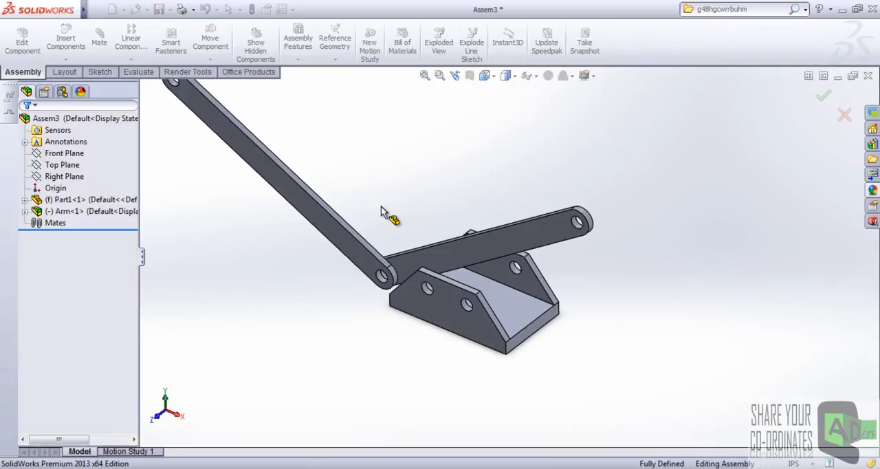
Examine the base part and the Arm subassembly as separate components in the tree and in the model.
scroll(447, 203, up, 3)
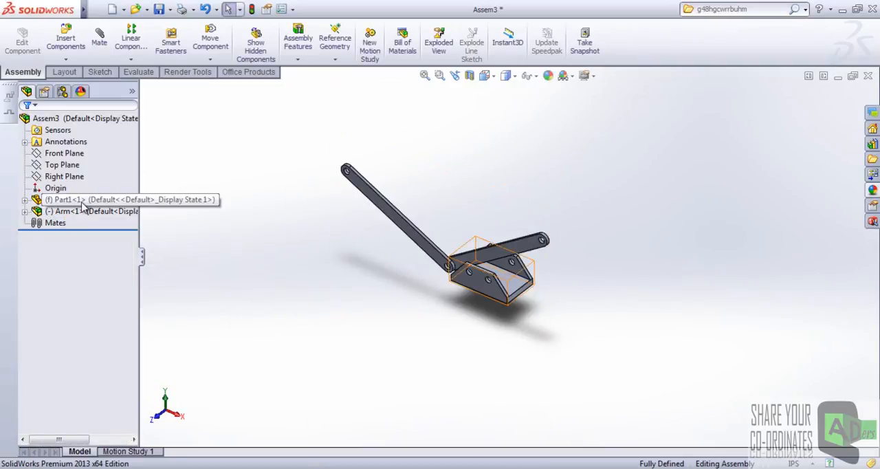
click(56, 200)
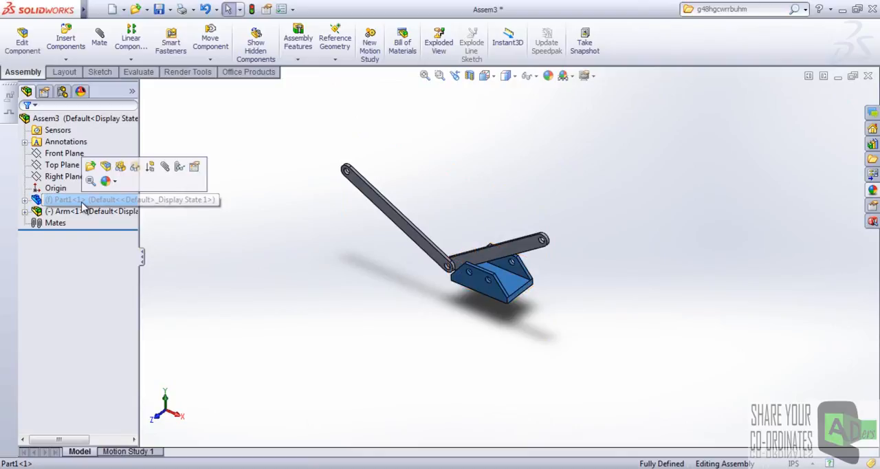
key(Escape)
click(497, 294)
click(575, 279)
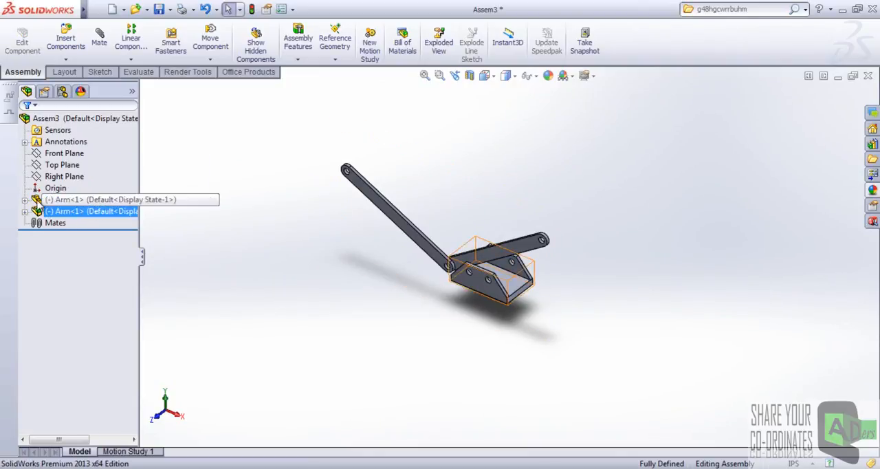
scroll(454, 225, down, 2)
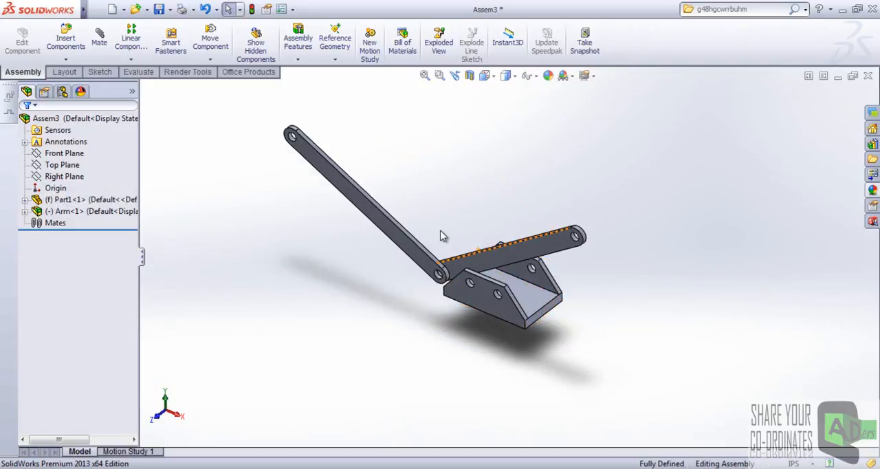
scroll(443, 236, down, 2)
scroll(455, 227, up, 3)
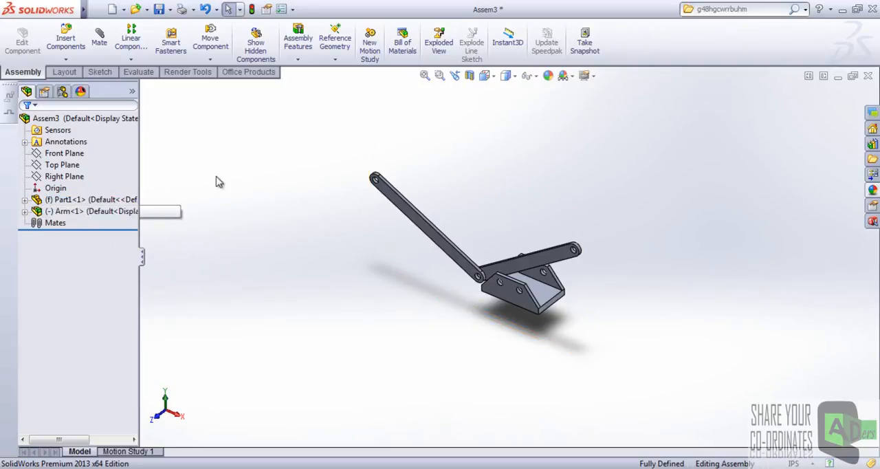
scroll(516, 268, down, 2)
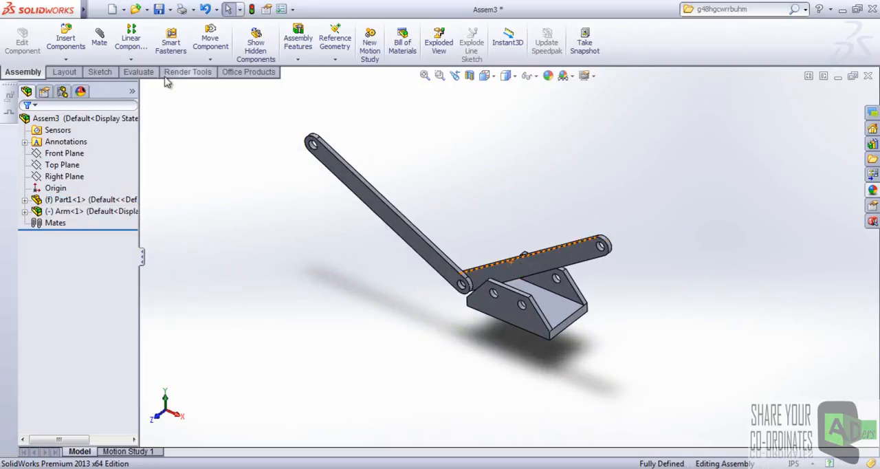
Start a Hinge mechanical mate using the Arm's free-end hole and the left hole in the base's front wall as concentric faces.
click(99, 38)
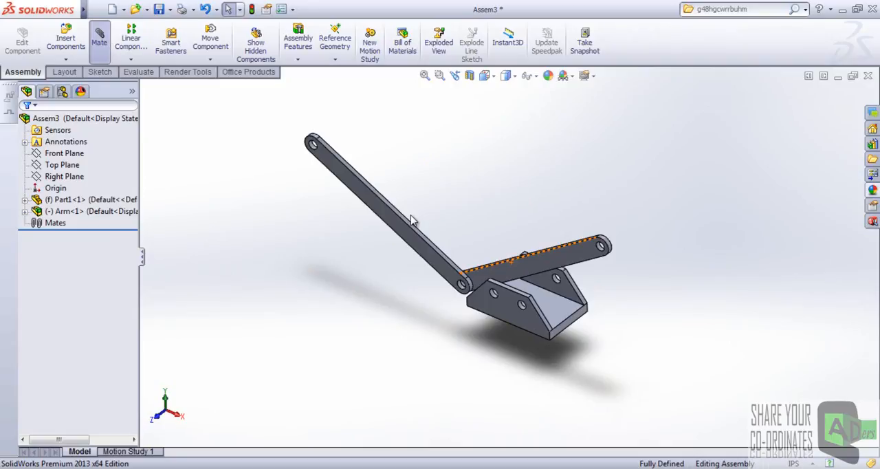
scroll(595, 271, down, 5)
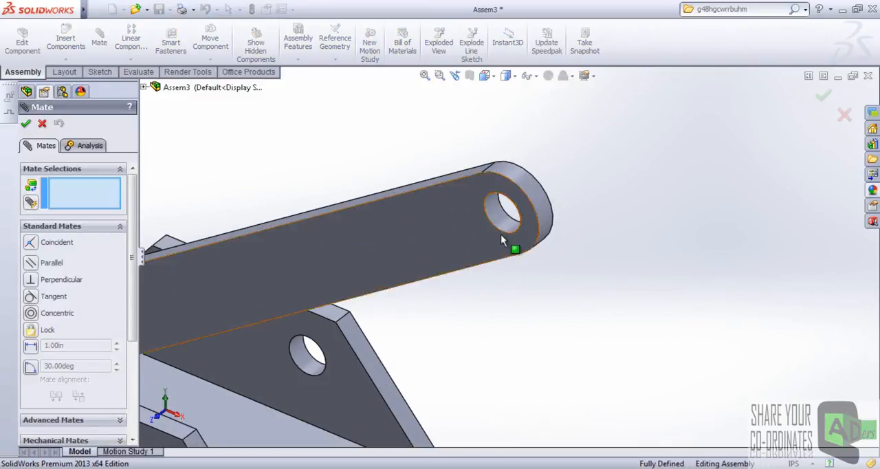
drag(130, 240, 132, 334)
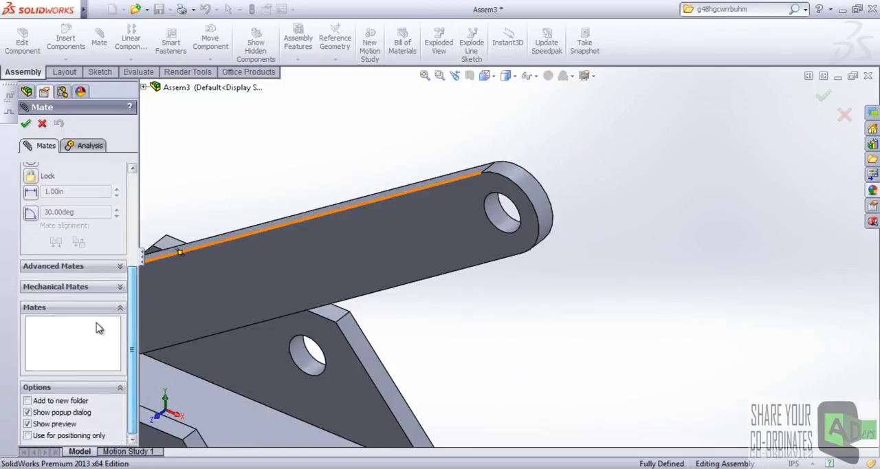
click(80, 288)
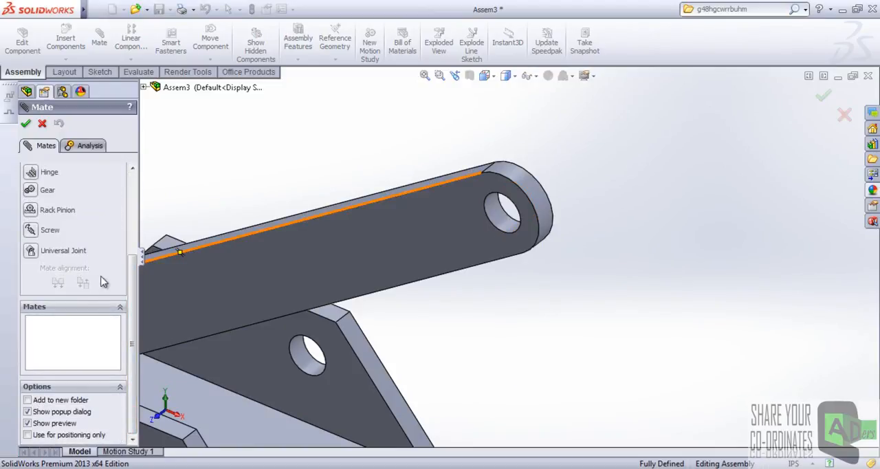
click(31, 172)
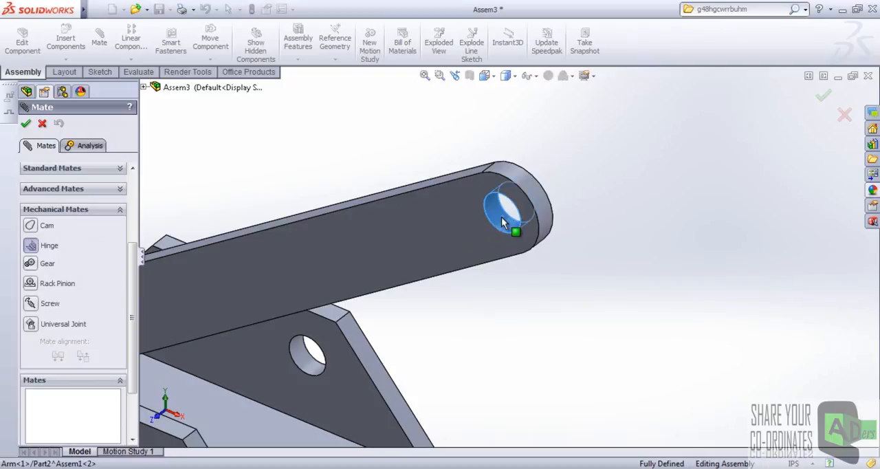
click(501, 222)
scroll(500, 226, up, 7)
scroll(371, 264, down, 7)
click(361, 255)
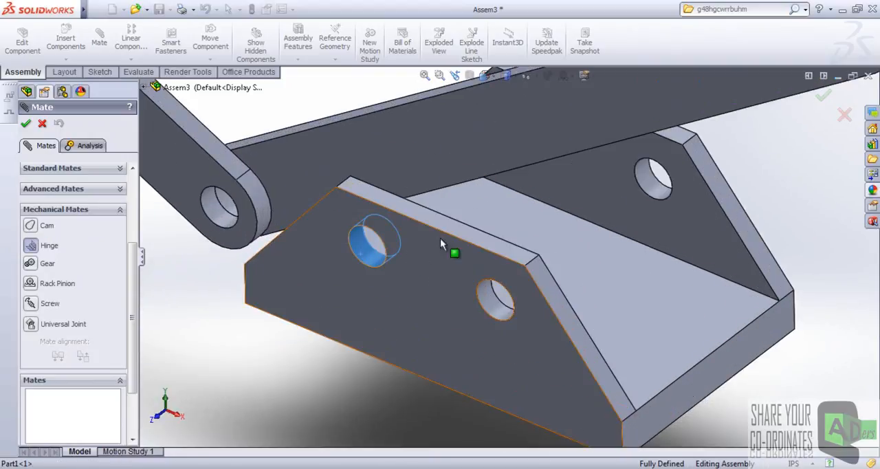
Complete the hinge mate with the arm's front face and the inner face of the base's front wall as coincident faces, and finish Mate.
click(602, 132)
click(468, 190)
middle_drag(468, 189, 421, 337)
click(353, 383)
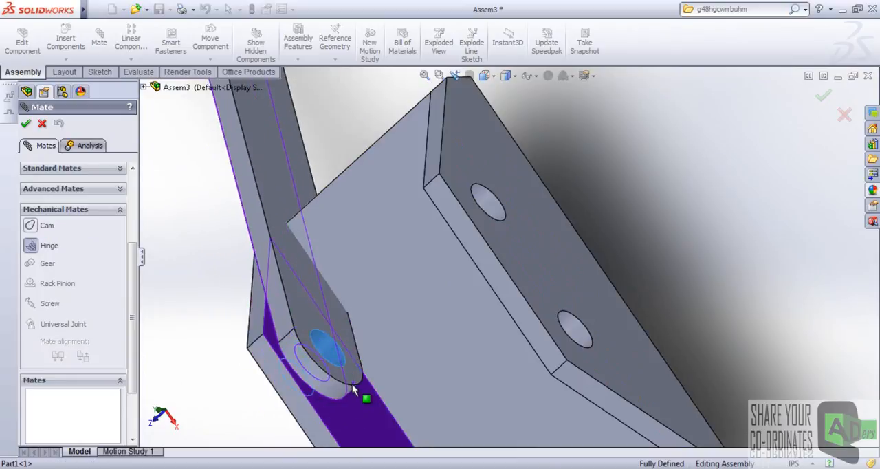
right_click(352, 384)
scroll(383, 355, up, 3)
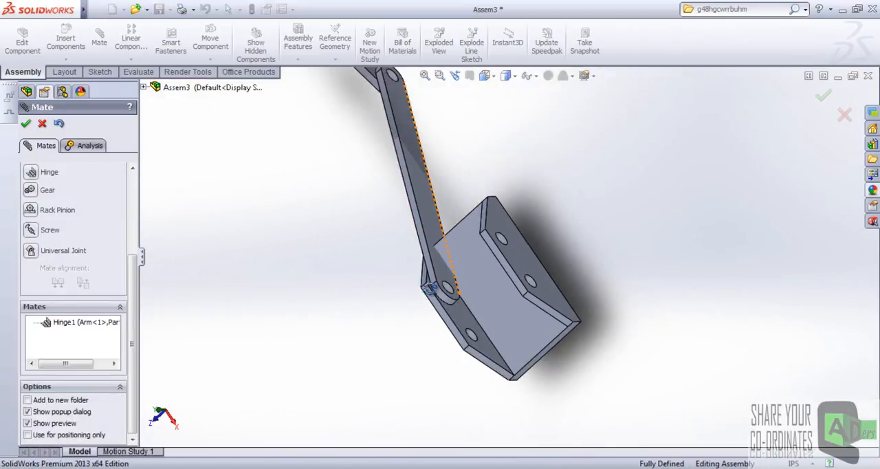
middle_drag(383, 356, 477, 175)
click(27, 124)
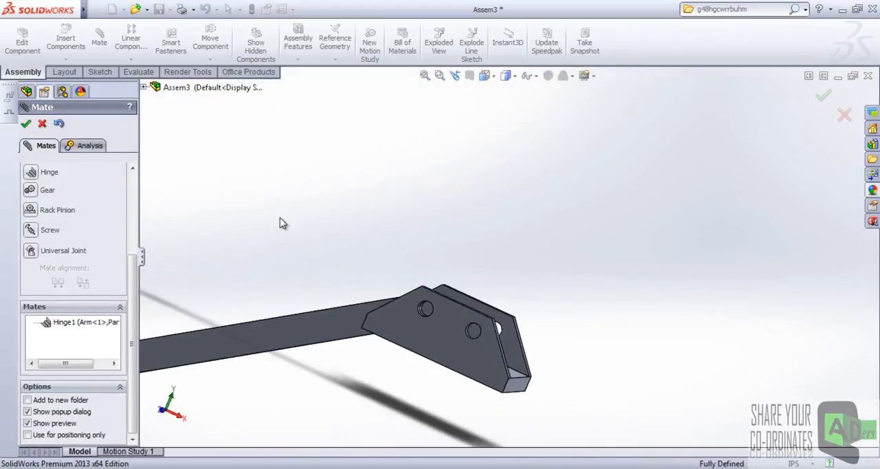
Swing the Arm subassembly about the base hinge until it stands upright above the base.
scroll(369, 236, up, 3)
middle_drag(369, 235, 412, 268)
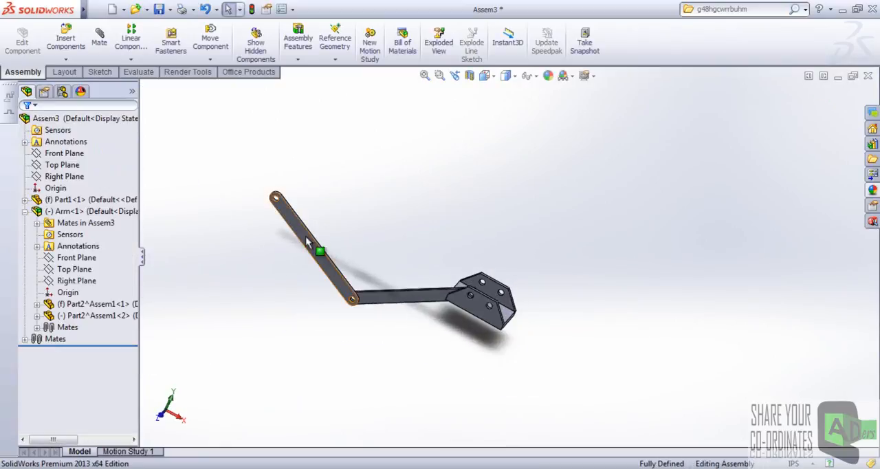
drag(356, 213, 507, 165)
scroll(525, 251, up, 4)
mouse_move(525, 250)
middle_down()
mouse_move(497, 228)
mouse_move(515, 216)
mouse_move(490, 241)
mouse_move(514, 261)
middle_up()
scroll(510, 237, down, 3)
click(515, 261)
scroll(514, 247, down, 2)
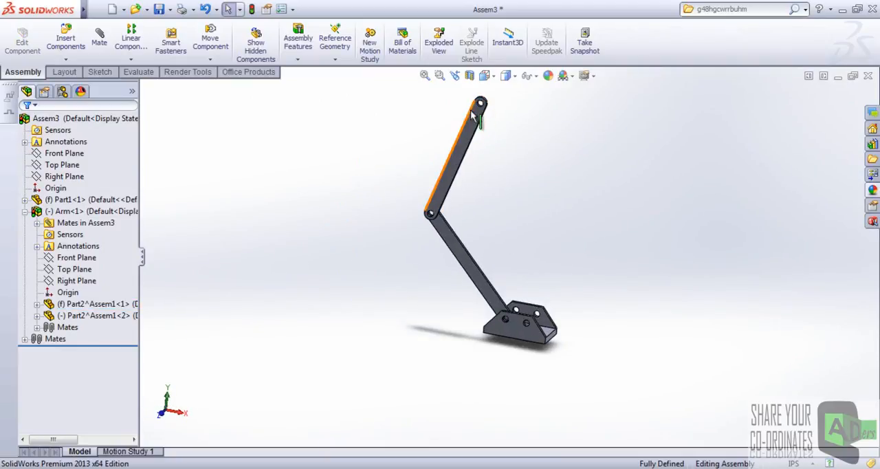
Pull on the upper arm's free end and inspect the middle hinge to check whether the two arms bend independently.
drag(477, 113, 460, 239)
scroll(460, 238, down, 2)
scroll(447, 240, down, 2)
click(424, 241)
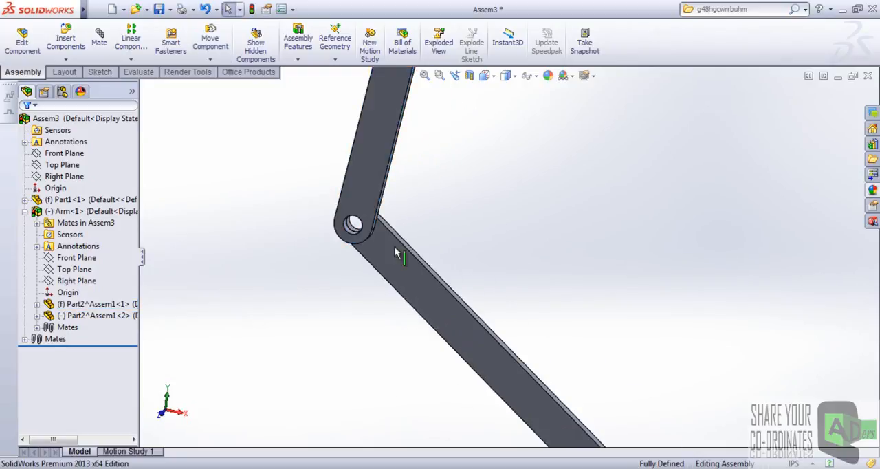
Minimize the assembly, switch to the Homework folder in the file browser and open Arm.SLDASM.
click(838, 75)
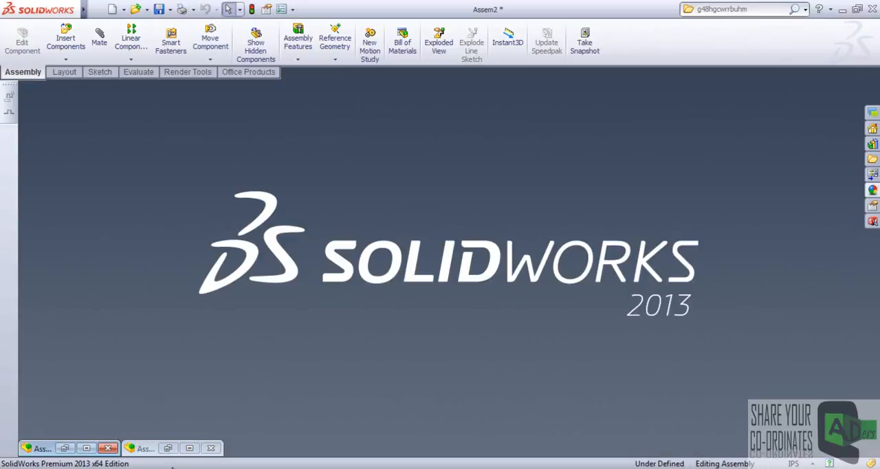
click(842, 9)
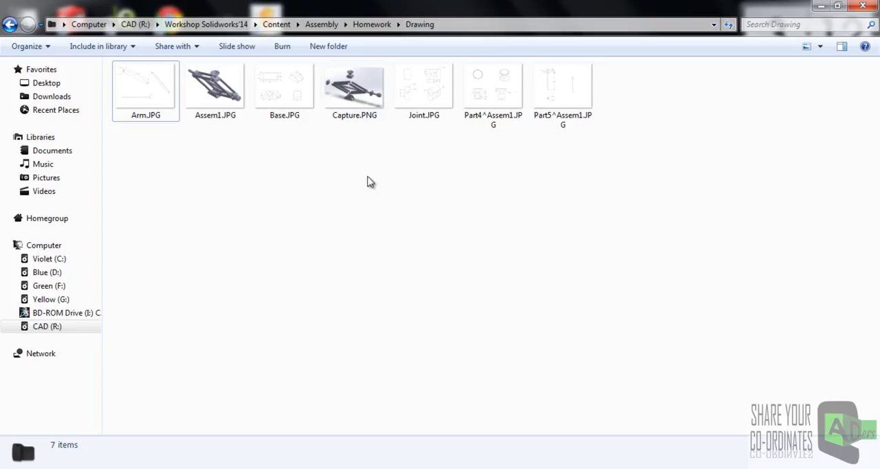
click(8, 26)
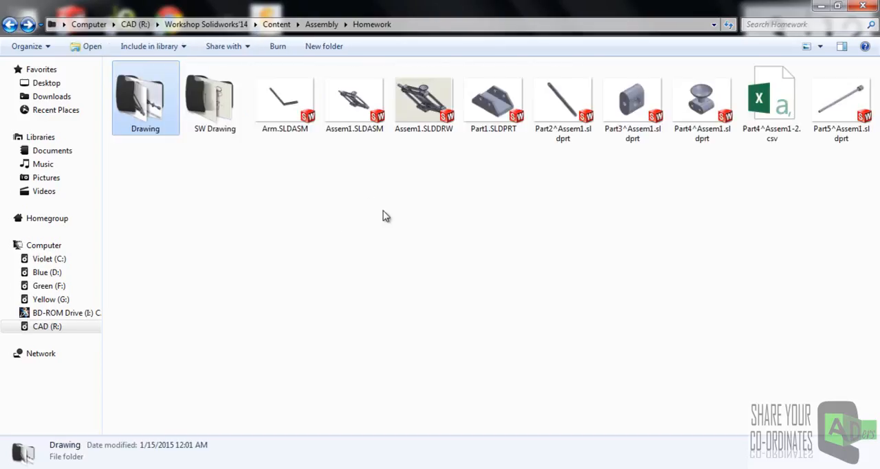
click(285, 99)
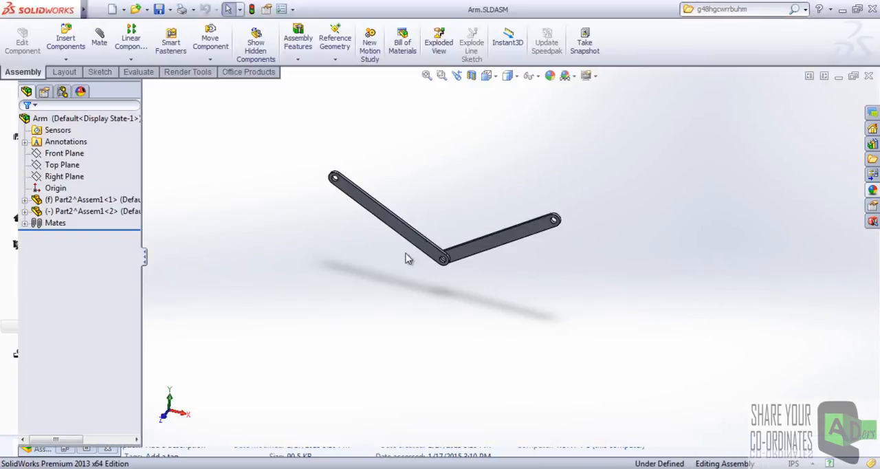
Swing the movable arm about its hinge in the Arm assembly to test its motion, and minimize that document.
drag(571, 242, 419, 193)
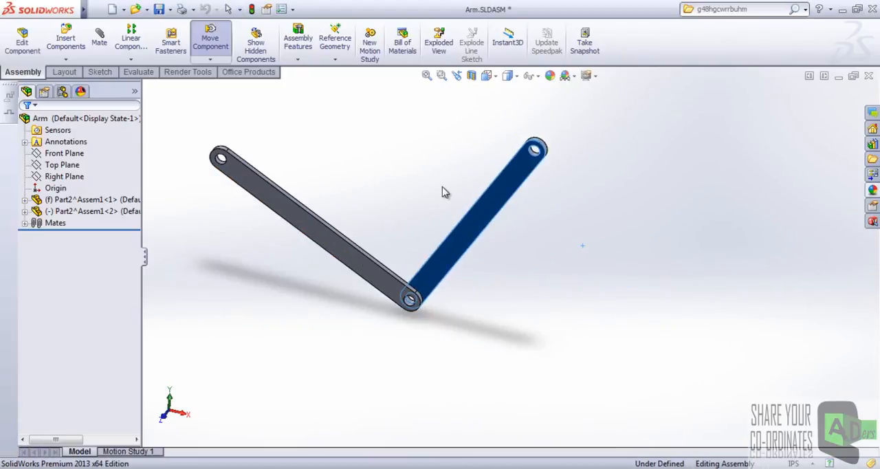
click(462, 191)
drag(527, 202, 629, 201)
click(839, 76)
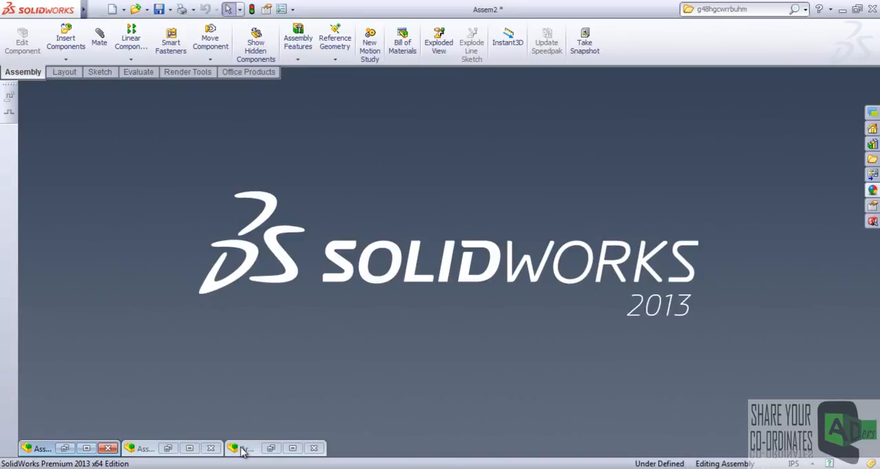
Return to the Assem3 assembly and swing the Arm subassembly on the base to check its motion against the standalone Arm.
click(189, 448)
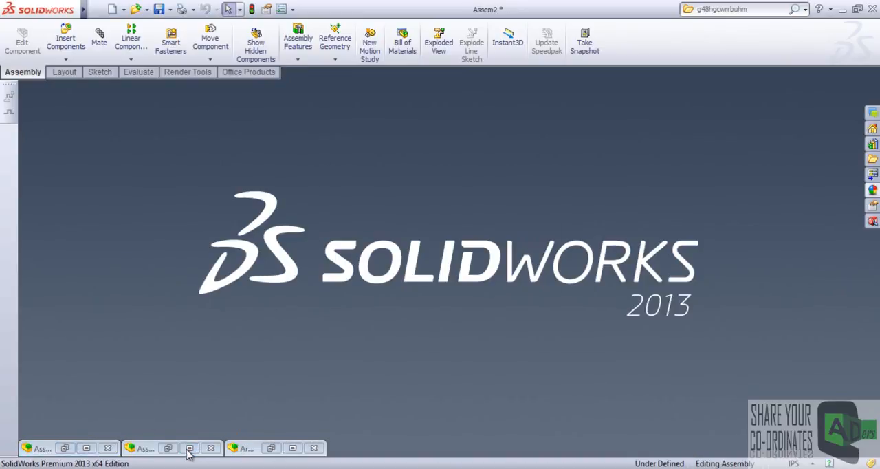
key(f)
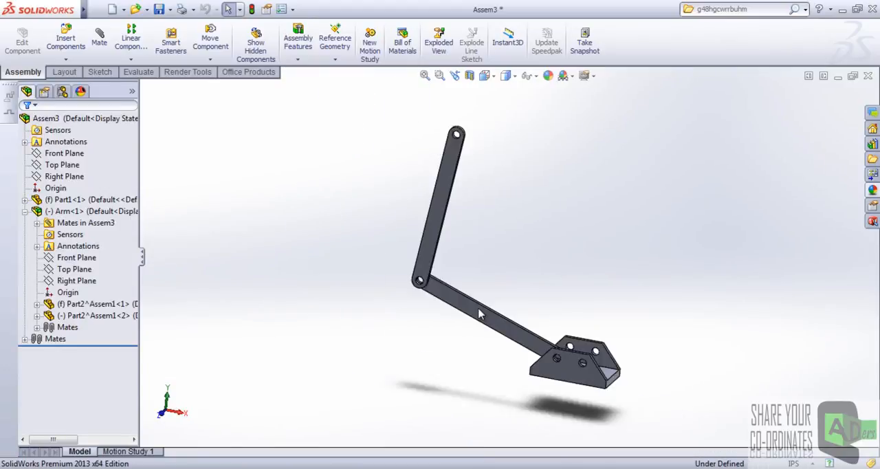
click(466, 169)
drag(564, 254, 550, 230)
scroll(550, 229, down, 3)
drag(428, 113, 517, 154)
scroll(506, 278, up, 5)
click(504, 256)
scroll(488, 252, down, 5)
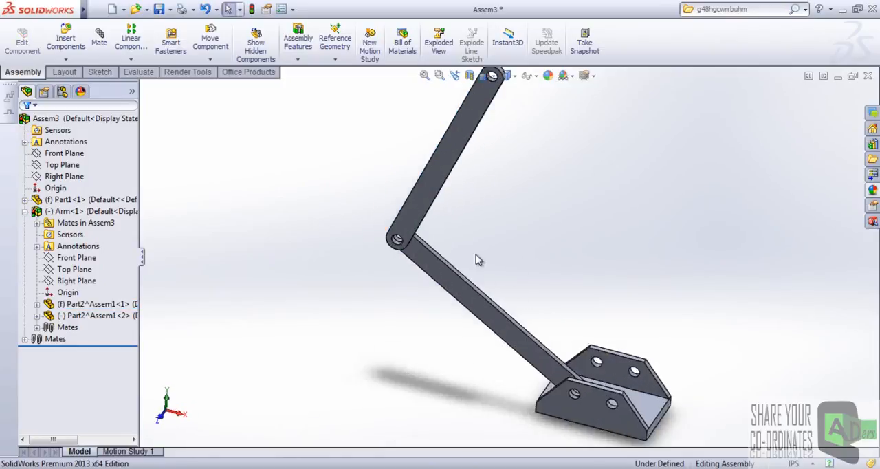
scroll(520, 271, up, 4)
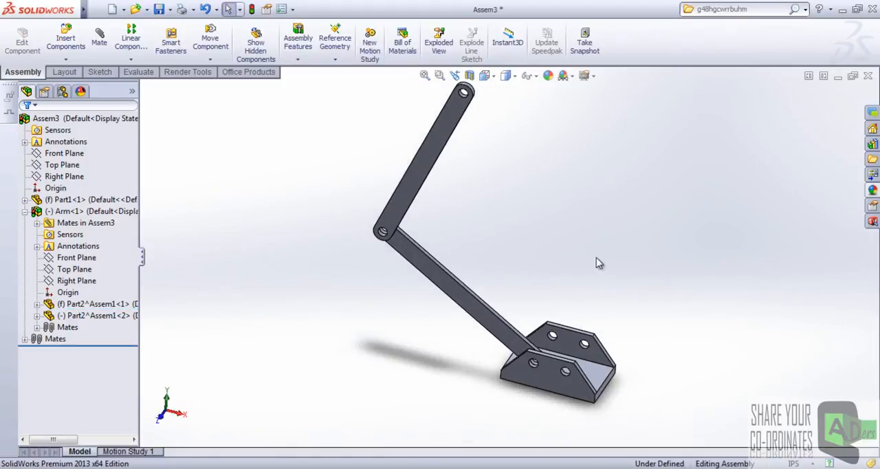
middle_drag(596, 273, 588, 244)
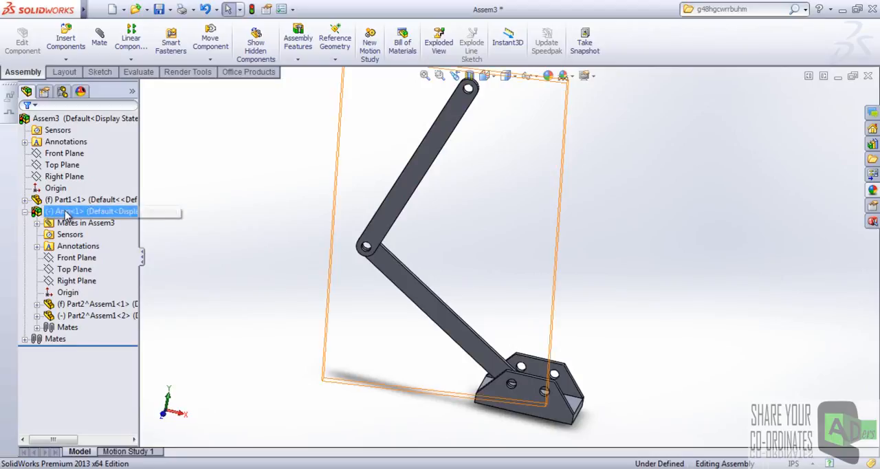
Set the Arm subassembly to solve as Flexible in its component properties.
click(64, 211)
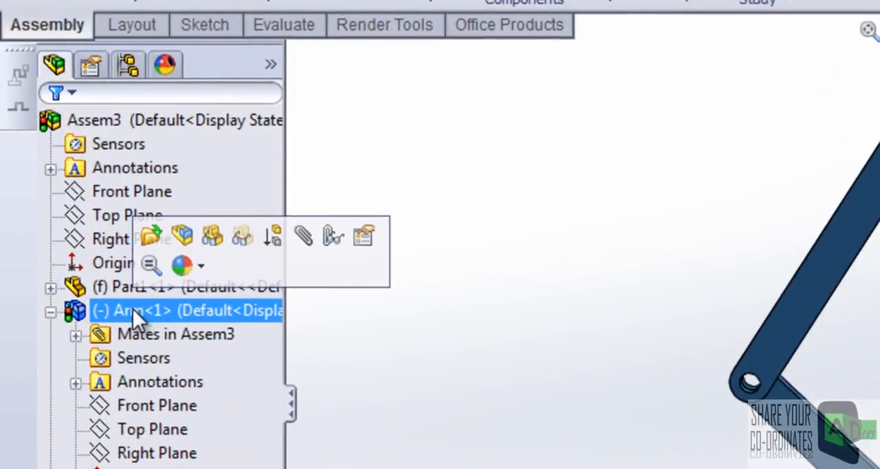
right_click(118, 290)
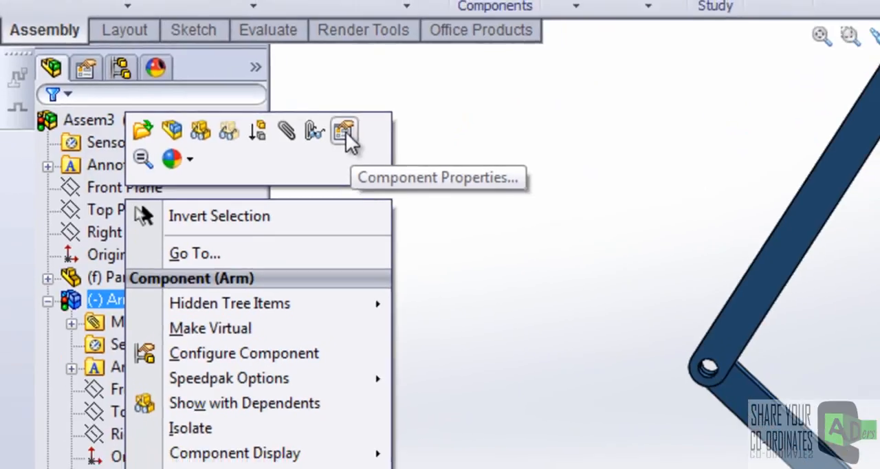
click(364, 132)
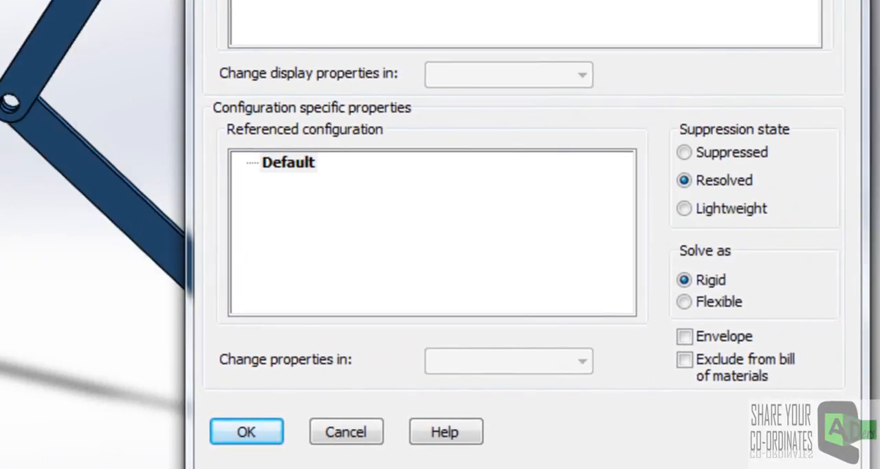
drag(516, 0, 478, 0)
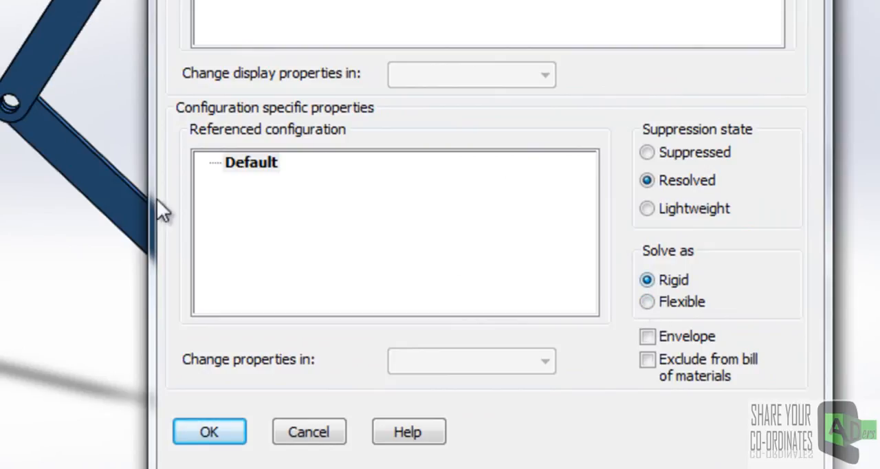
click(646, 302)
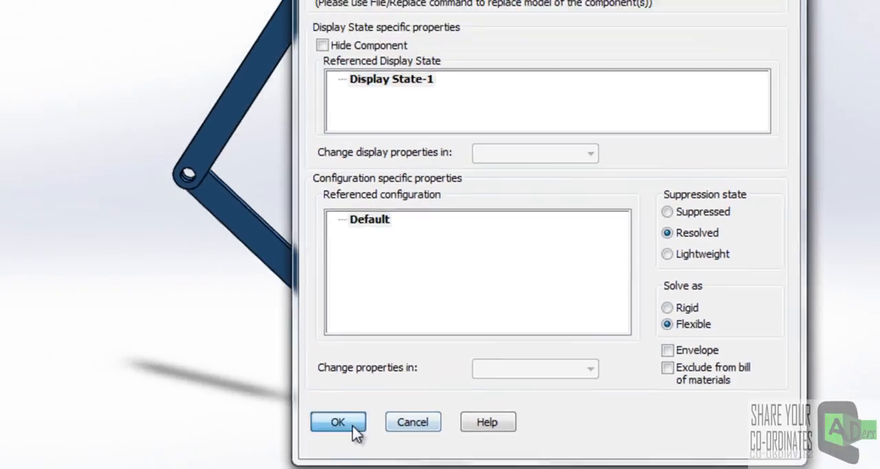
click(233, 439)
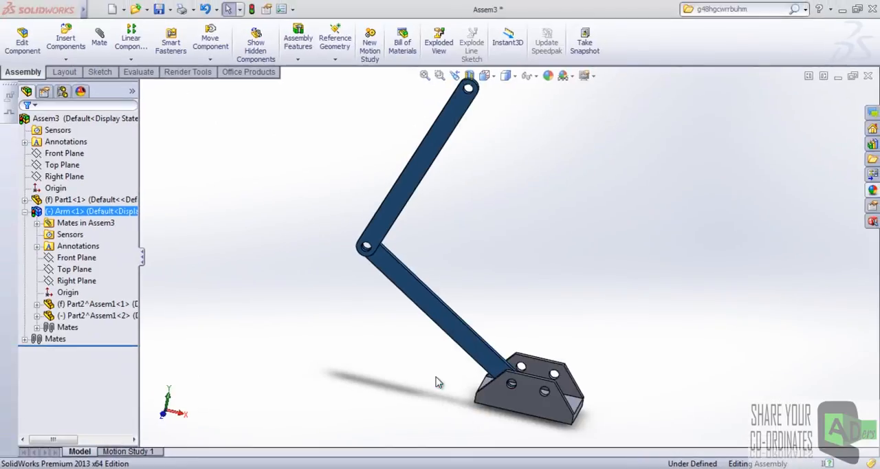
Swing the upper arm down about the middle hinge to test that the Arm's links move independently.
drag(481, 146, 532, 221)
scroll(548, 280, up, 4)
middle_drag(547, 278, 540, 291)
scroll(540, 291, down, 2)
scroll(540, 296, down, 2)
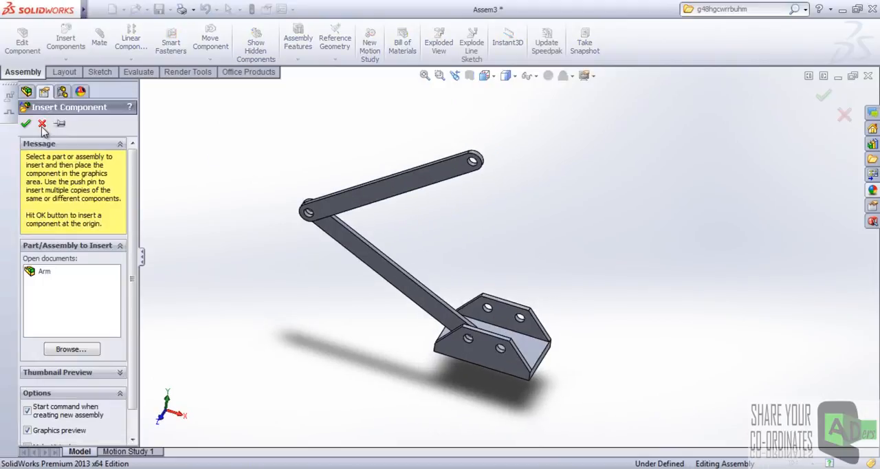
Insert a second copy of the Arm subassembly and place it above the base.
click(42, 123)
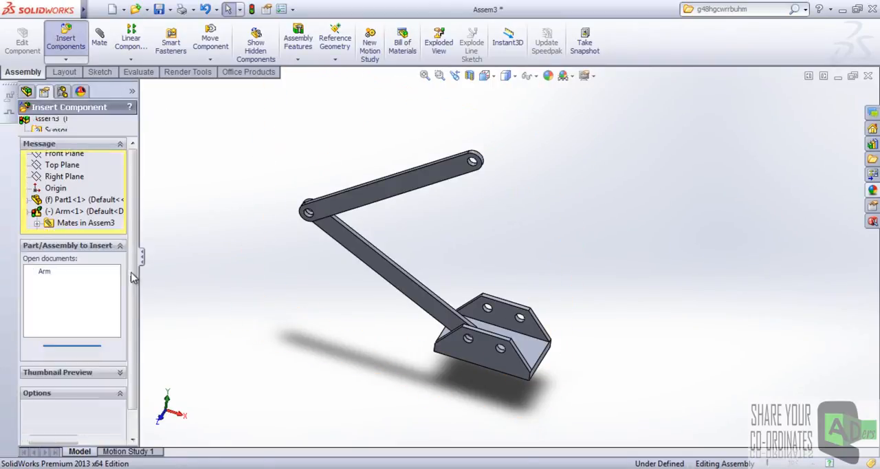
click(64, 351)
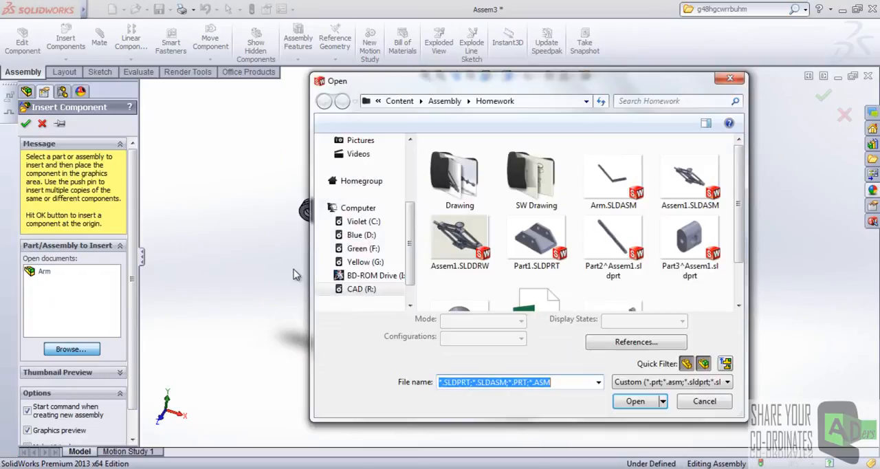
click(636, 424)
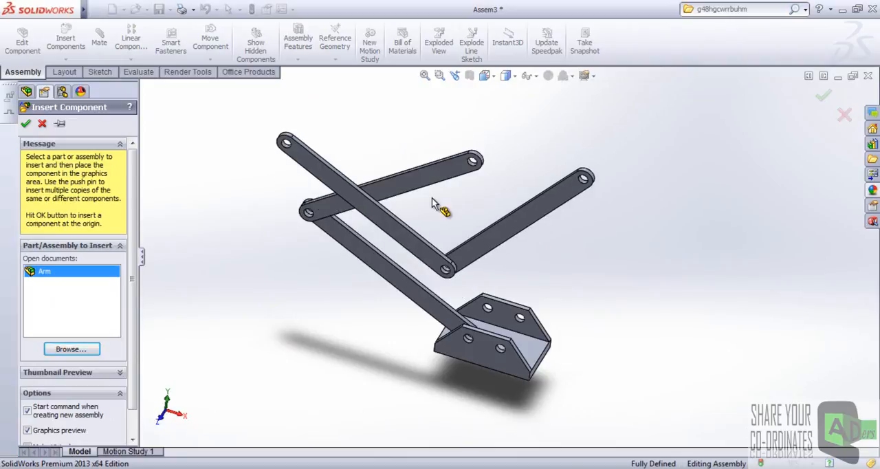
click(431, 203)
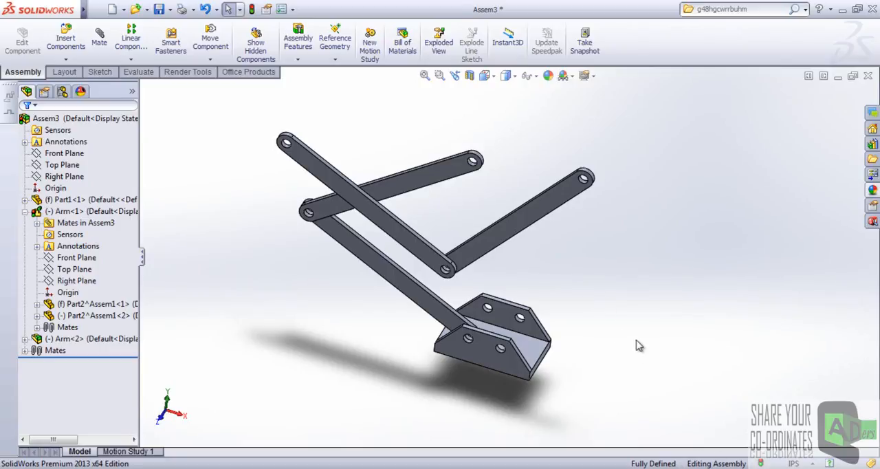
Start a Hinge mate and pair the second Arm's free end hole with the unused hole in the base's rear wall.
scroll(592, 300, up, 3)
scroll(574, 286, down, 2)
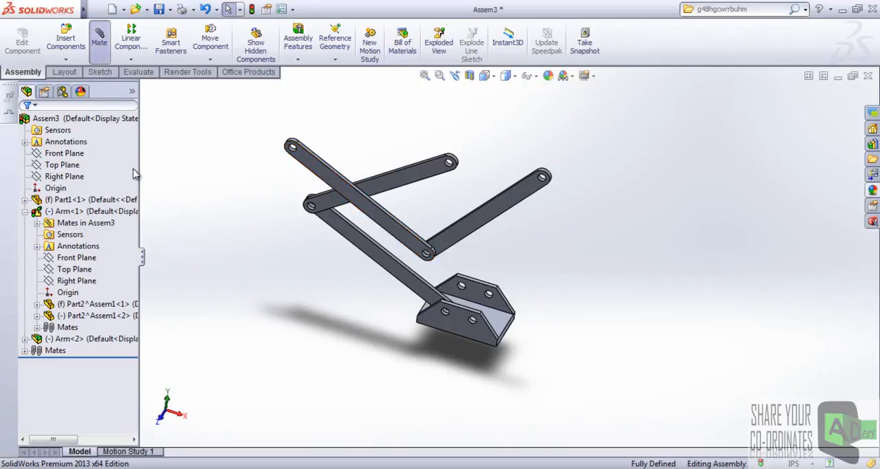
scroll(67, 294, down, 5)
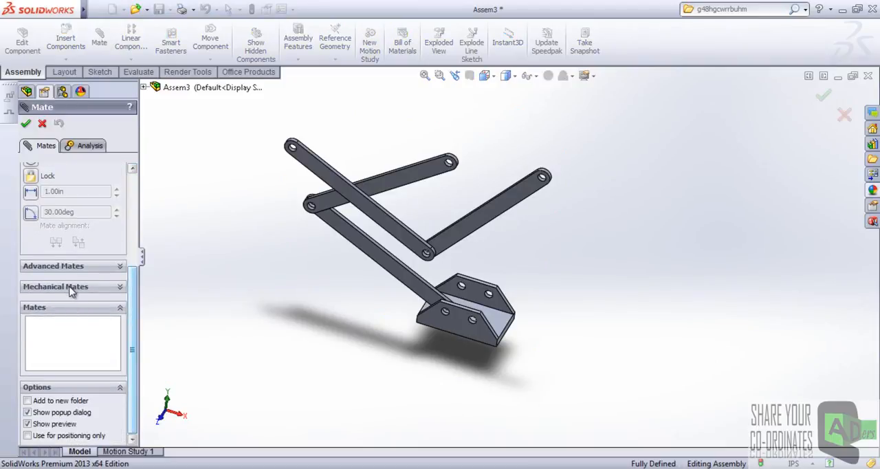
click(74, 287)
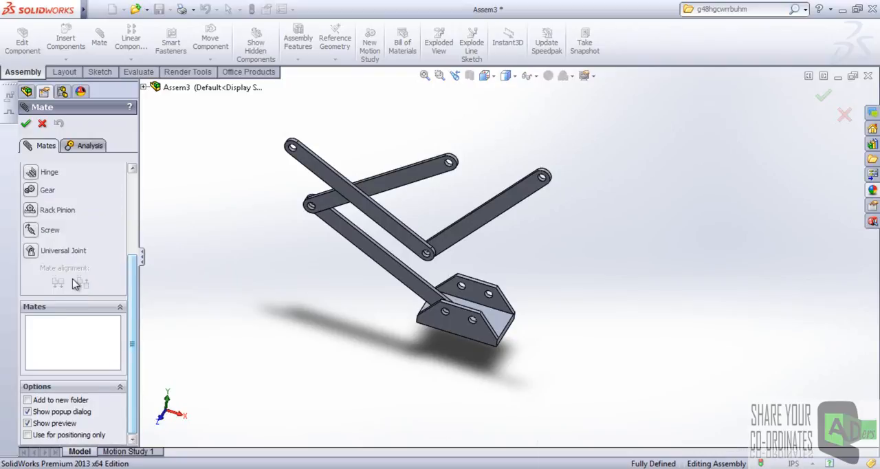
click(31, 172)
scroll(113, 217, up, 2)
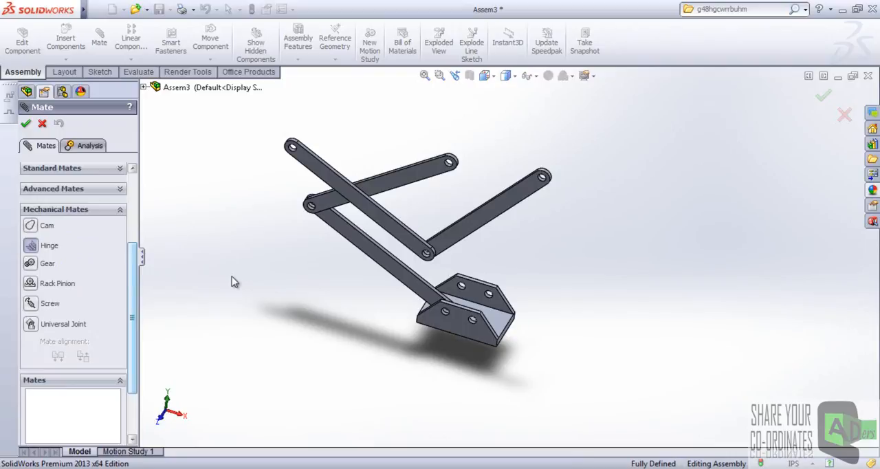
scroll(549, 201, down, 5)
click(506, 185)
scroll(509, 193, up, 6)
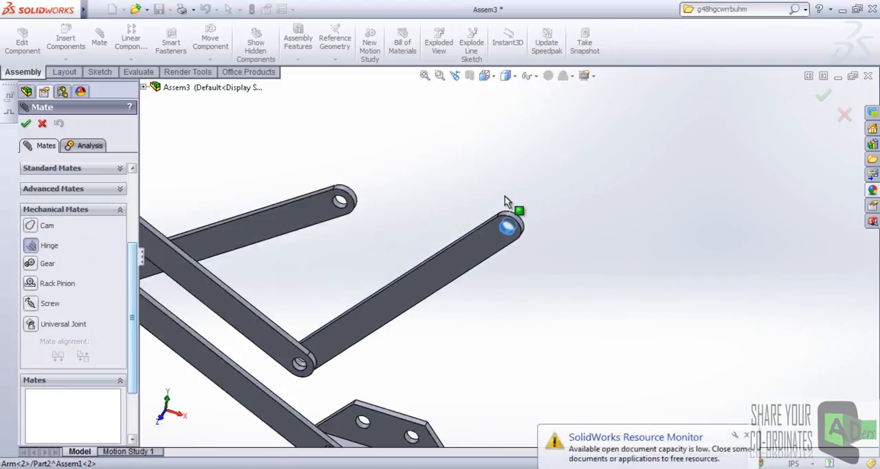
scroll(463, 342, down, 5)
scroll(462, 342, down, 2)
click(450, 313)
scroll(512, 254, up, 5)
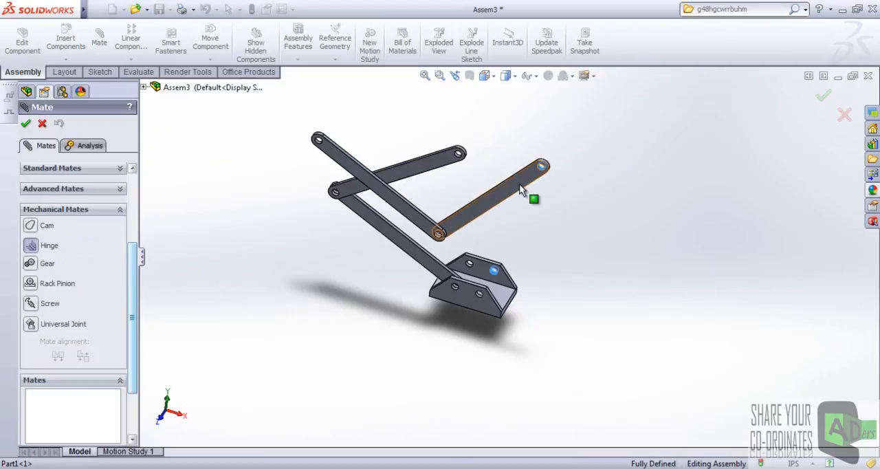
Complete the Hinge mate with the arm's flat face and the base's inner wall face, flip the alignment and accept it.
scroll(497, 282, down, 3)
click(497, 272)
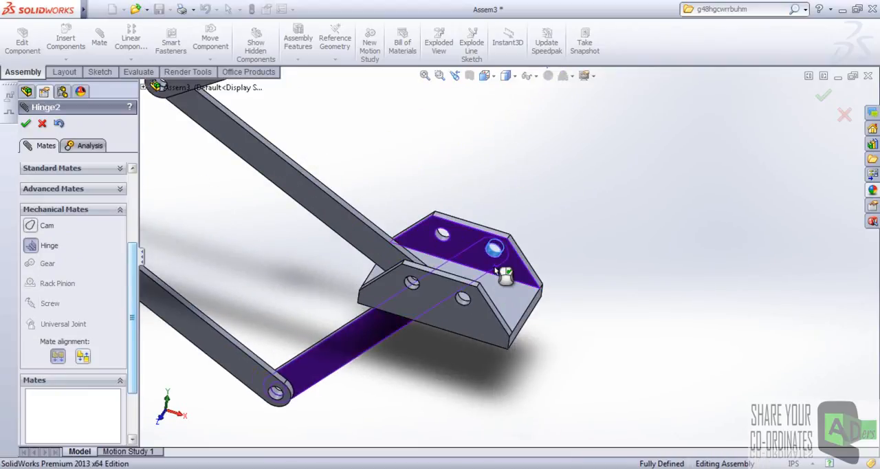
click(83, 356)
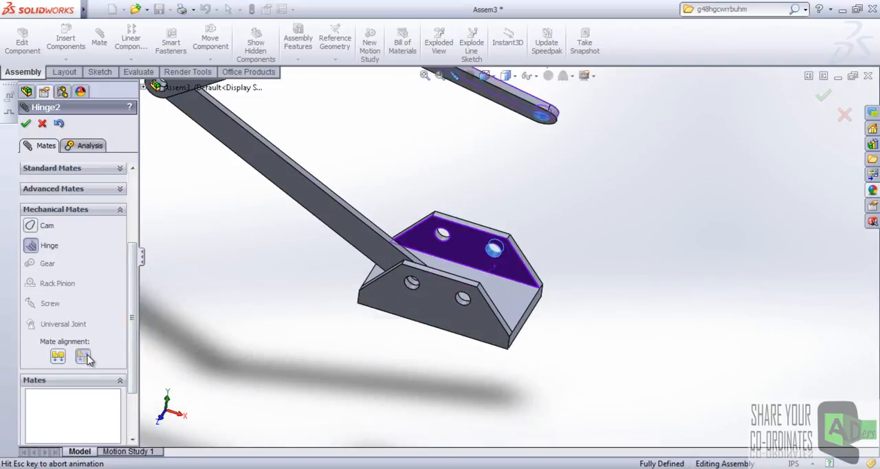
key(f)
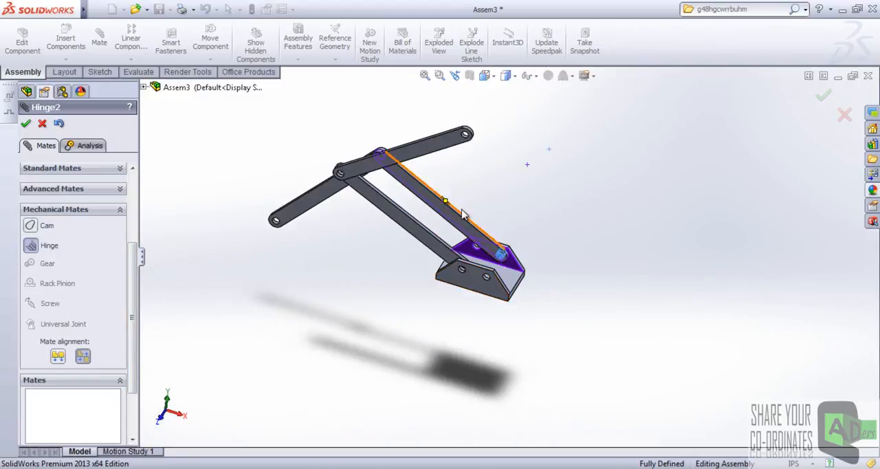
click(25, 123)
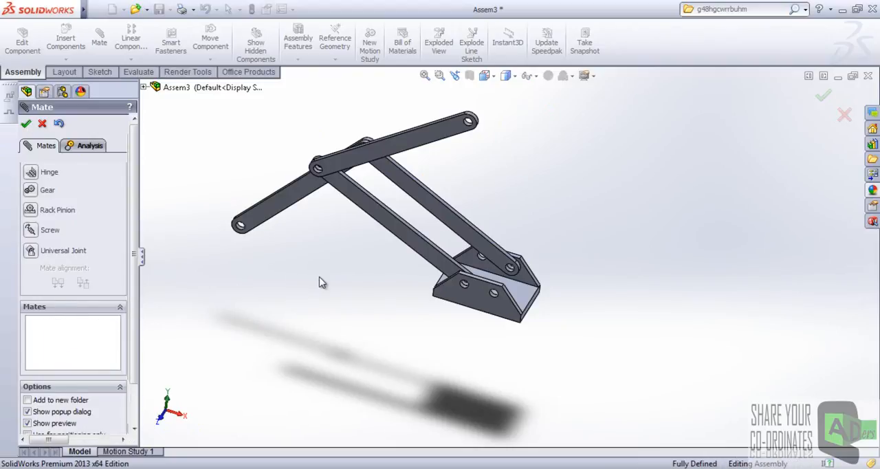
Leave the Mate command and swing the second Arm to the opposite side of the base.
key(Escape)
drag(276, 222, 614, 178)
scroll(583, 181, up, 4)
click(510, 215)
scroll(495, 228, down, 3)
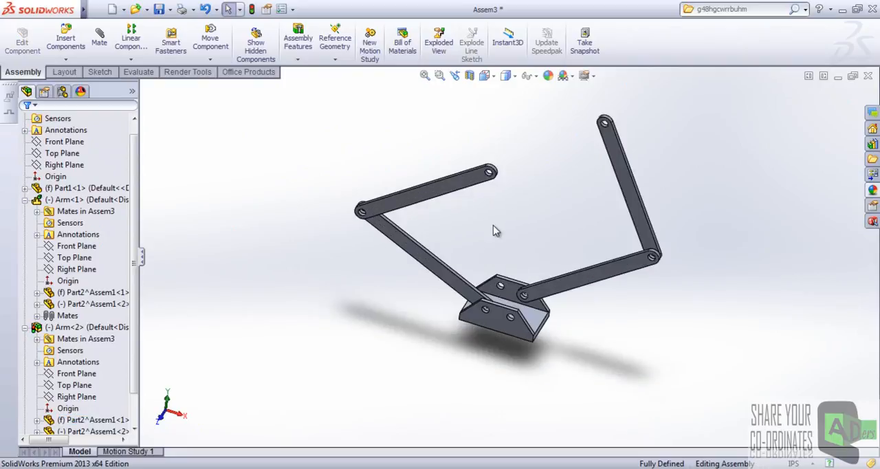
Compare the Arm<1> and Arm<2> entries in the feature tree to check how each subassembly is solved.
drag(136, 220, 136, 255)
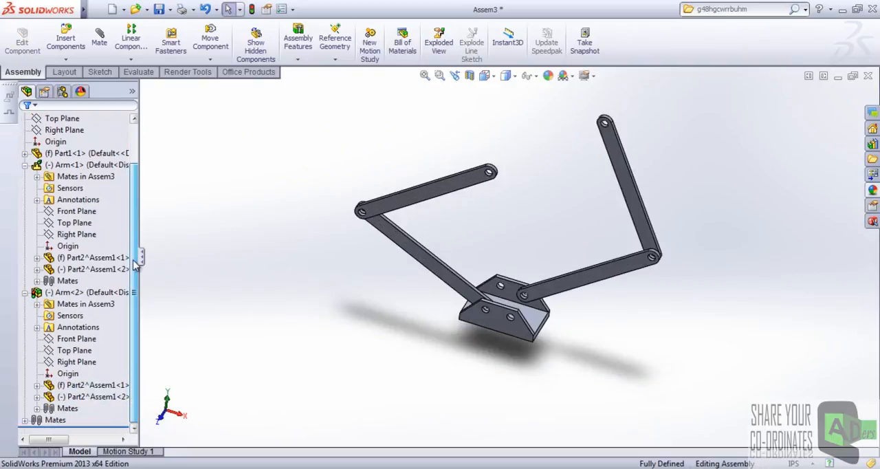
click(75, 222)
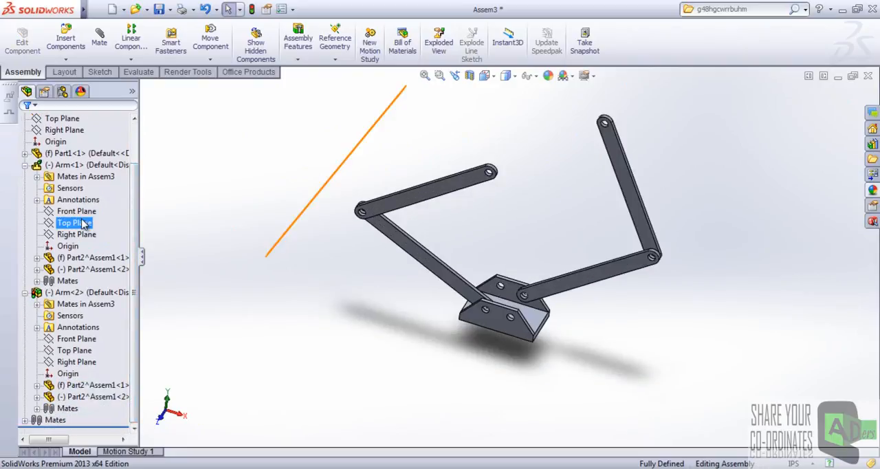
click(113, 292)
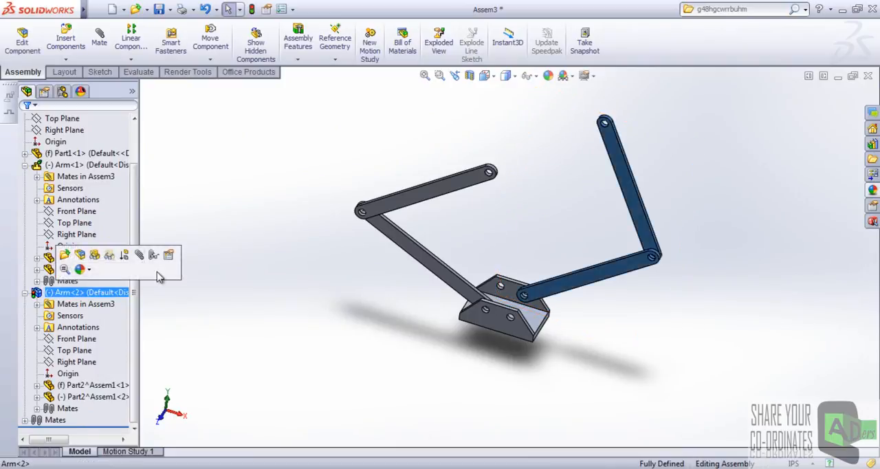
click(282, 246)
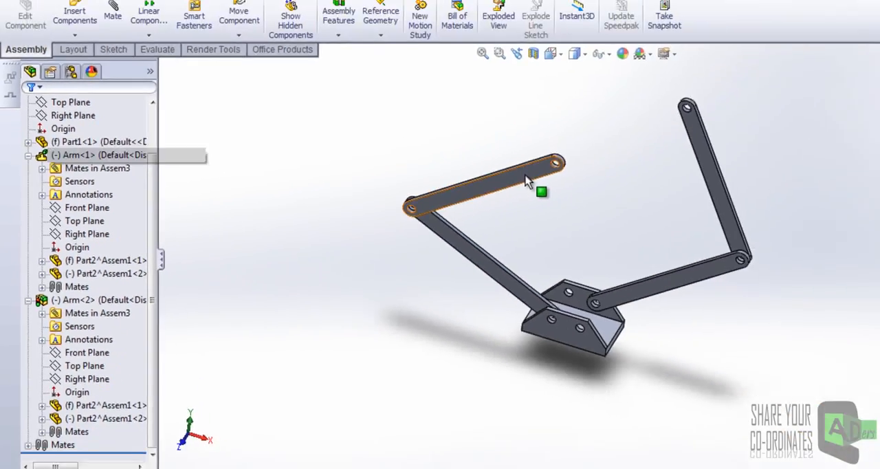
click(526, 195)
drag(323, 172, 320, 173)
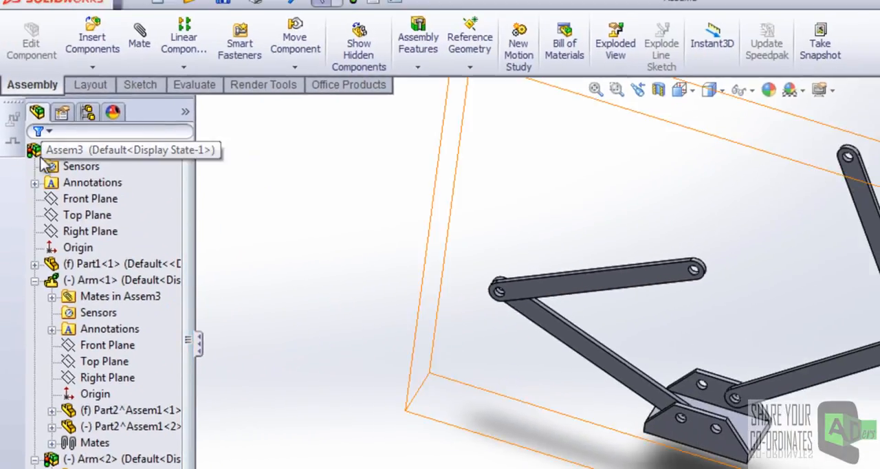
Set the second Arm subassembly, Arm<2>, to solve as Flexible in its component properties.
drag(189, 226, 200, 334)
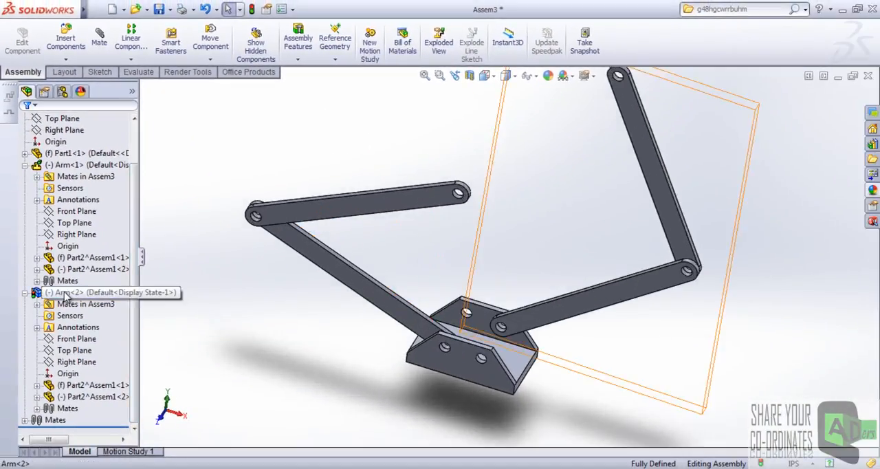
right_click(75, 292)
click(208, 128)
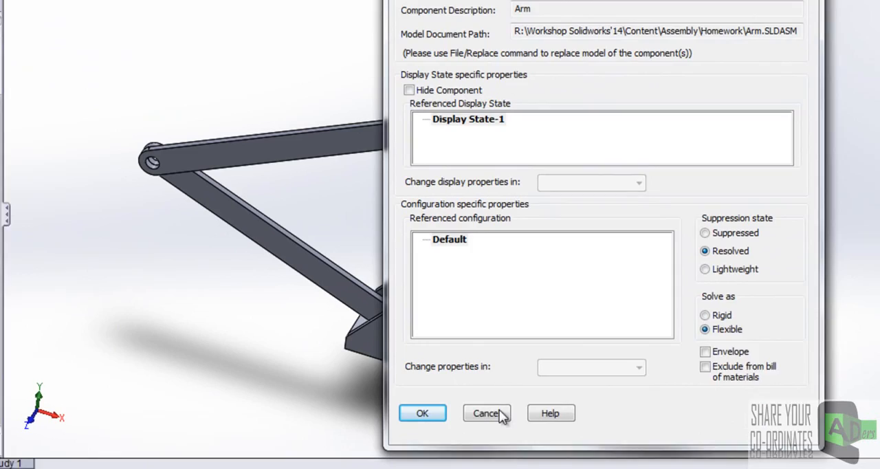
click(422, 412)
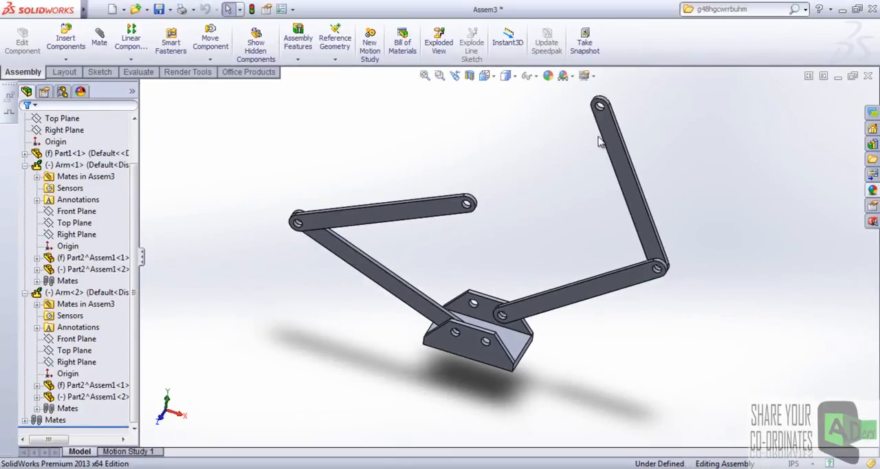
Fold both upper arms inward so their free ends nearly meet and the Arms form a diamond above the base.
drag(605, 134, 437, 173)
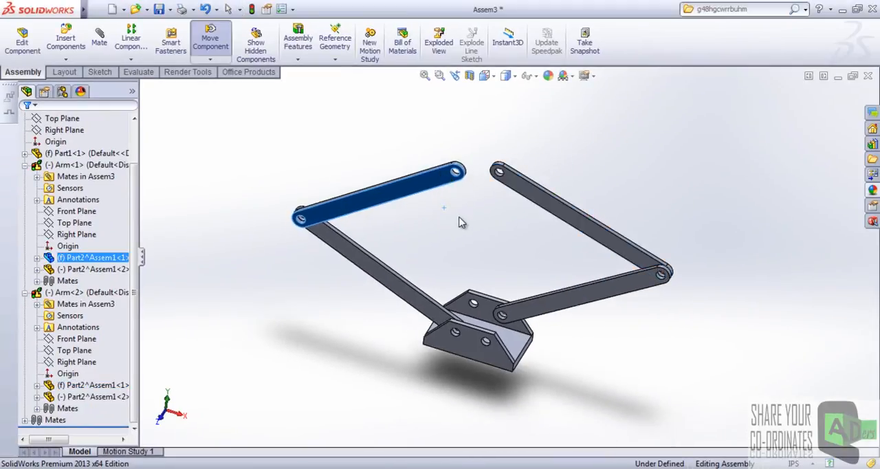
click(460, 222)
scroll(519, 249, up, 1)
scroll(520, 250, down, 1)
middle_drag(519, 251, 492, 263)
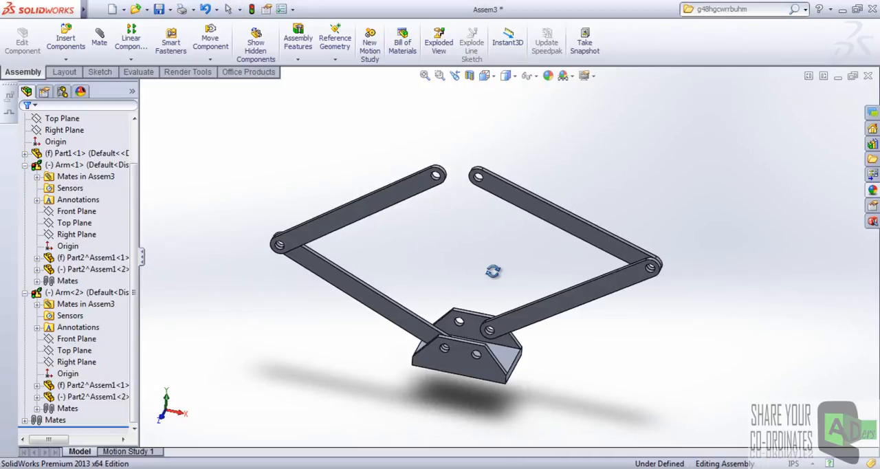
middle_drag(493, 272, 481, 257)
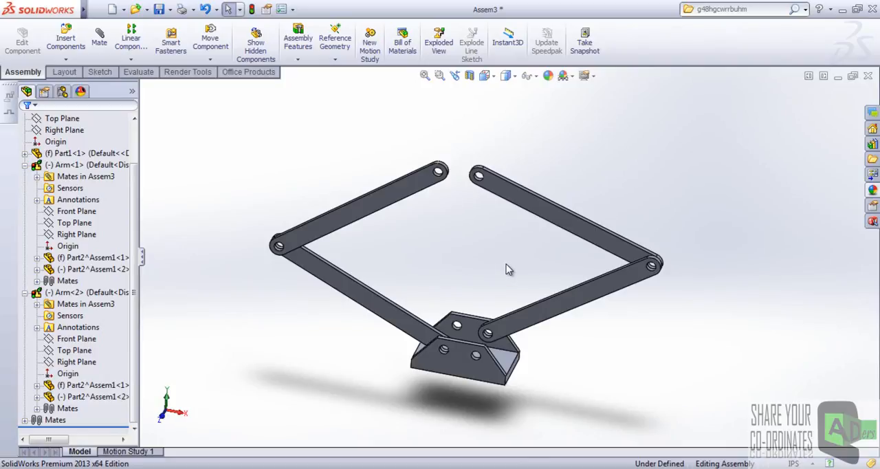
scroll(513, 251, up, 2)
scroll(472, 287, down, 2)
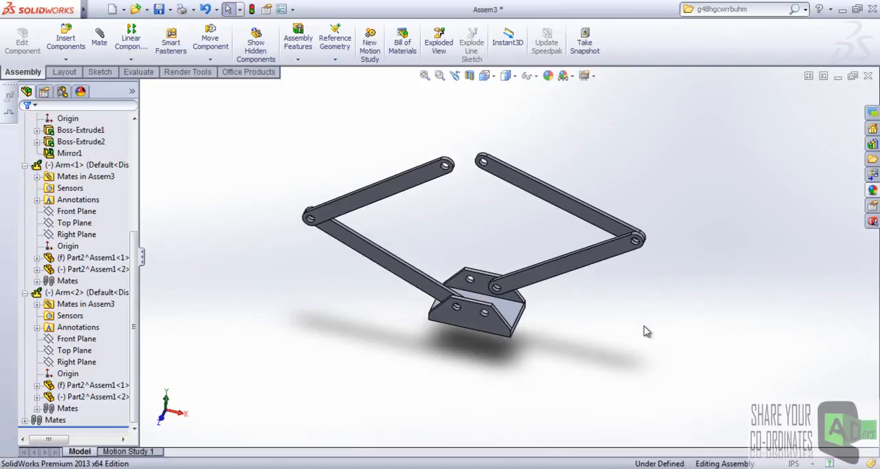
mouse_move(637, 341)
middle_down()
mouse_move(637, 294)
mouse_move(634, 329)
middle_up()
scroll(473, 215, down, 3)
scroll(473, 215, up, 3)
scroll(437, 239, down, 2)
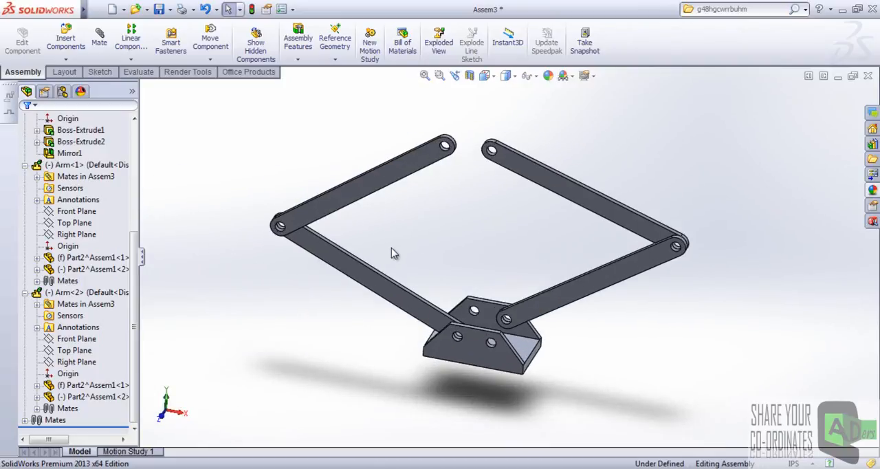
Start Mirror Components with the base part's Right Plane as mirror plane and Arm<1> as the component, and proceed to the orientation settings.
scroll(629, 314, up, 1)
scroll(500, 239, up, 1)
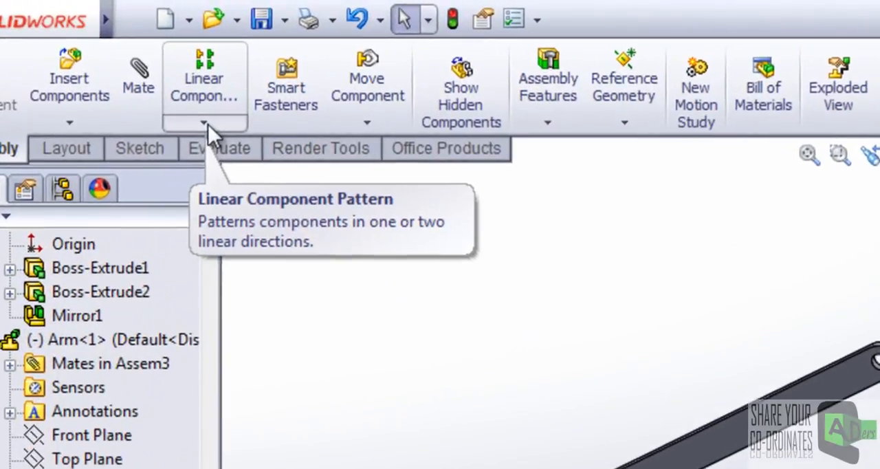
click(204, 123)
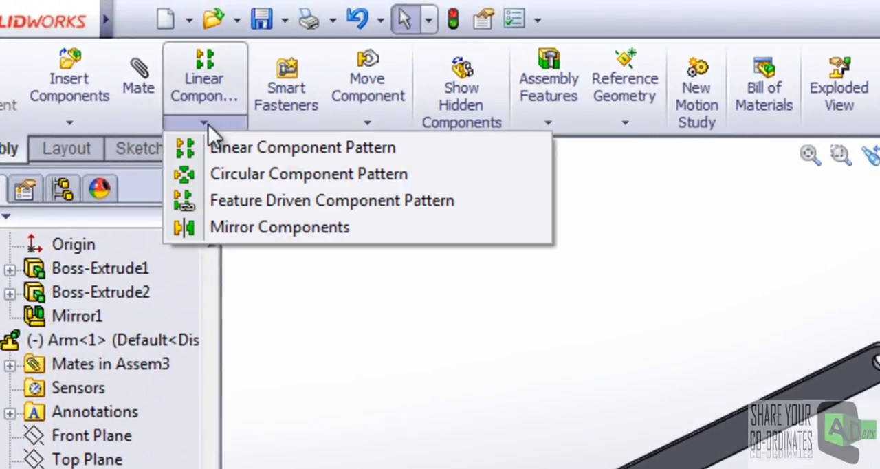
click(229, 229)
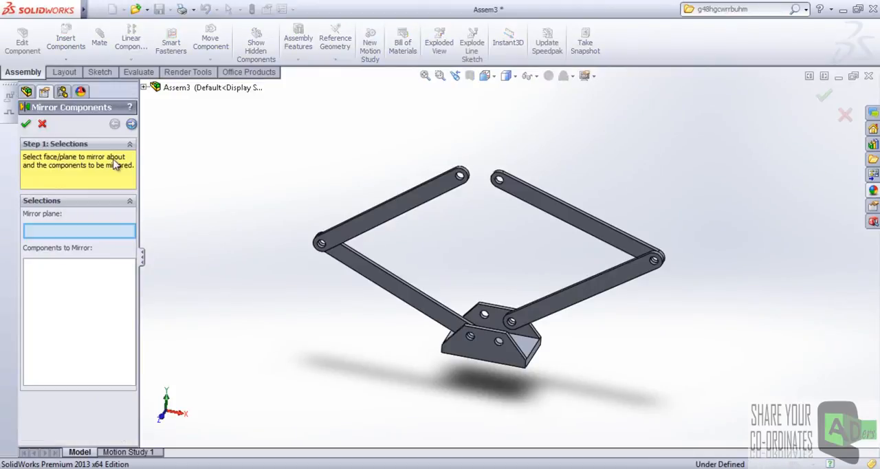
click(144, 88)
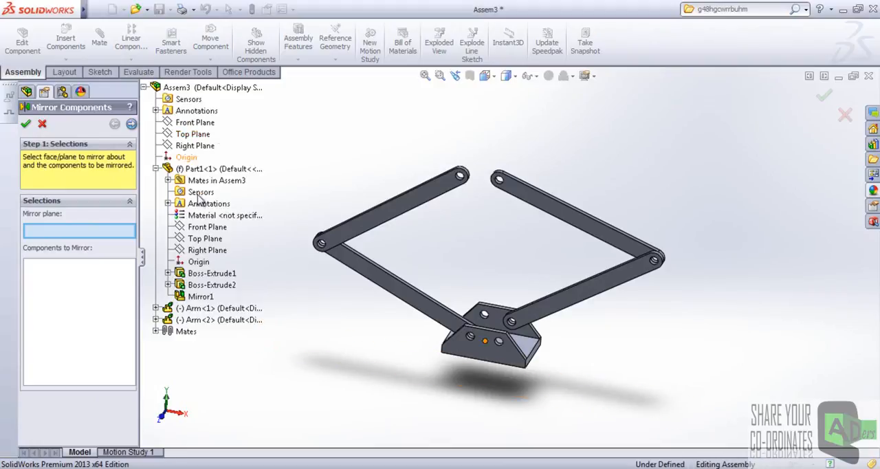
click(200, 251)
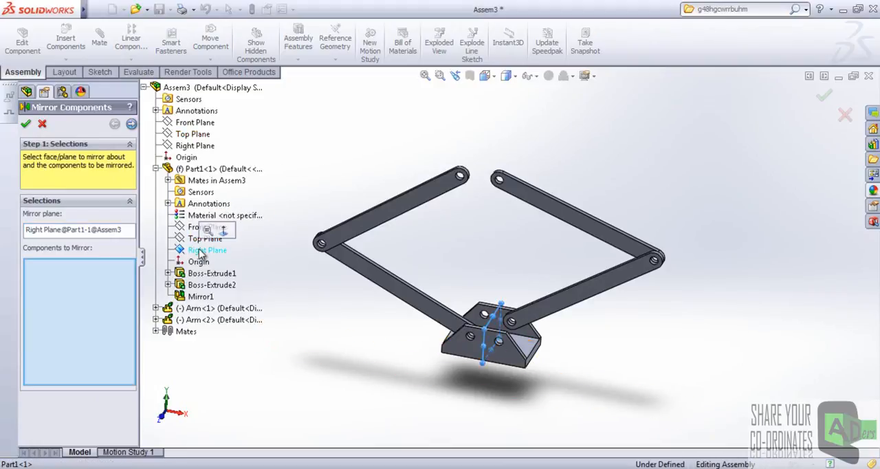
click(421, 209)
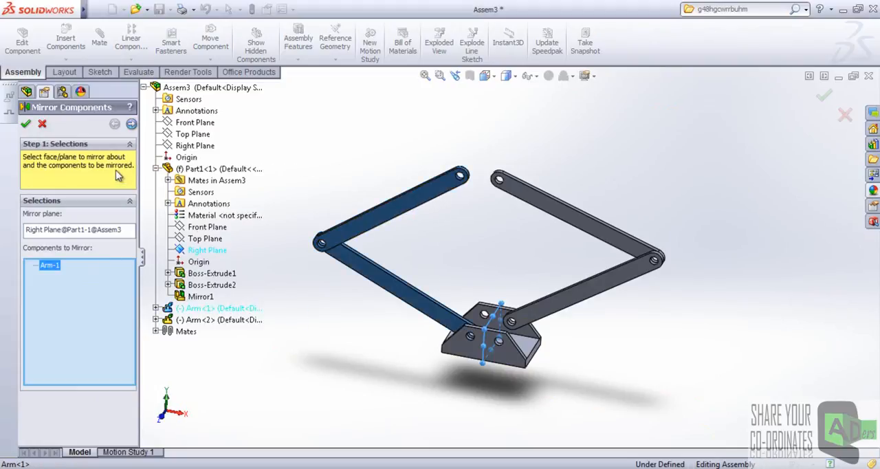
click(130, 125)
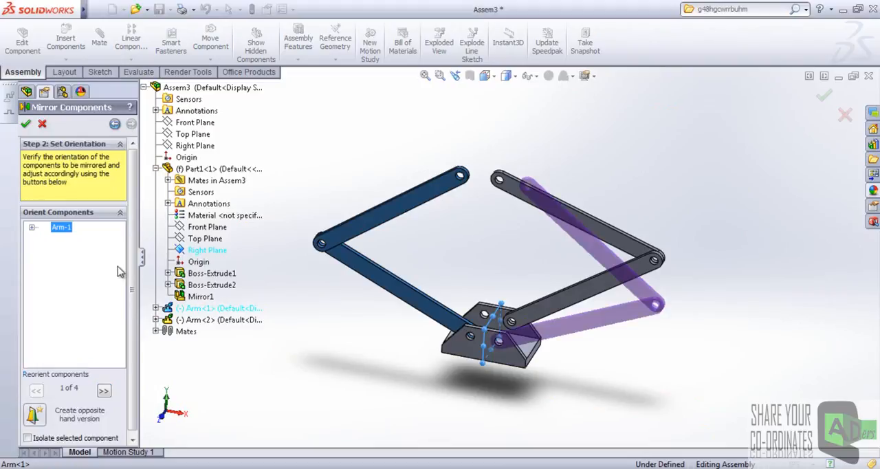
Preview the opposite hand version and the alternative orientations of the mirrored Arm against the holes in the base.
middle_drag(522, 306, 518, 352)
scroll(543, 259, down, 3)
mouse_move(536, 269)
middle_down()
mouse_move(536, 234)
mouse_move(540, 257)
middle_up()
middle_drag(575, 374, 533, 262)
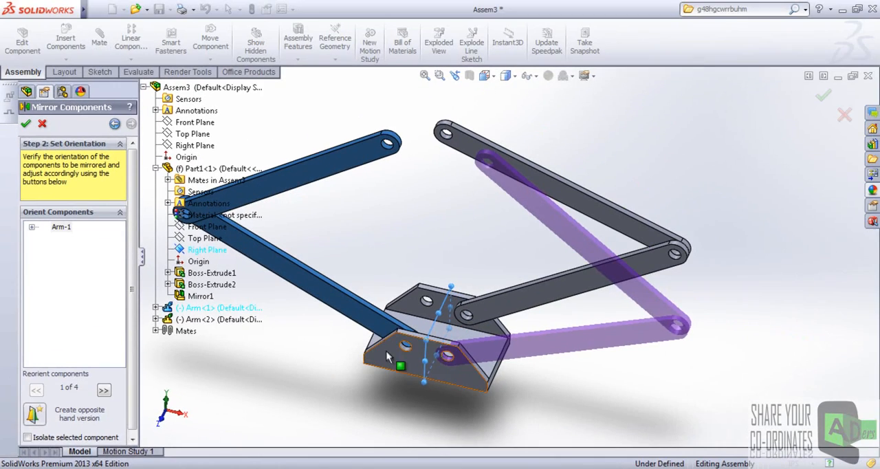
click(34, 414)
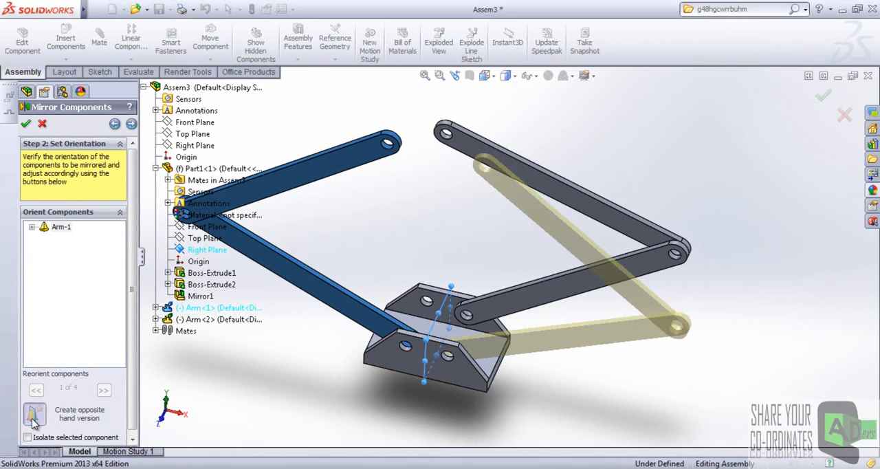
click(34, 415)
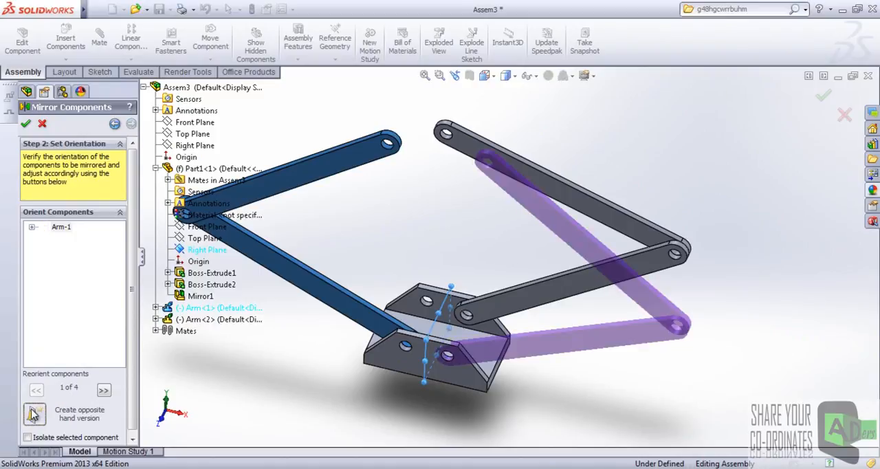
click(103, 390)
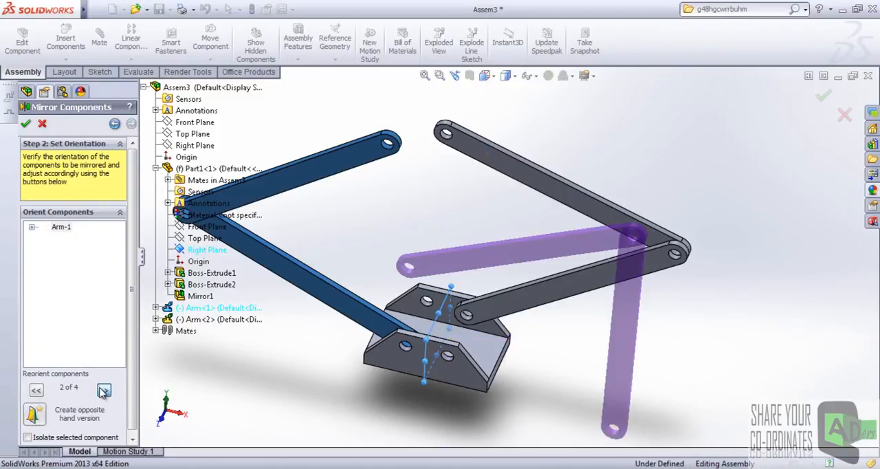
click(103, 390)
click(103, 390)
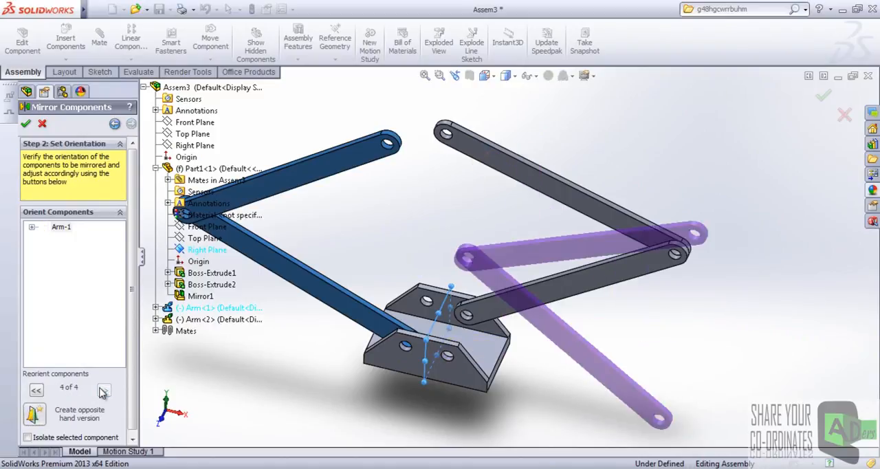
click(37, 390)
click(37, 390)
click(36, 390)
Create the mirrored Arm as an opposite hand version in new files with the Mirror prefix, transferring solid bodies and cosmetic threads.
click(32, 416)
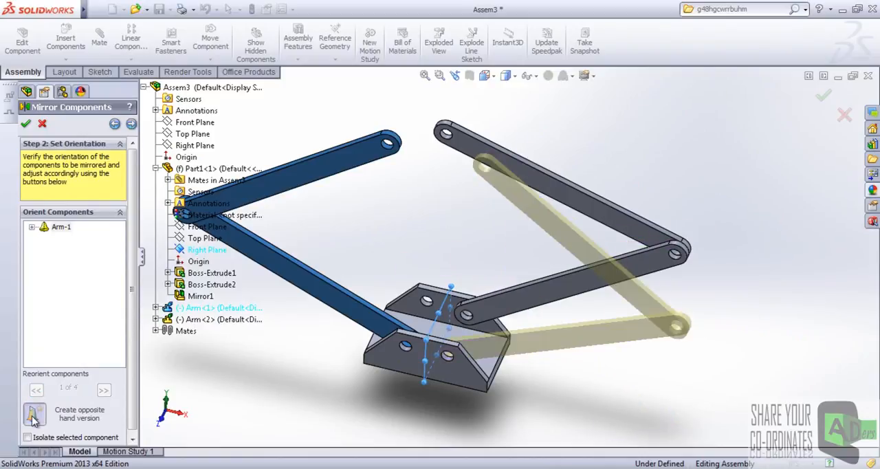
click(131, 124)
scroll(131, 246, down, 2)
scroll(135, 180, up, 2)
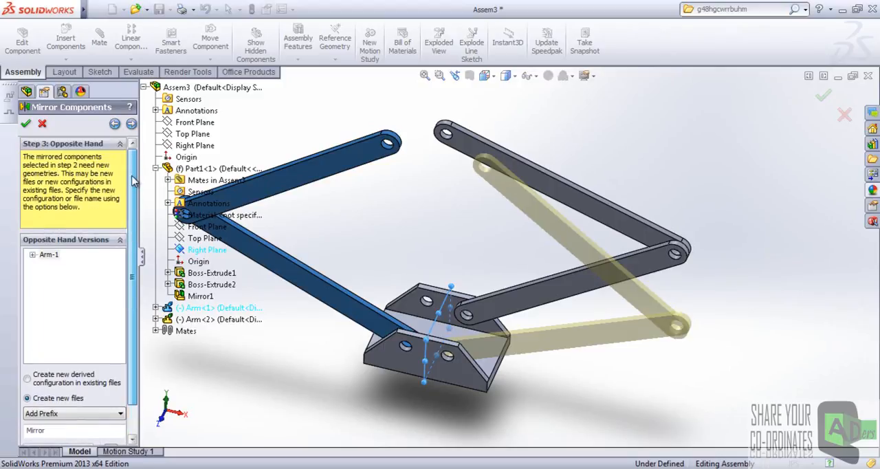
click(131, 125)
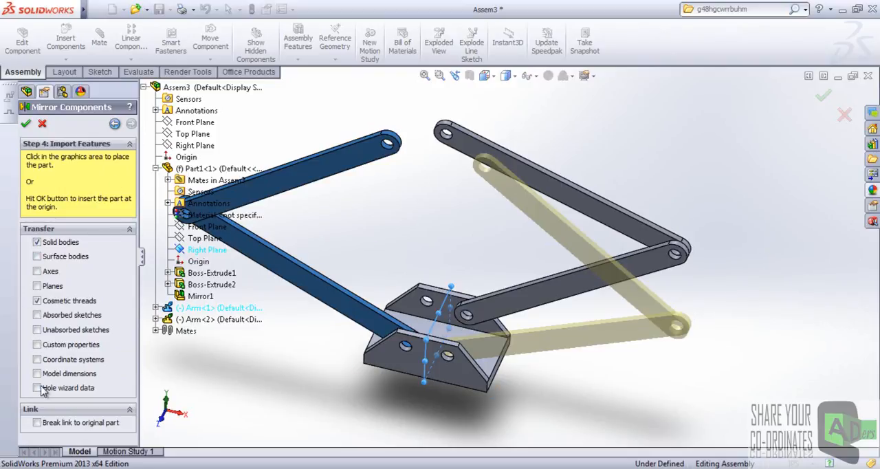
click(26, 124)
click(416, 235)
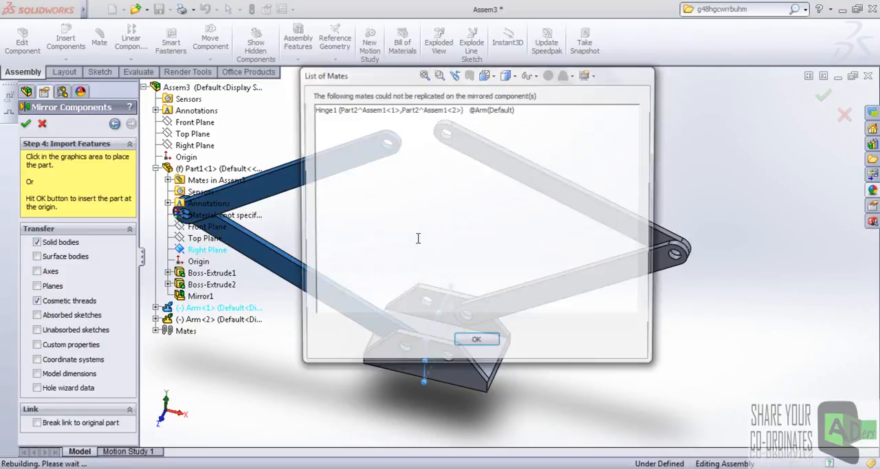
click(477, 343)
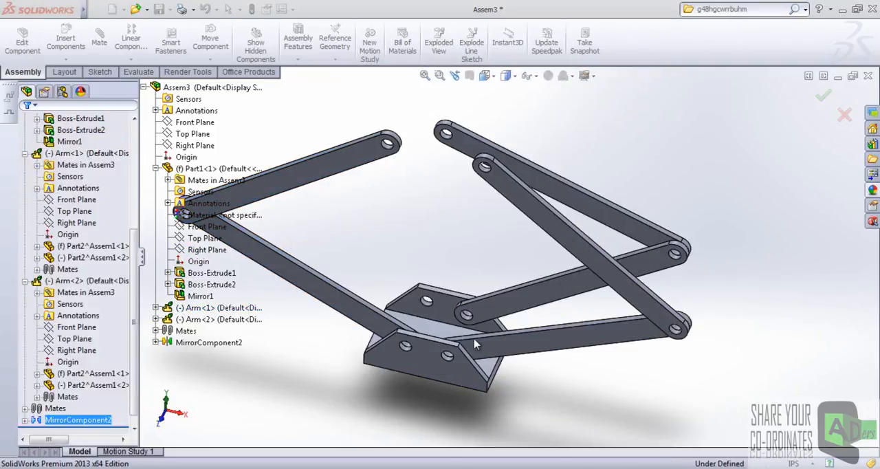
Swing Arm<1>'s upper arm upright to test how the mirrored Arm's links respond.
scroll(492, 280, up, 2)
middle_drag(491, 281, 472, 240)
click(617, 192)
scroll(467, 275, down, 3)
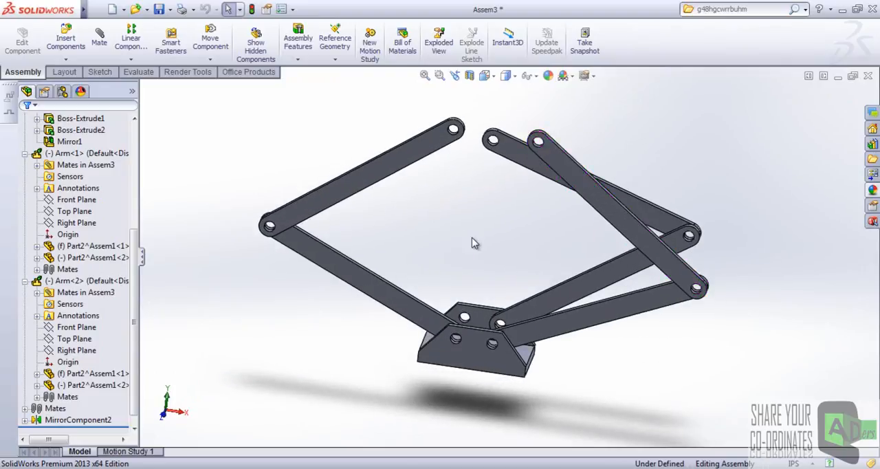
scroll(513, 221, down, 3)
scroll(398, 174, up, 3)
drag(444, 219, 375, 138)
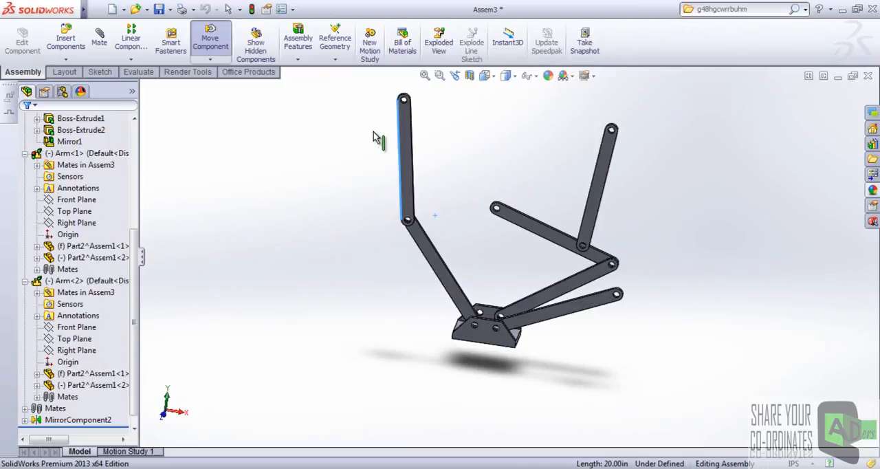
scroll(497, 239, down, 2)
scroll(514, 281, up, 3)
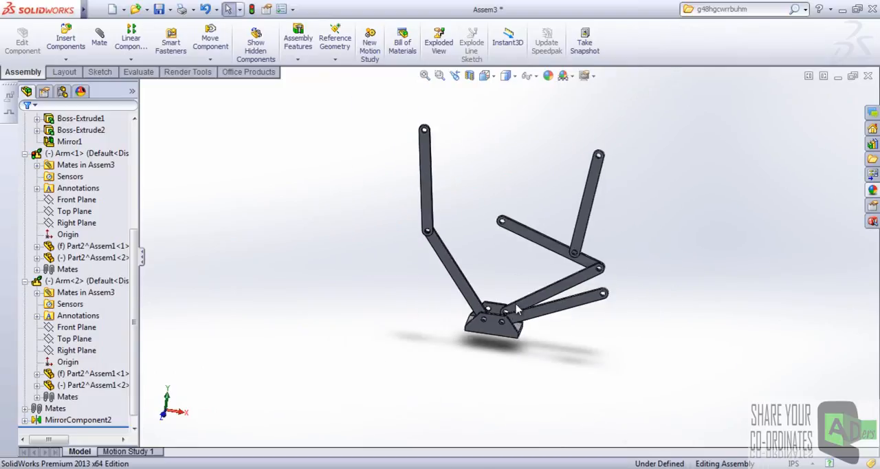
scroll(581, 204, down, 2)
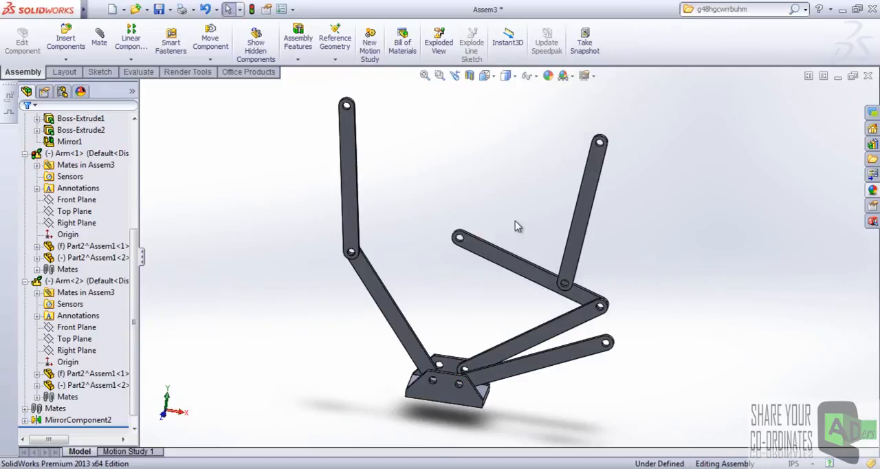
Tilt Arm<1>'s upper arm slightly inward and examine the mirrored Arm's pose from a more frontal view.
scroll(522, 224, up, 2)
click(404, 194)
mouse_move(407, 194)
mouse_down()
mouse_move(424, 251)
mouse_move(424, 229)
mouse_move(402, 200)
mouse_up()
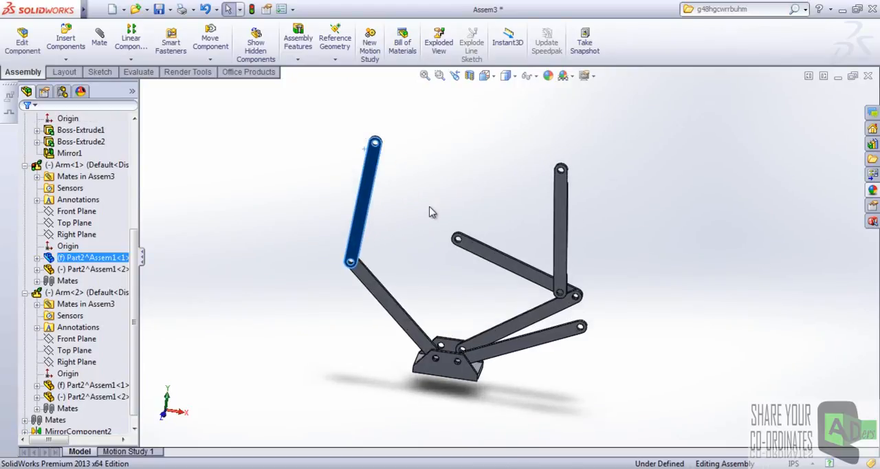
click(432, 213)
scroll(462, 236, down, 3)
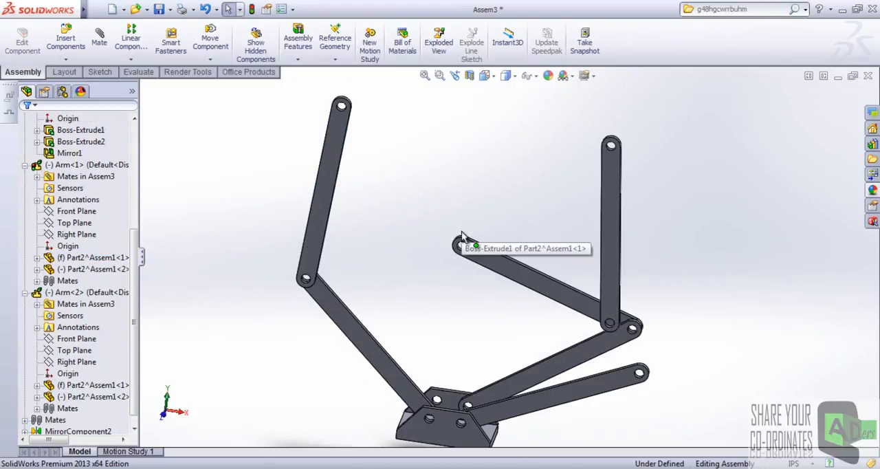
scroll(472, 206, up, 3)
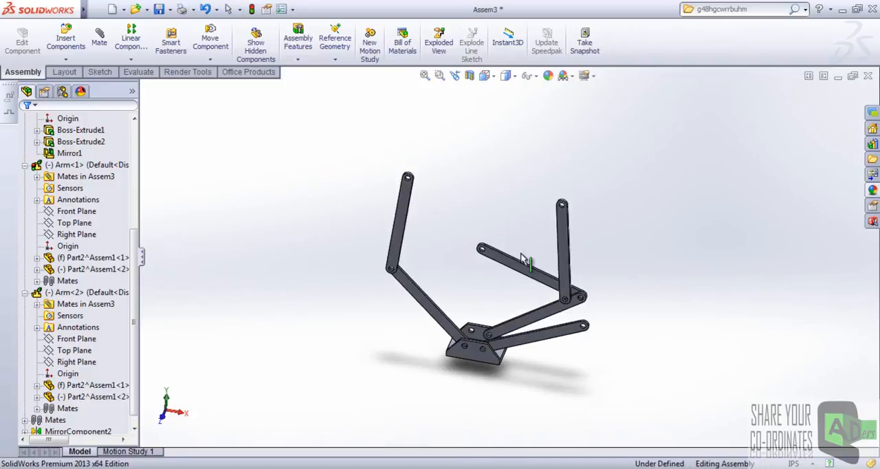
middle_drag(471, 226, 482, 180)
scroll(480, 206, down, 2)
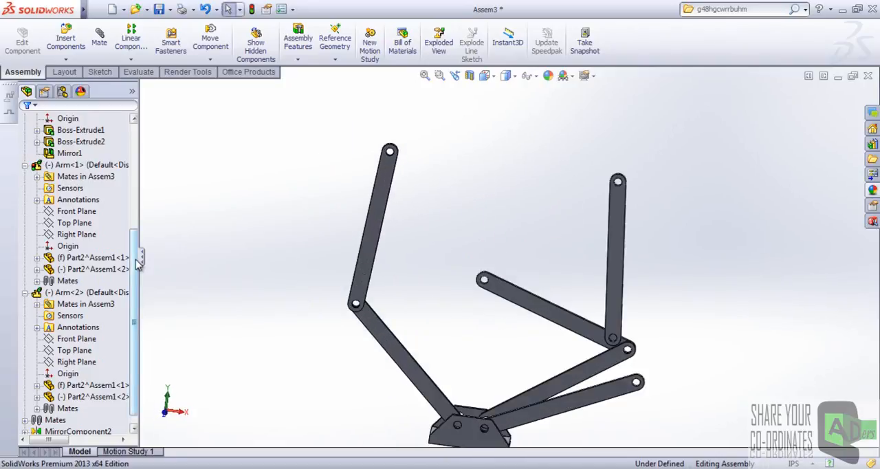
Dissolve the MirrorComponent2 feature and recreate its mates in the top-level assembly.
scroll(137, 265, down, 1)
click(64, 422)
right_click(65, 422)
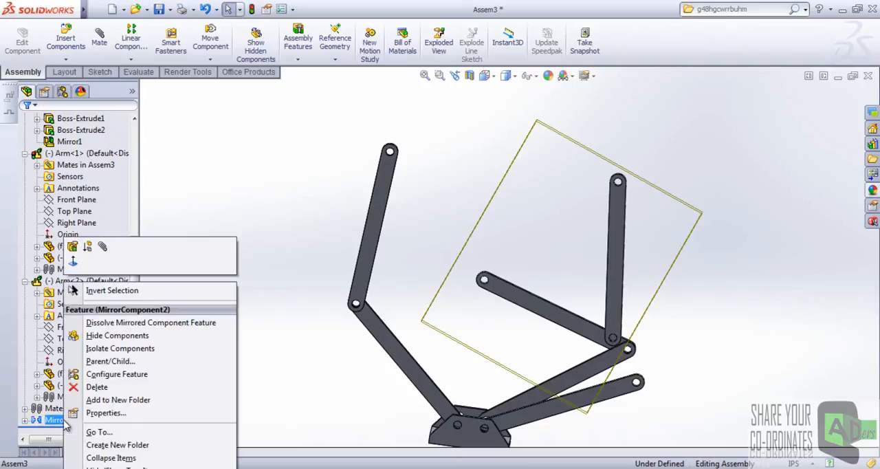
click(275, 350)
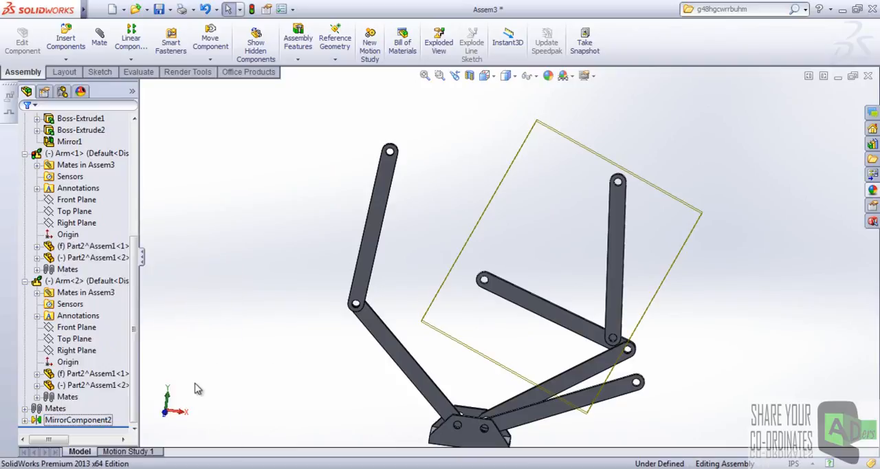
click(25, 420)
click(55, 413)
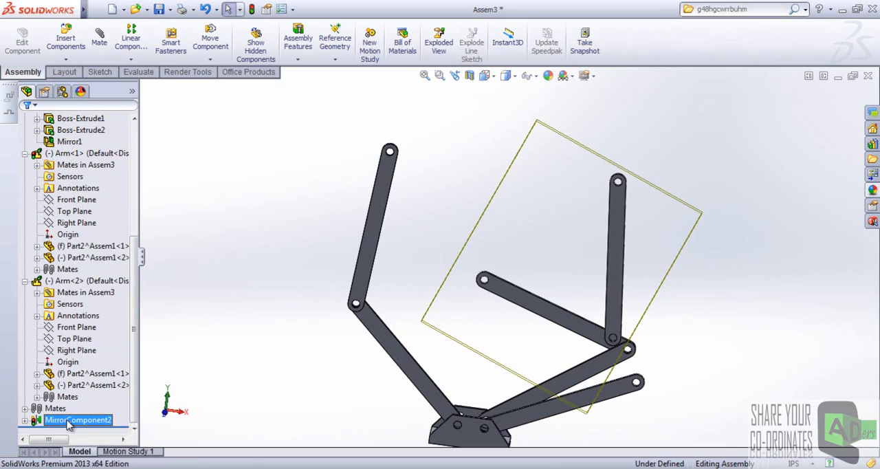
right_click(59, 420)
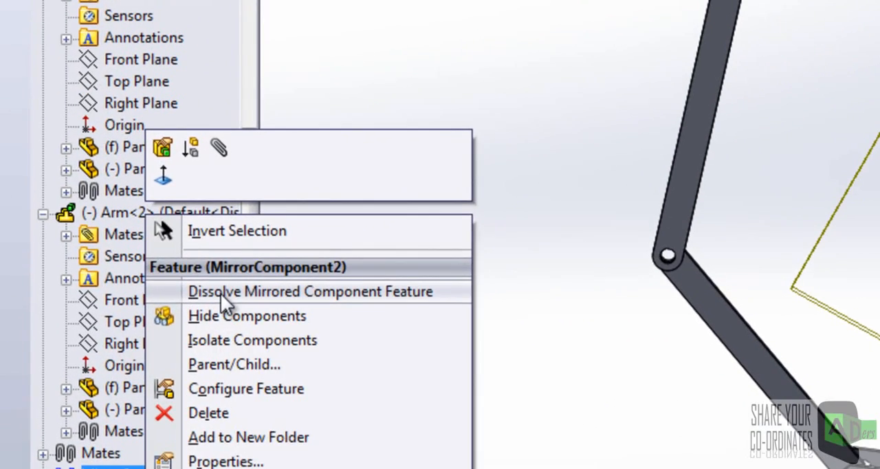
click(221, 293)
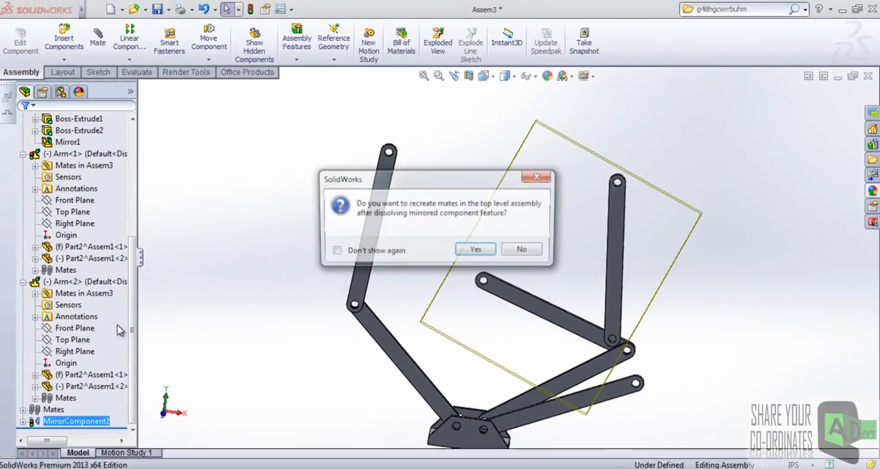
click(480, 251)
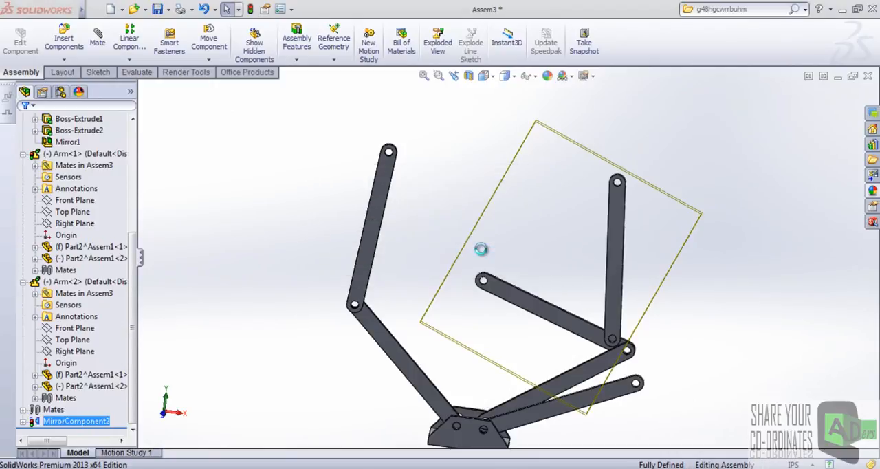
Swing Arm<1> outward with its upper arm upright to check its motion separately from the mirrored Arm.
drag(380, 170, 362, 250)
scroll(637, 260, up, 3)
scroll(539, 253, down, 5)
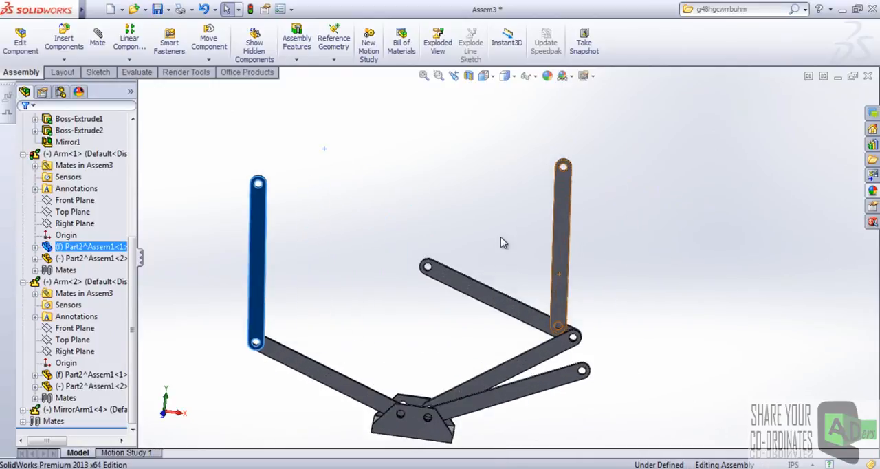
click(497, 260)
scroll(534, 370, down, 5)
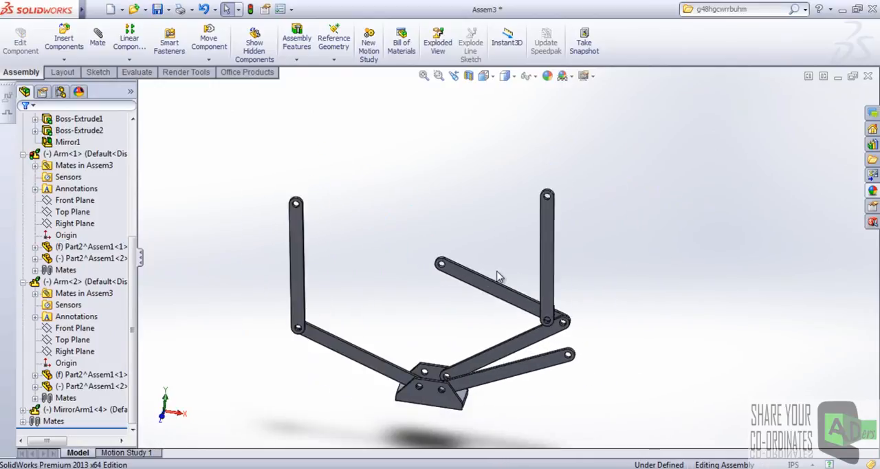
scroll(541, 348, up, 5)
Pull the mirrored Arm's lower link out of the base so its lower hole sits clear of the bracket.
middle_drag(480, 360, 462, 344)
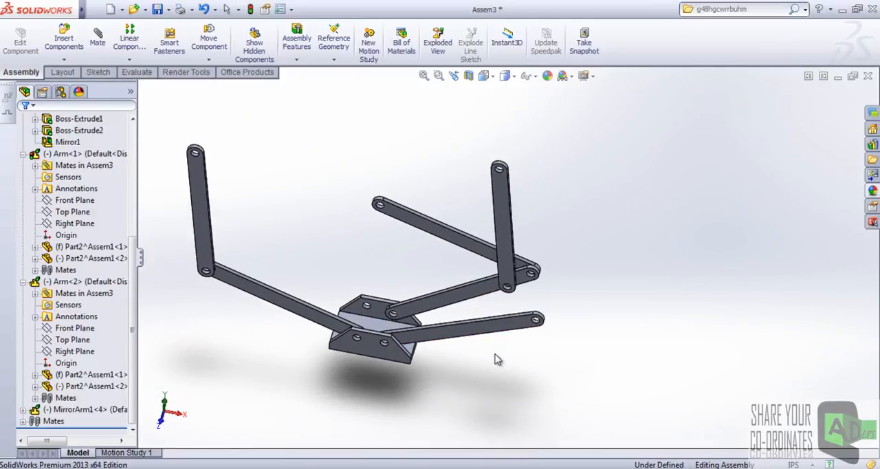
scroll(493, 354, down, 3)
drag(402, 304, 540, 271)
click(465, 330)
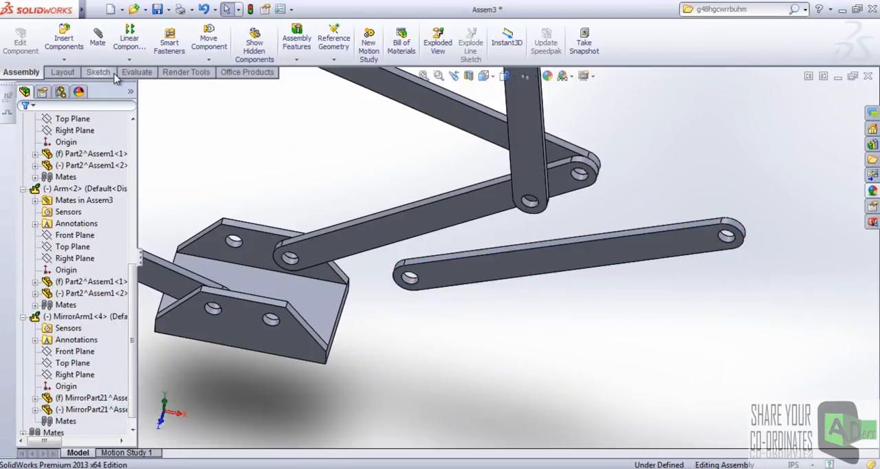
Add a Hinge mate between the mirrored Arm's lower link hole and the adjacent base hole, with the link face against the bracket wall.
click(69, 59)
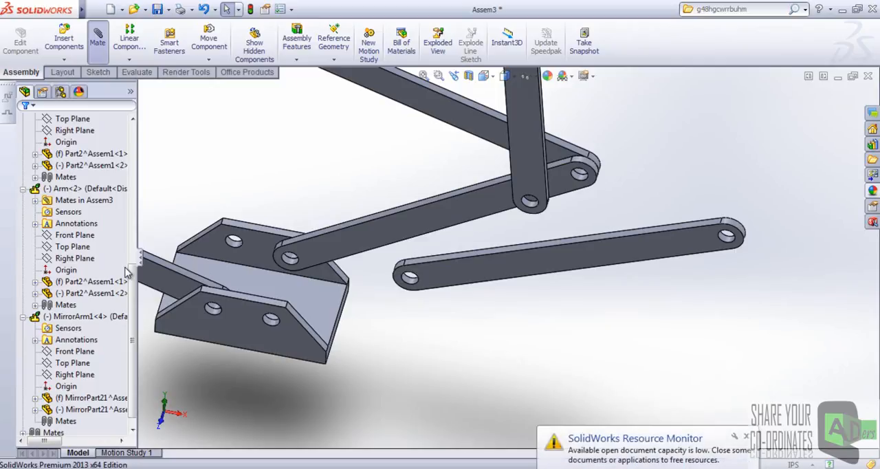
drag(132, 259, 133, 355)
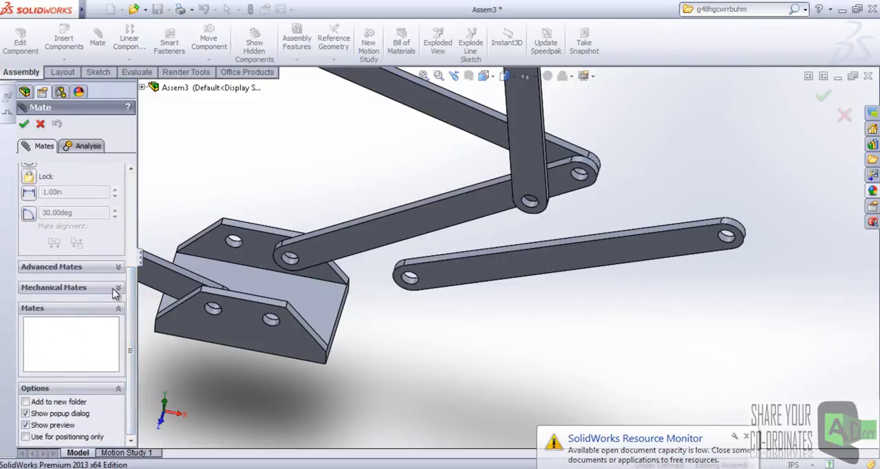
click(114, 292)
click(29, 173)
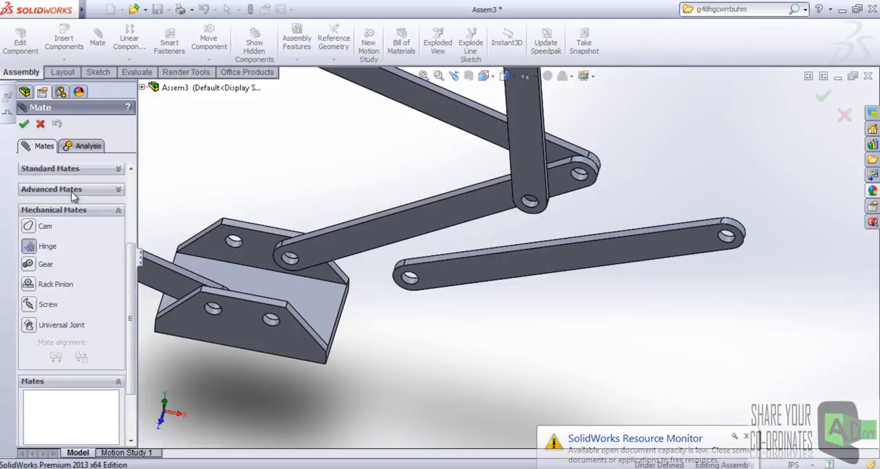
scroll(369, 318, down, 5)
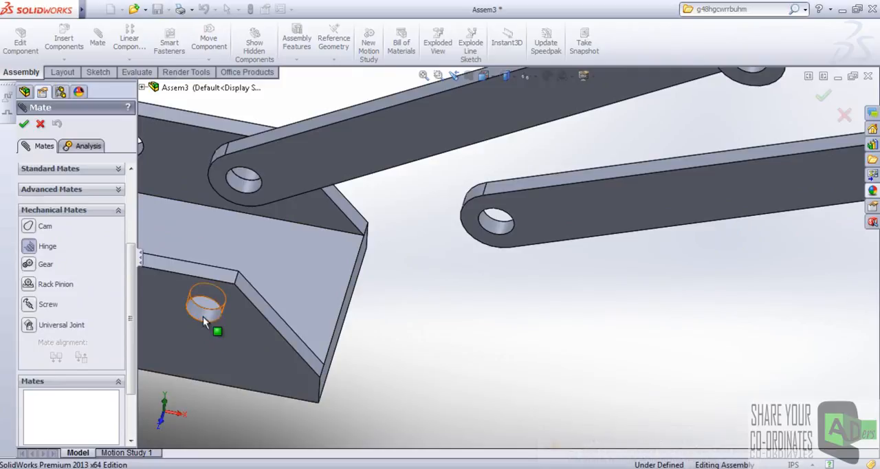
click(215, 331)
click(497, 233)
middle_drag(274, 317, 374, 295)
click(226, 376)
mouse_move(503, 353)
middle_down()
mouse_move(501, 331)
mouse_move(497, 342)
middle_up()
click(515, 304)
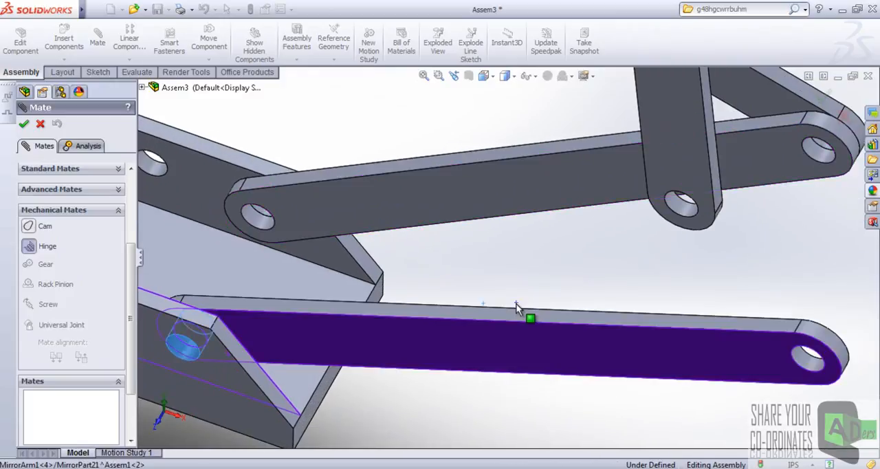
right_click(515, 304)
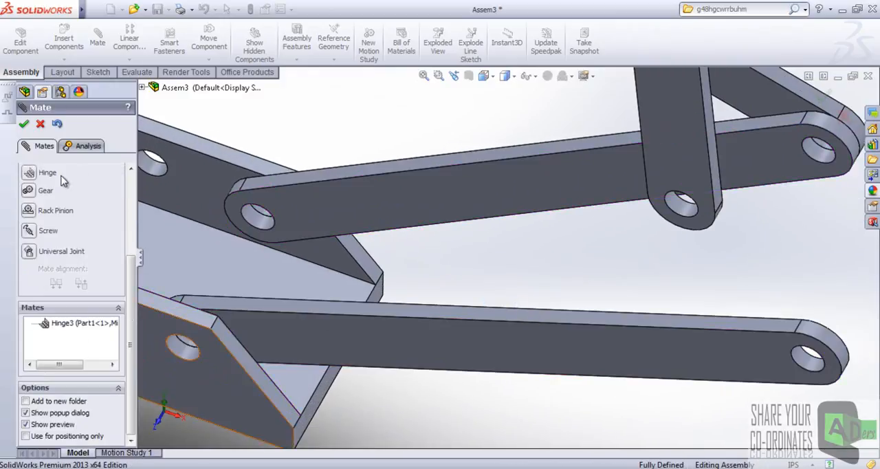
Try to hinge the mirrored Arm's upper link to the outer end of its lower link from the top-level assembly.
click(29, 176)
click(684, 206)
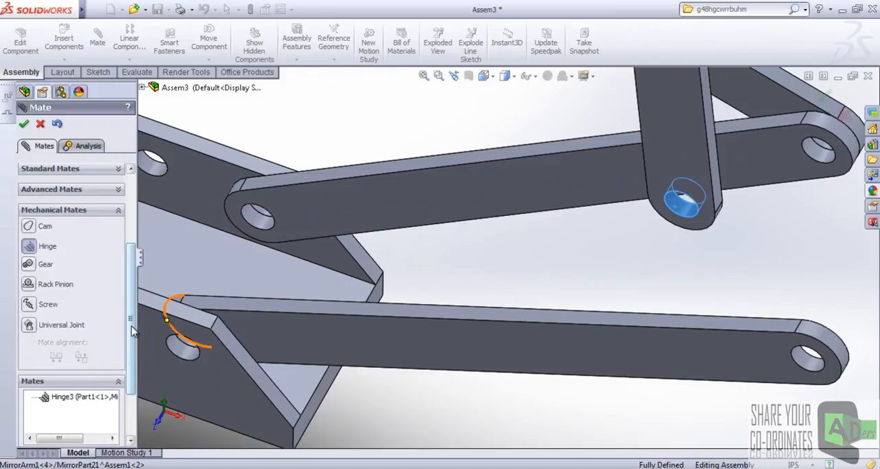
drag(132, 331, 131, 250)
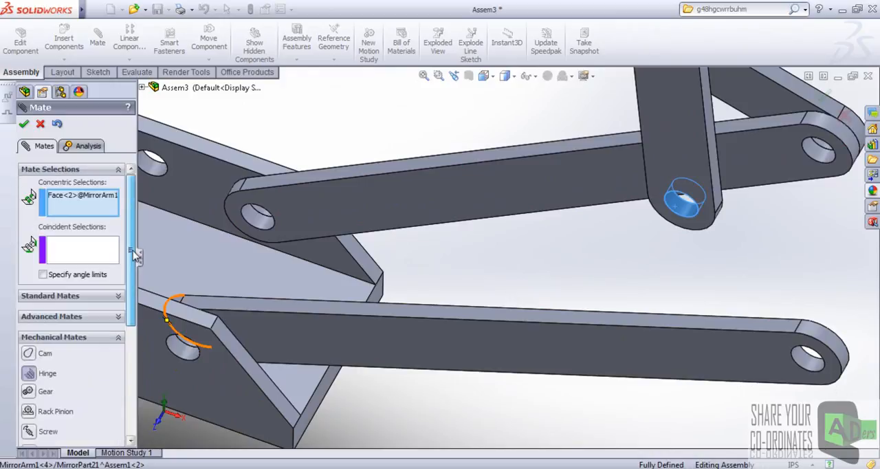
click(798, 359)
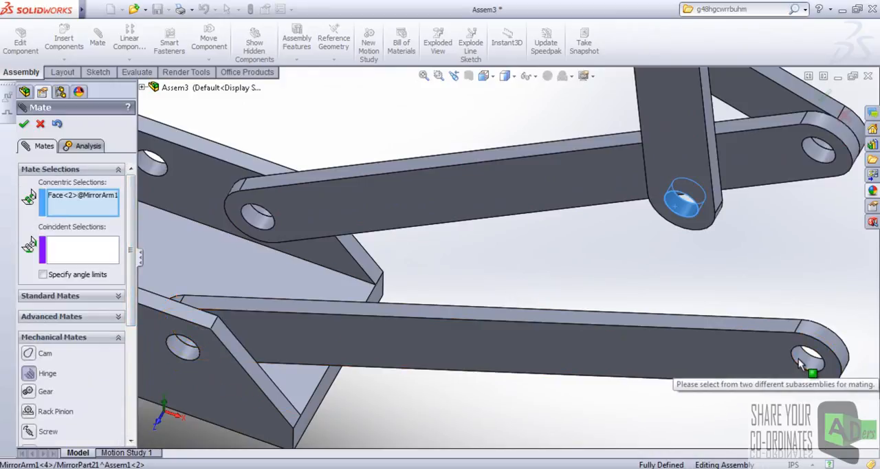
scroll(691, 283, up, 3)
scroll(616, 265, up, 5)
middle_drag(587, 317, 593, 301)
scroll(577, 261, down, 5)
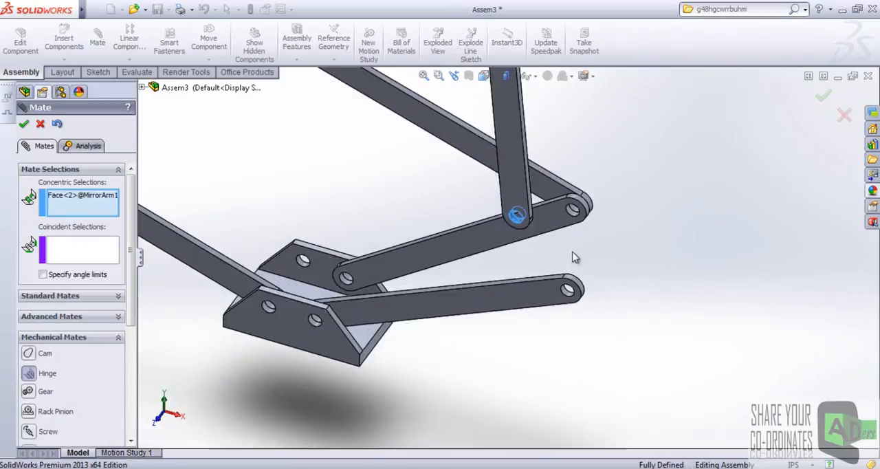
scroll(580, 301, down, 4)
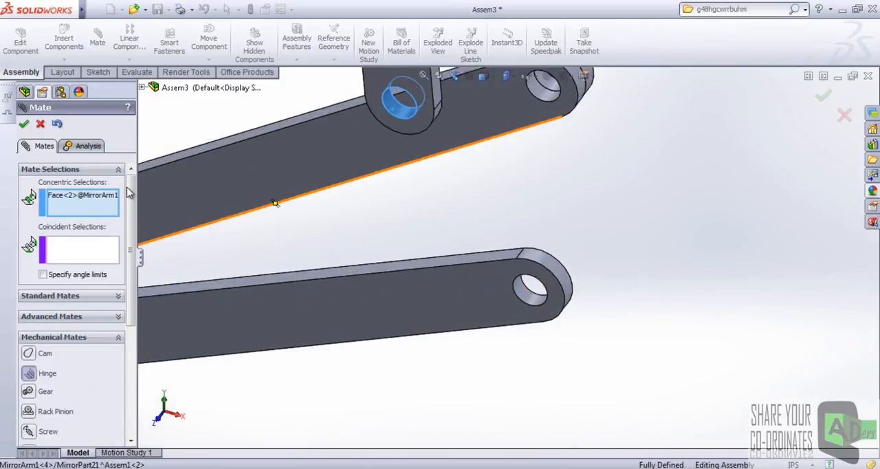
key(Escape)
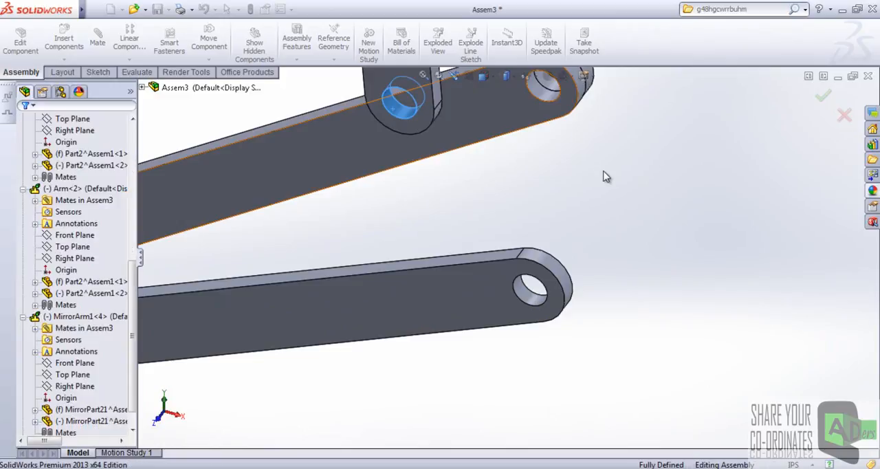
Free the mirrored Arm from the base hinge and reposition it in front of the bracket, its upper link above the lower link's outer end.
scroll(652, 374, up, 5)
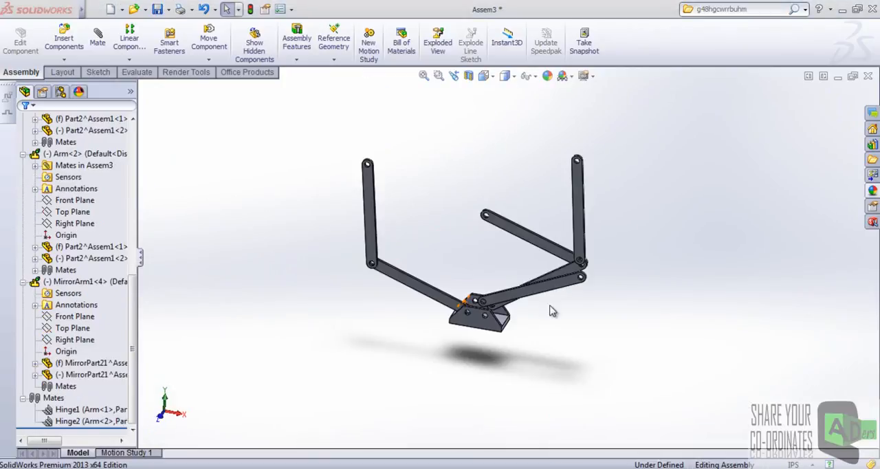
scroll(502, 293, down, 3)
scroll(502, 293, down, 5)
drag(628, 312, 658, 310)
mouse_move(701, 187)
mouse_down()
mouse_move(727, 181)
mouse_move(713, 176)
mouse_up()
click(733, 276)
scroll(702, 264, up, 6)
middle_drag(631, 265, 580, 268)
scroll(597, 257, down, 5)
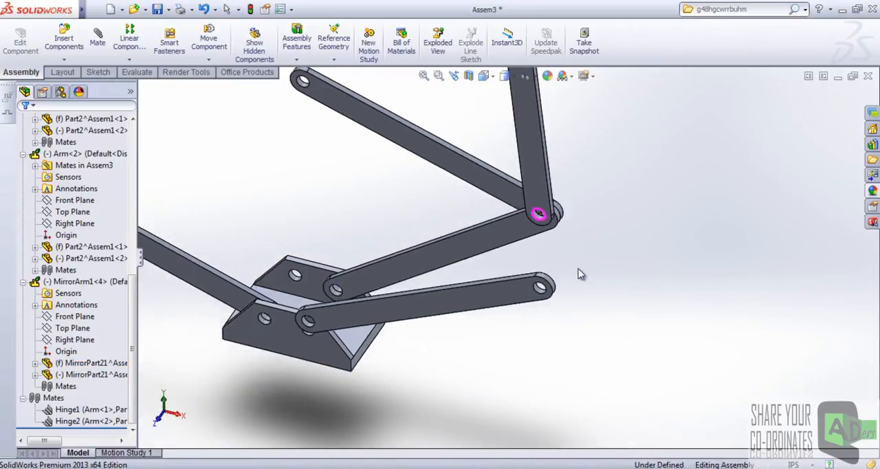
scroll(397, 188, up, 3)
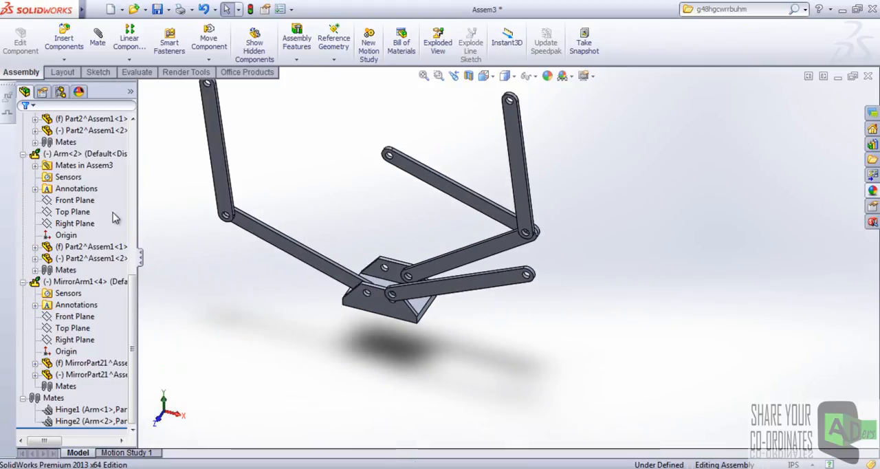
Switch to Windows Explorer and check the Arm and MirrorArm1 assembly files in the Homework folder.
mouse_move(132, 336)
mouse_down()
mouse_move(132, 315)
mouse_move(130, 337)
mouse_up()
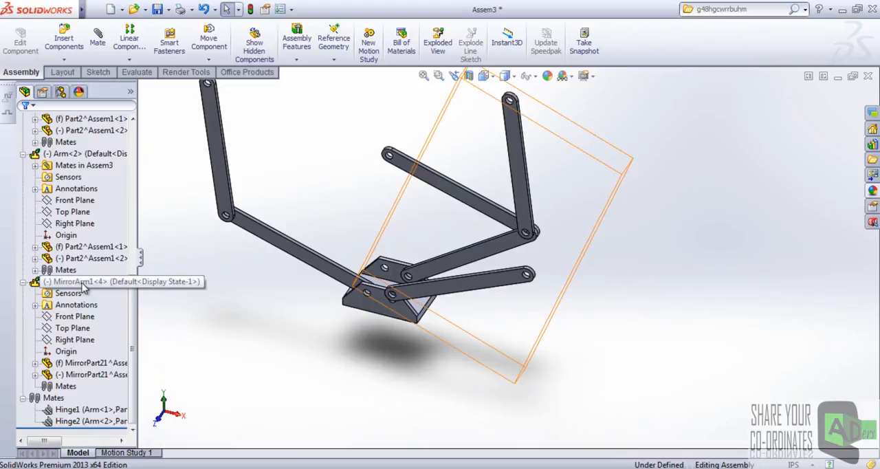
right_click(82, 283)
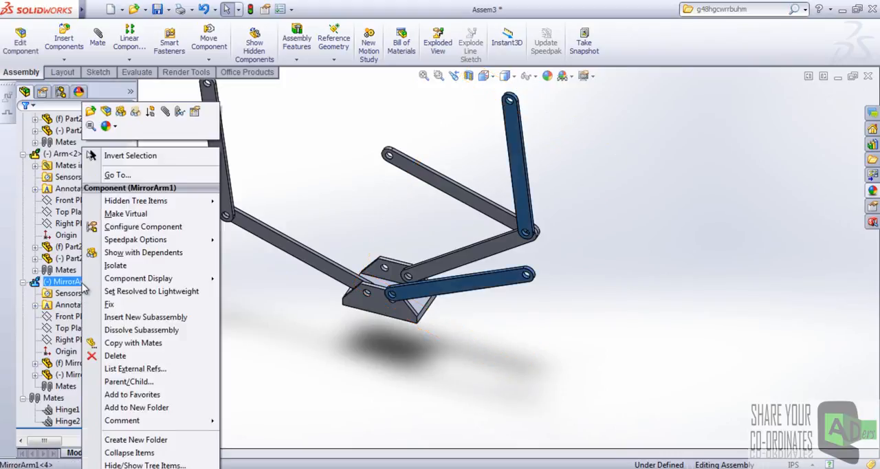
click(268, 300)
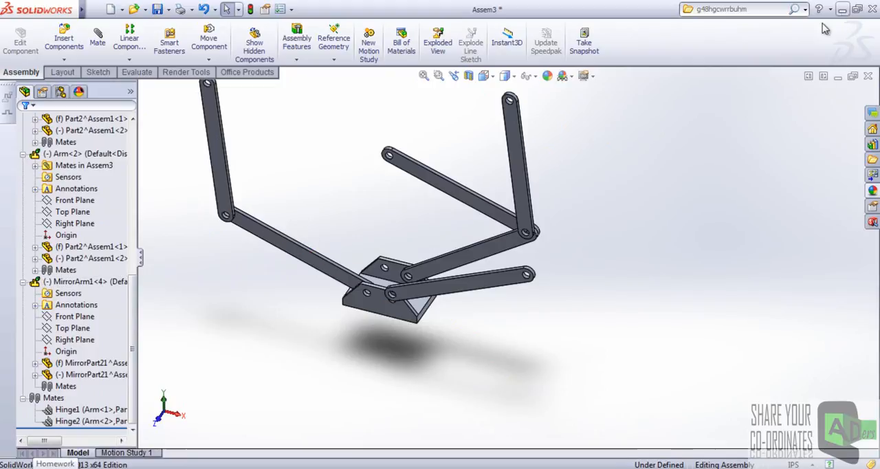
click(841, 11)
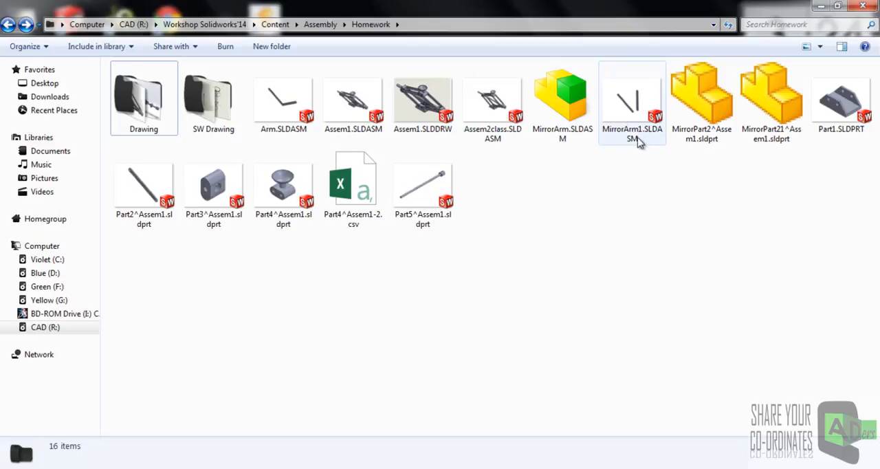
click(288, 131)
click(605, 224)
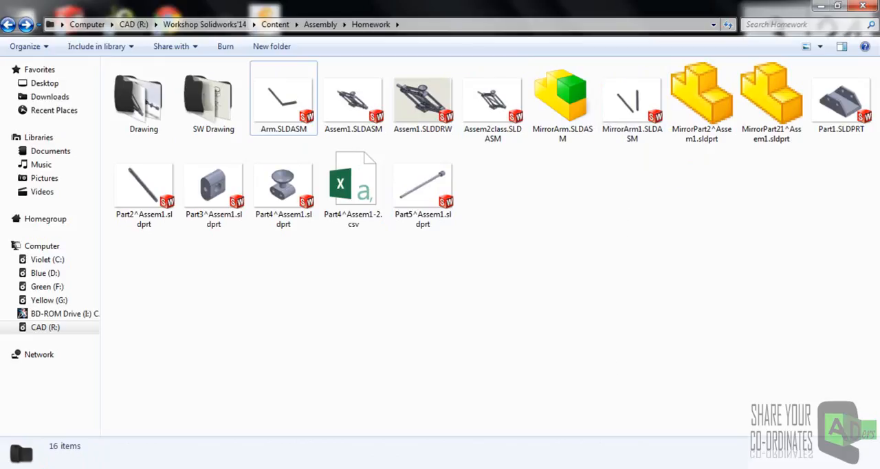
click(296, 119)
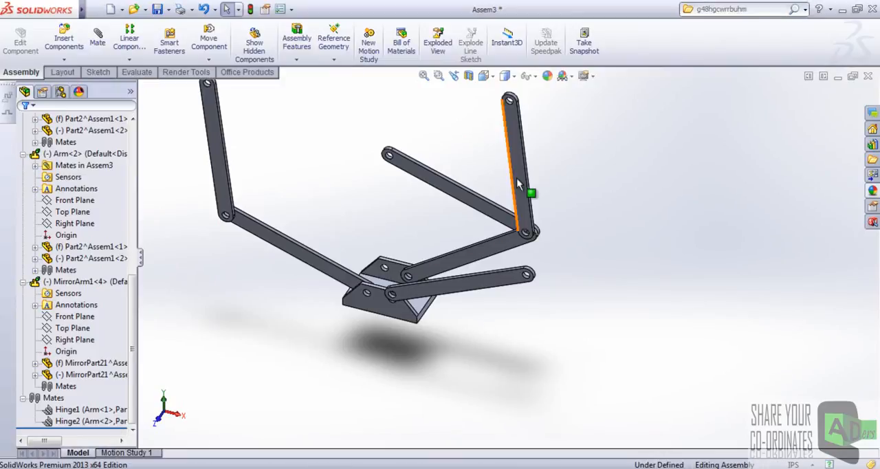
Switch back to Assem3 in SolidWorks and pull the mirrored Arm down until its lower link is clear of the base.
click(528, 224)
drag(528, 224, 532, 237)
click(227, 358)
Open the MirrorArm1 subassembly in its own window.
right_click(92, 286)
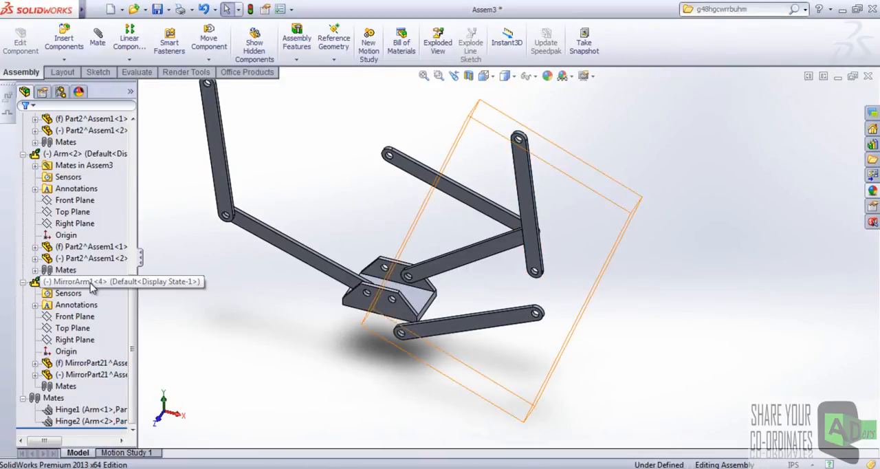
right_click(92, 285)
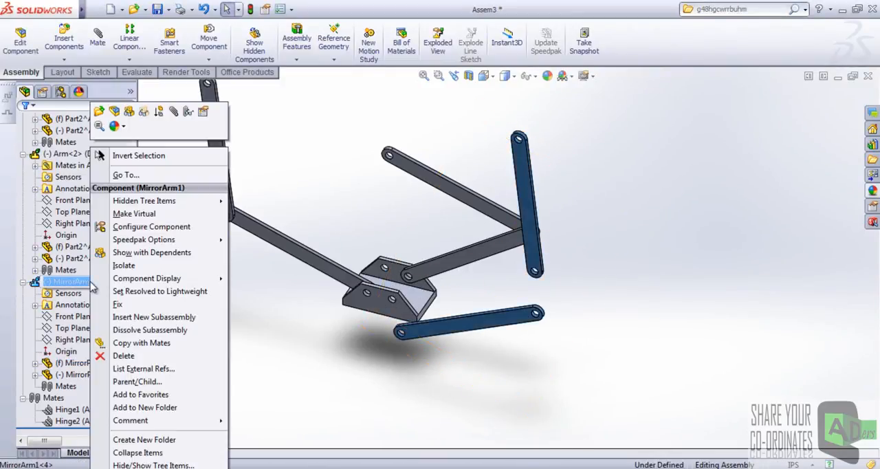
click(100, 112)
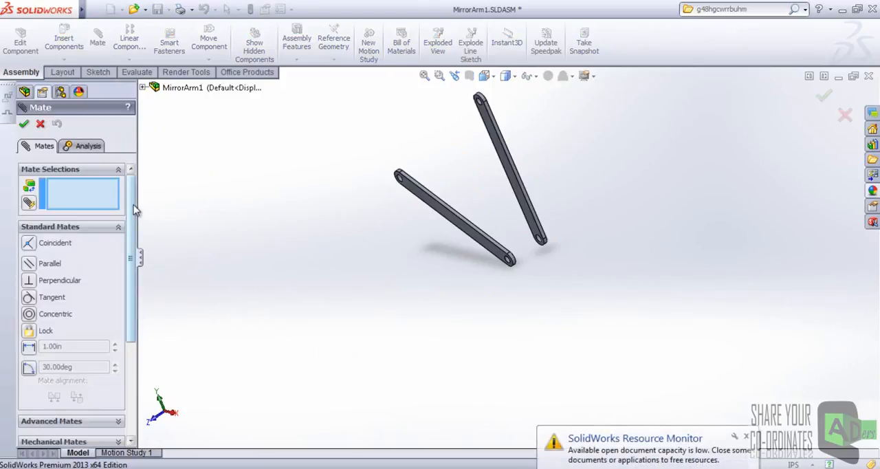
Add a Hinge mate joining MirrorArm1's two links at their lower end holes, with their facing sides coincident.
scroll(82, 278, down, 4)
click(83, 289)
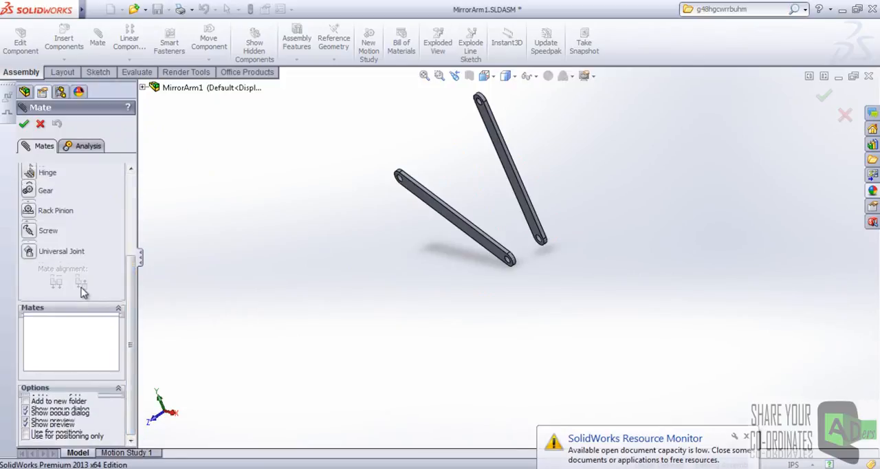
click(29, 176)
scroll(495, 274, down, 6)
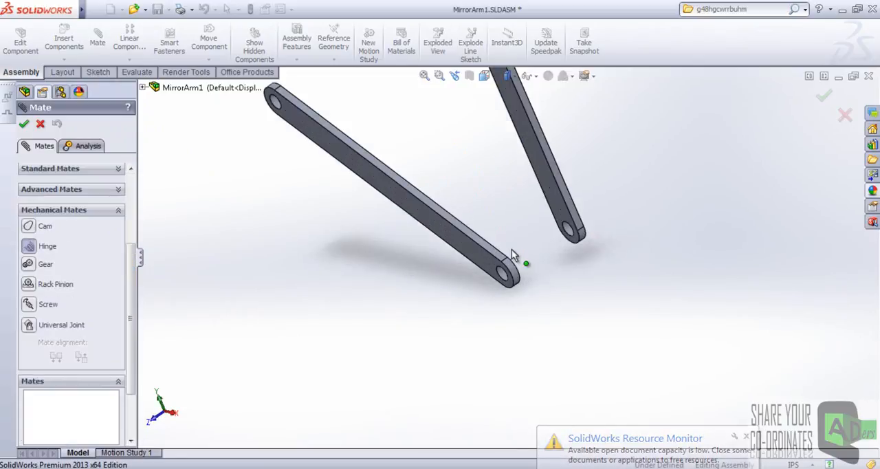
click(493, 283)
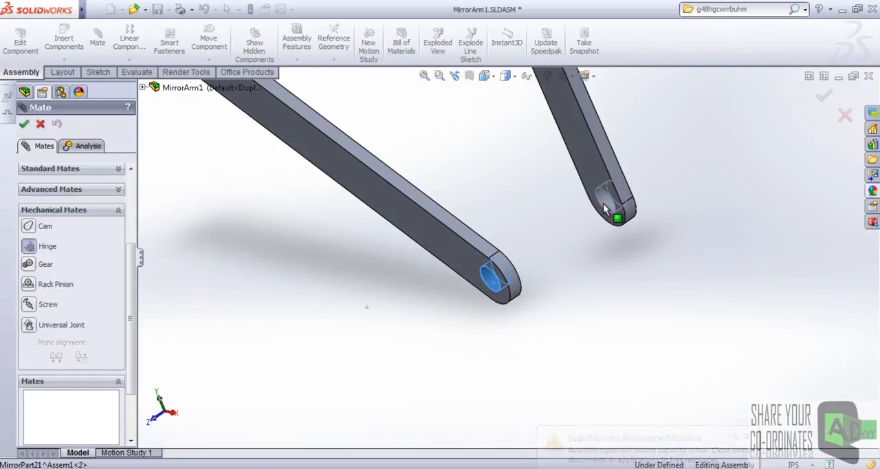
middle_drag(475, 230, 442, 305)
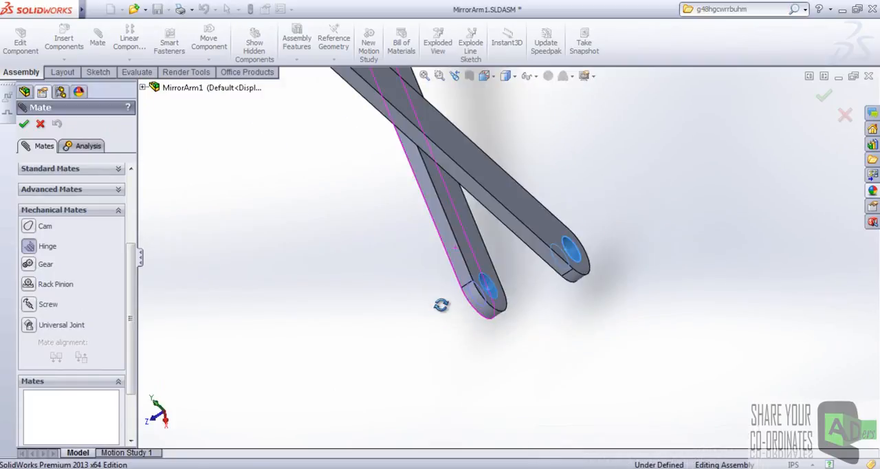
click(474, 238)
middle_drag(487, 277, 529, 191)
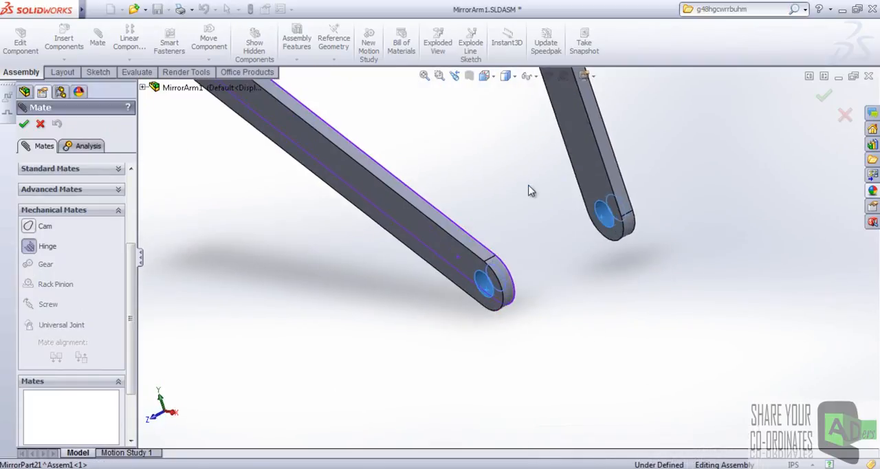
click(577, 169)
right_click(577, 169)
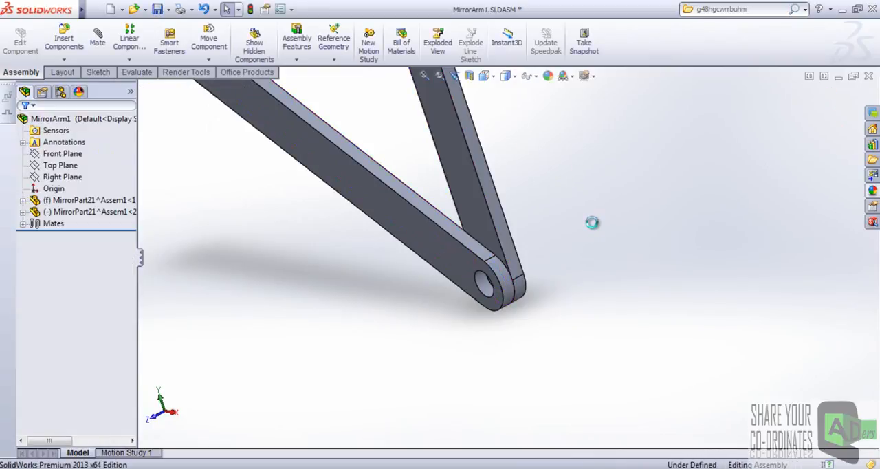
click(838, 77)
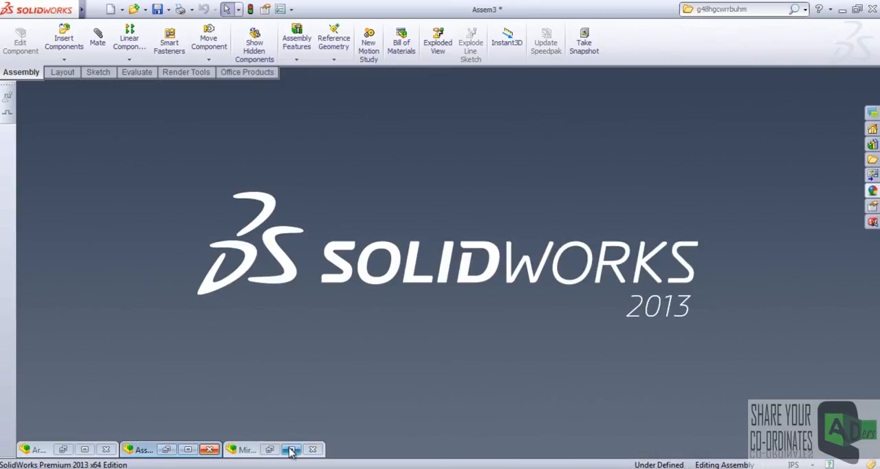
click(312, 449)
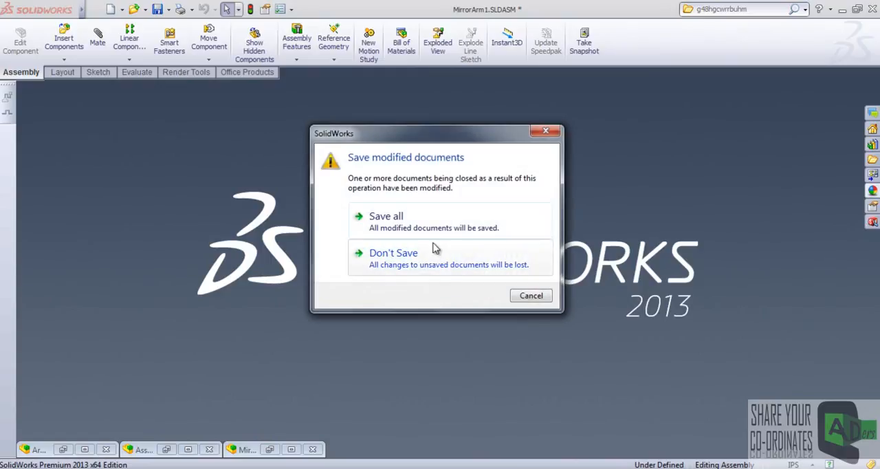
click(529, 295)
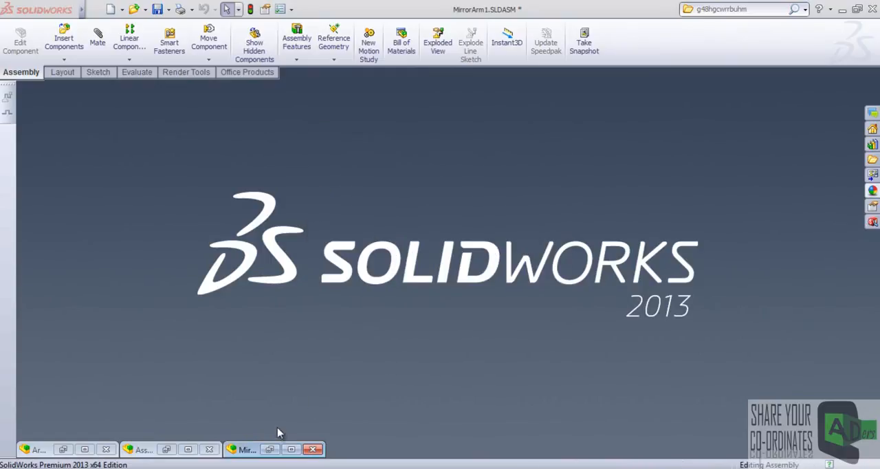
click(291, 449)
Close the MirrorArm1 window, saving all modified documents, and return to Assem3.
scroll(670, 166, up, 2)
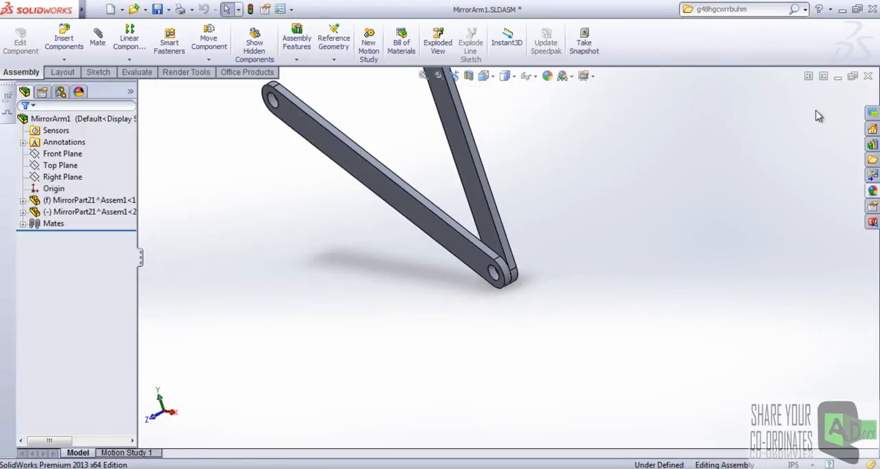
click(867, 77)
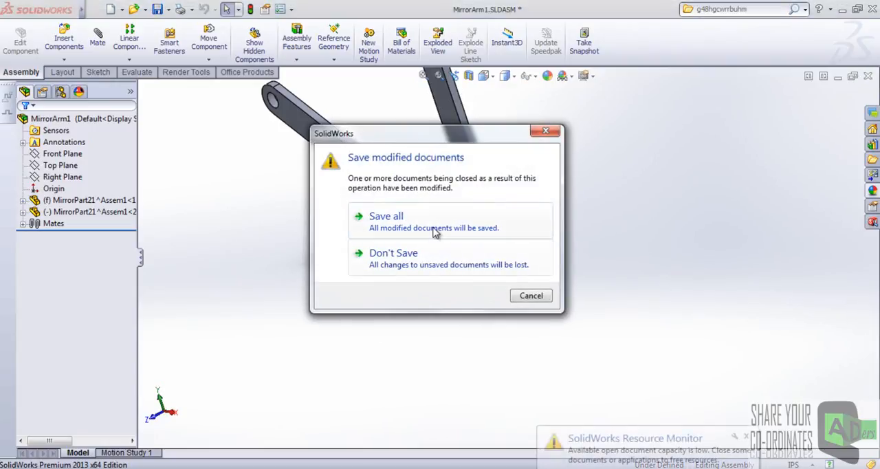
click(431, 228)
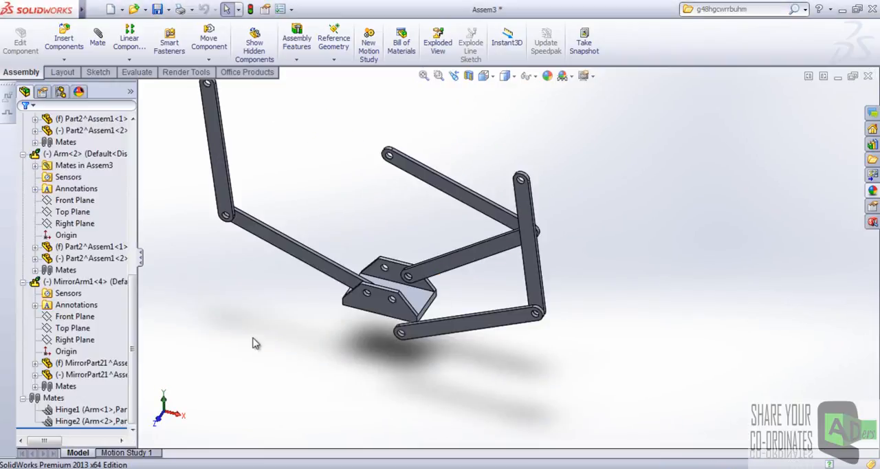
Add a Hinge mate joining the mirrored arm's lower link end hole to the free front-wall hole of the base, link side against the inner wall face.
key(f)
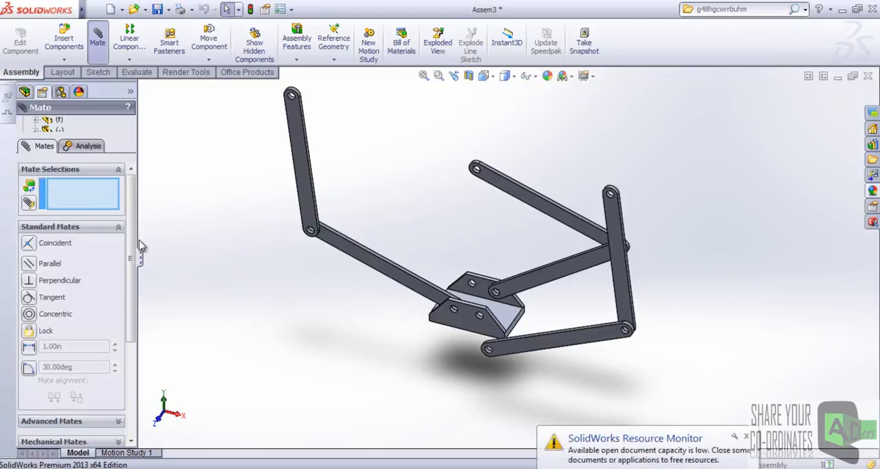
scroll(132, 239, down, 3)
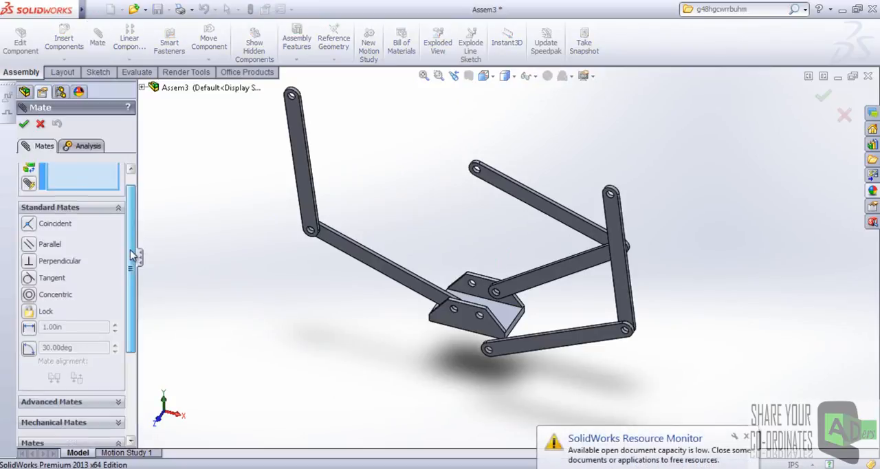
click(746, 436)
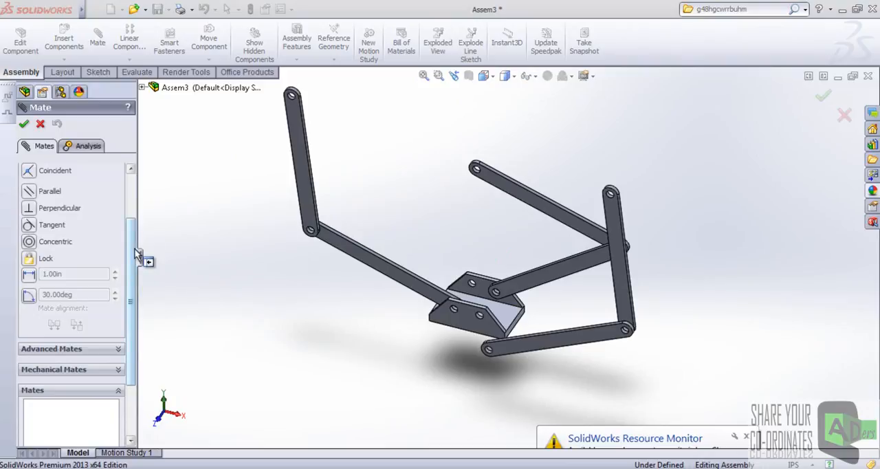
scroll(136, 254, down, 3)
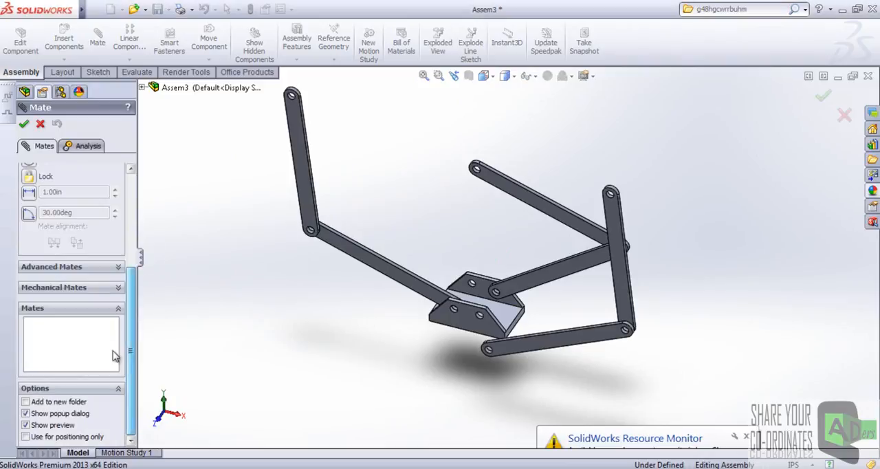
click(111, 289)
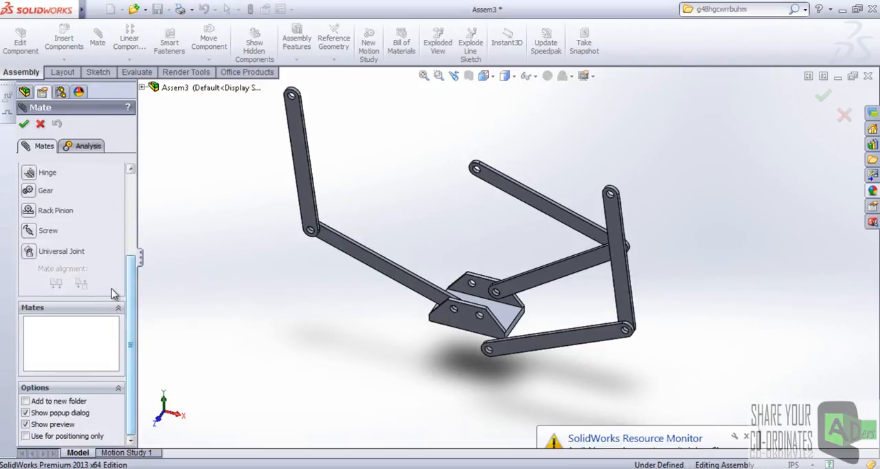
click(29, 175)
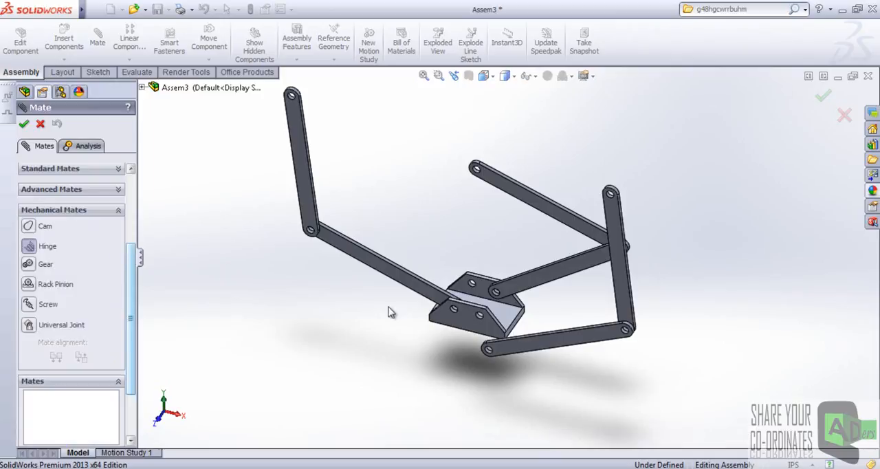
scroll(457, 292, down, 6)
click(450, 271)
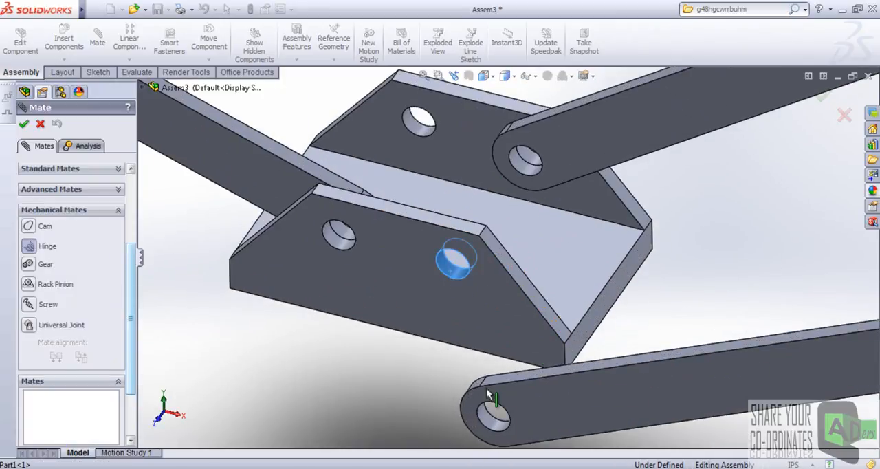
click(493, 418)
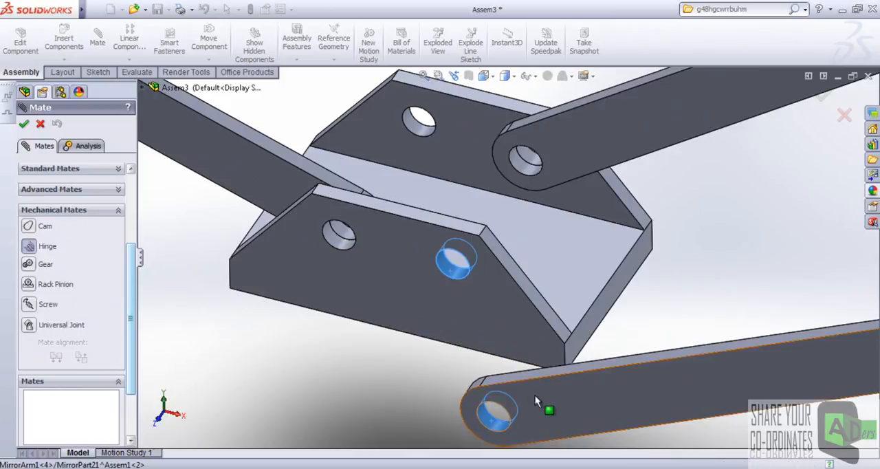
middle_drag(501, 240, 433, 347)
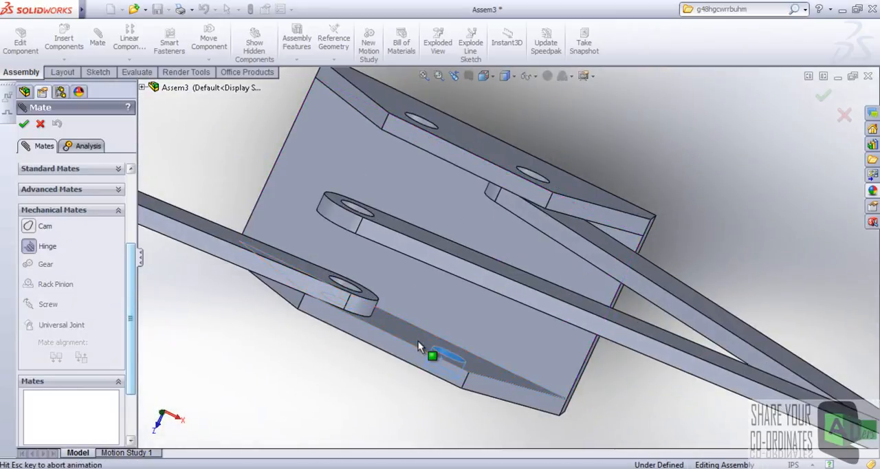
click(418, 341)
right_click(418, 342)
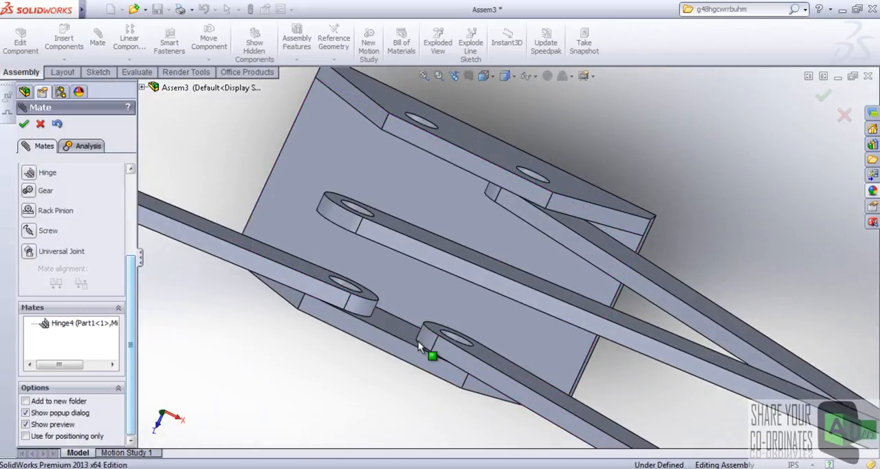
scroll(492, 301, up, 6)
middle_drag(491, 312, 503, 214)
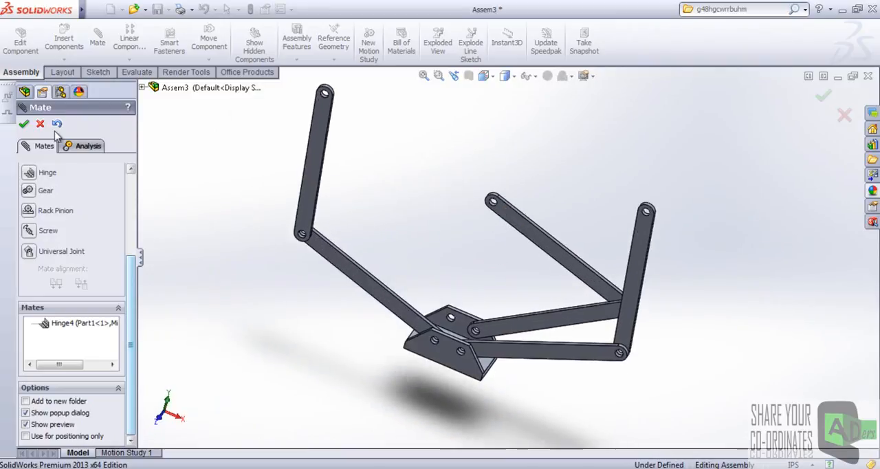
click(24, 125)
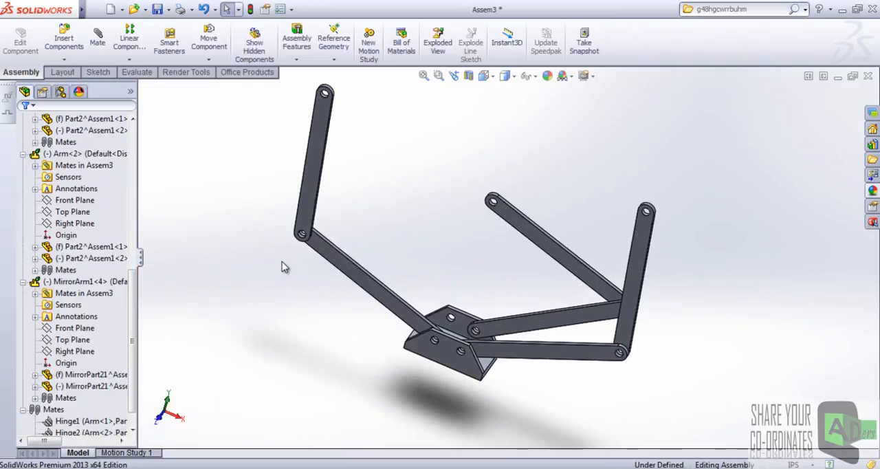
Insert another MirrorArm1.SLDASM subassembly from the Homework folder and place it above the base.
scroll(473, 329, up, 3)
middle_drag(473, 329, 505, 279)
scroll(504, 279, down, 5)
middle_drag(448, 268, 431, 257)
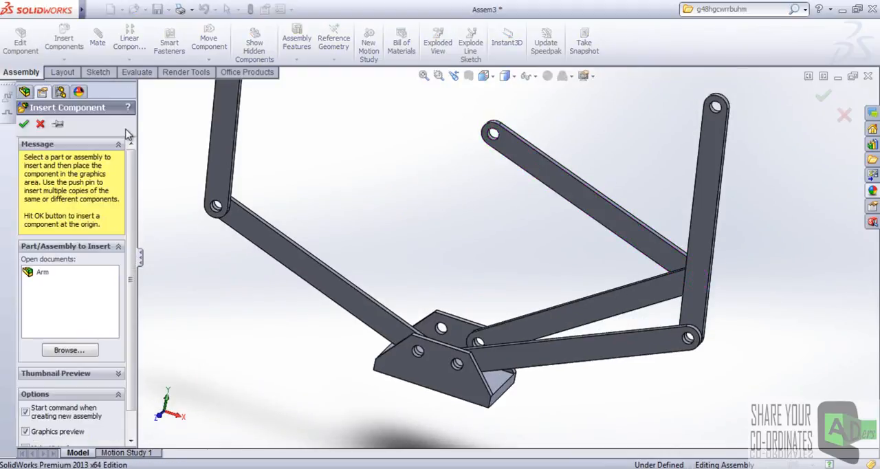
scroll(134, 173, down, 2)
click(72, 323)
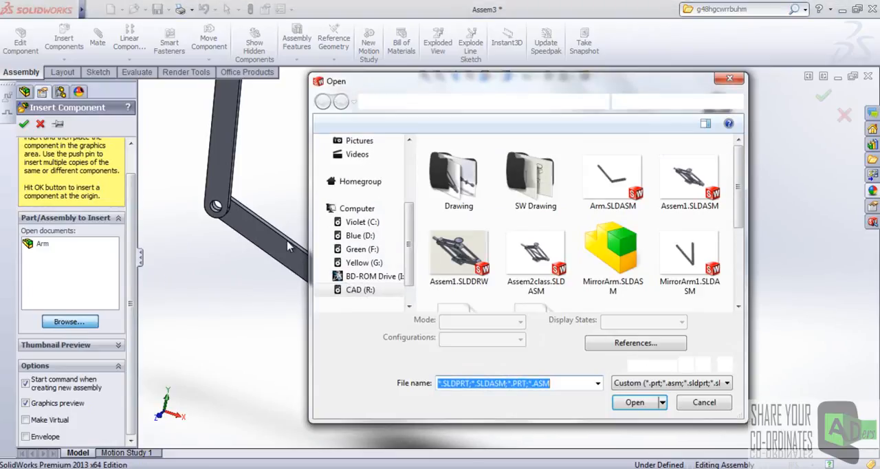
scroll(739, 191, down, 1)
click(609, 224)
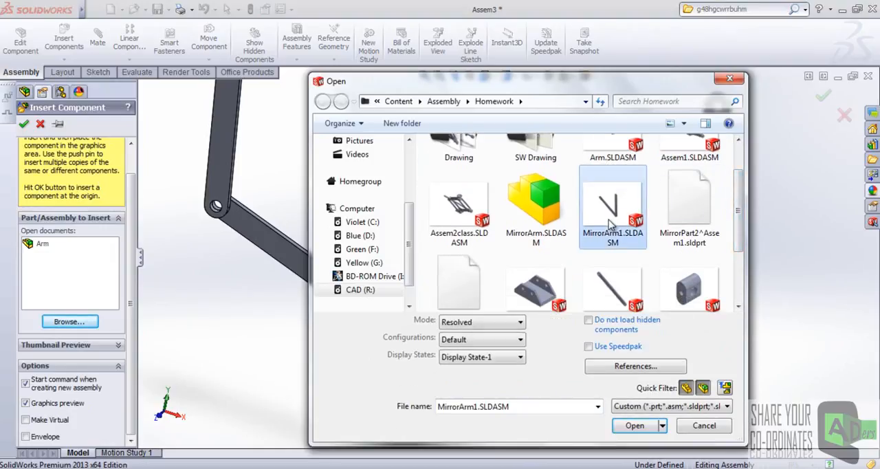
click(634, 425)
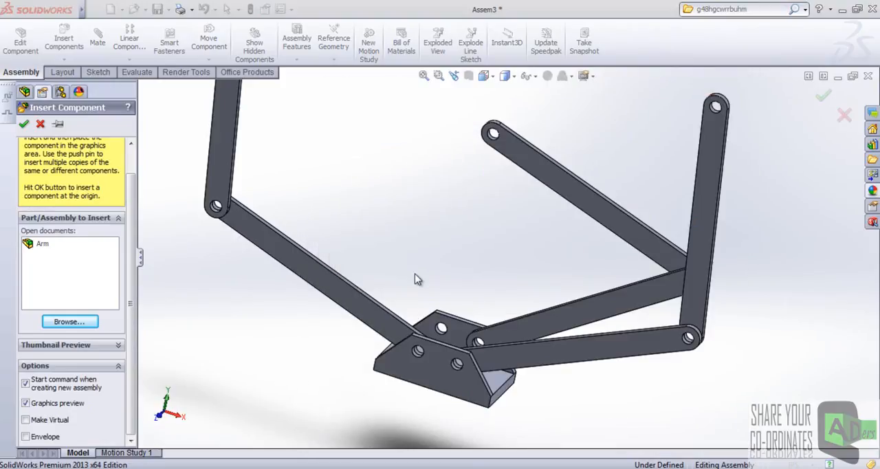
click(415, 214)
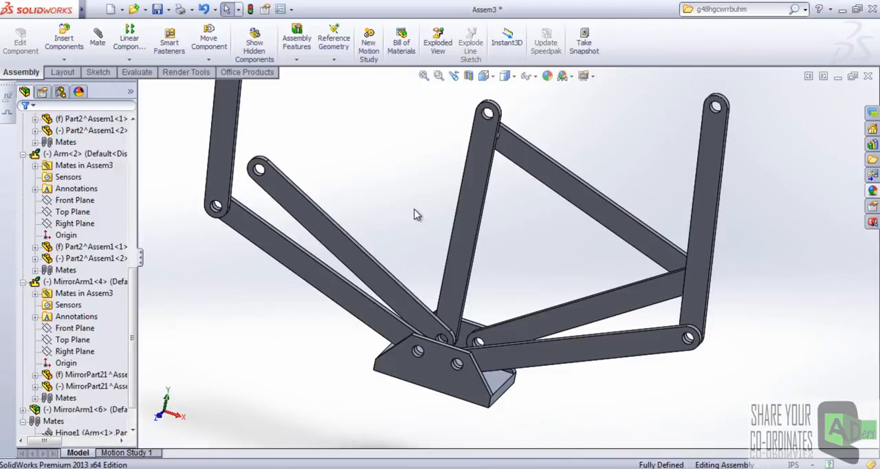
Start a Hinge mate using the new MirrorArm1's upright link top hole and the free rear-wall hole of the base as concentric faces.
middle_drag(411, 193, 388, 268)
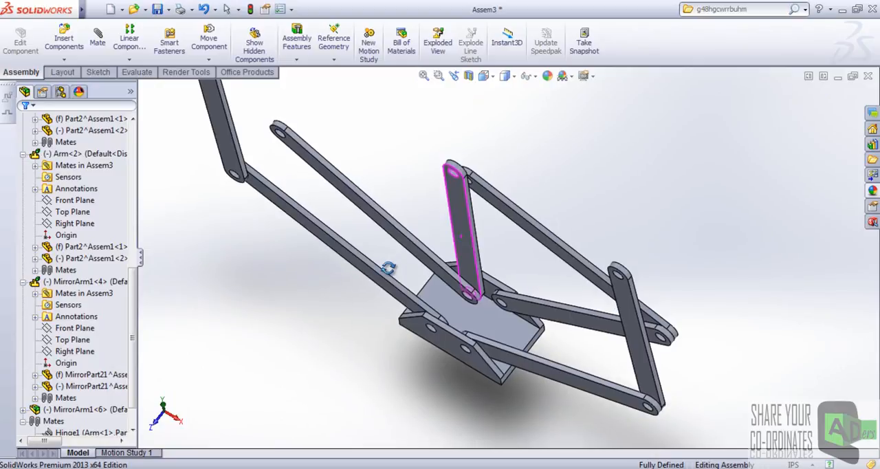
middle_drag(388, 268, 403, 227)
click(97, 38)
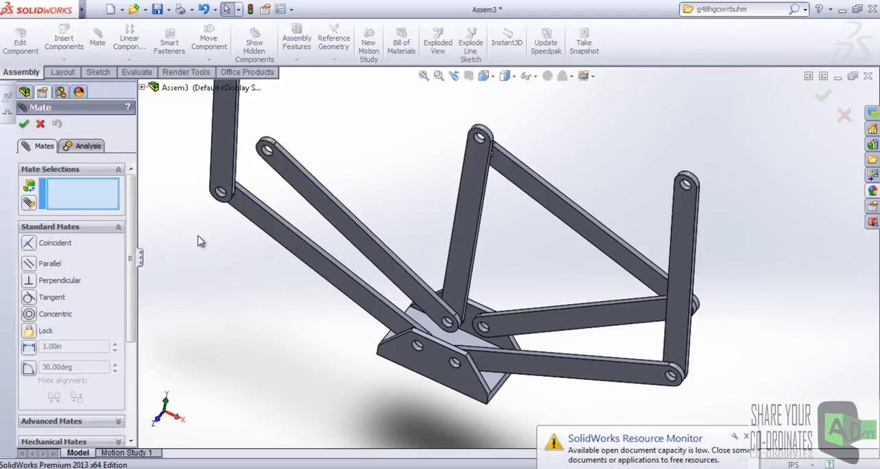
scroll(76, 288, down, 5)
click(83, 287)
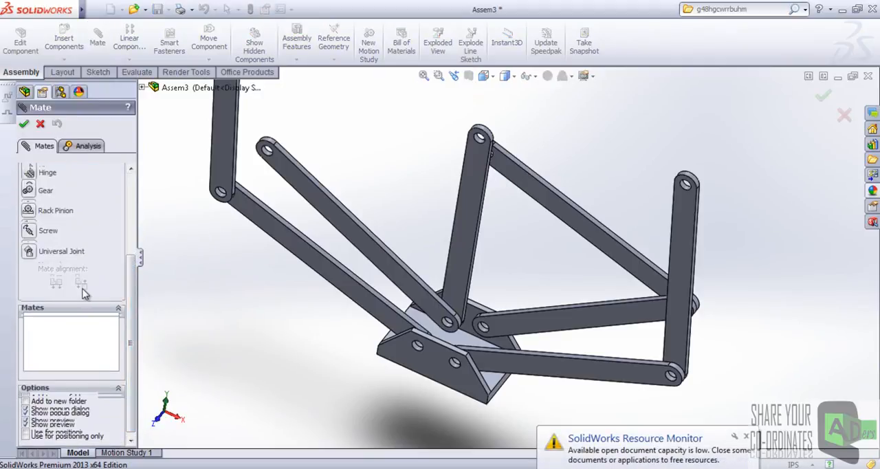
click(29, 173)
scroll(481, 207, down, 3)
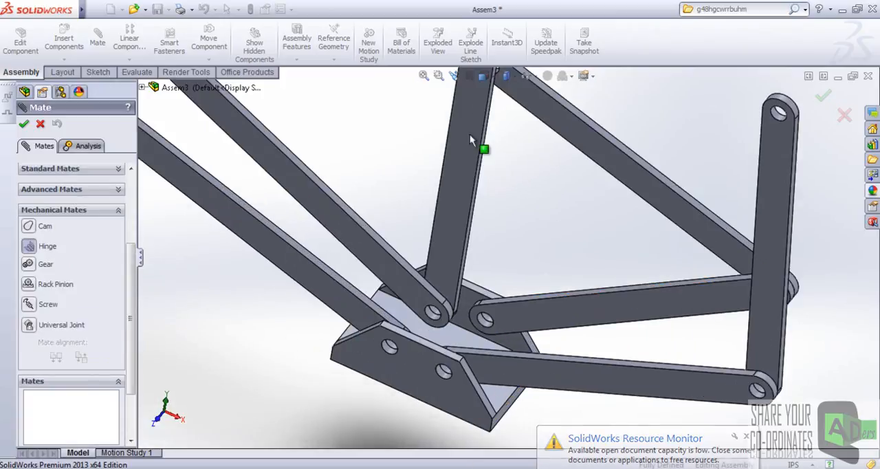
scroll(481, 206, up, 4)
scroll(504, 154, down, 5)
scroll(502, 155, down, 3)
click(498, 182)
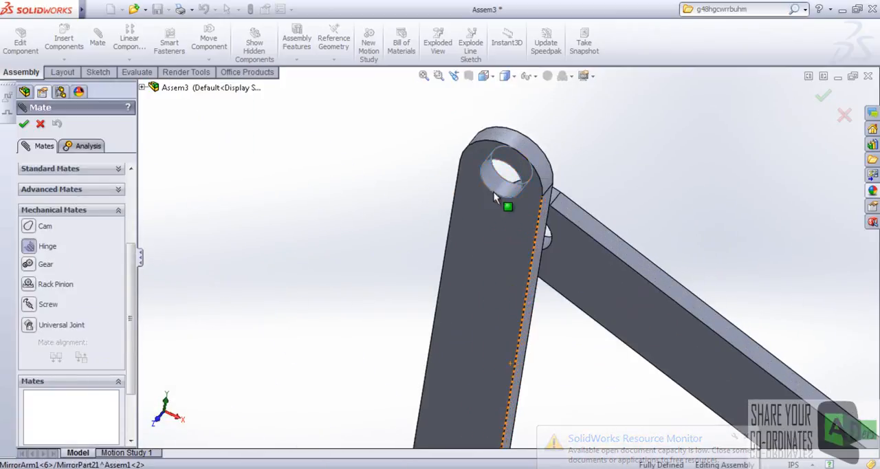
scroll(497, 200, up, 9)
middle_drag(494, 326, 570, 313)
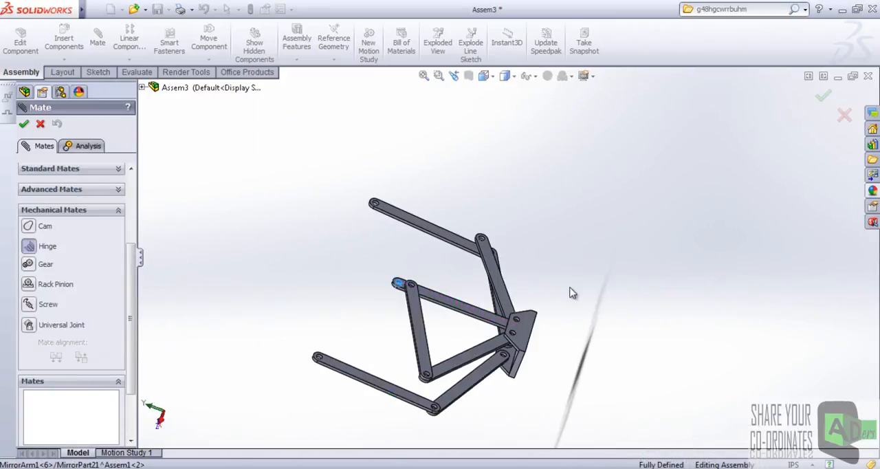
scroll(567, 314, down, 5)
scroll(431, 354, down, 6)
click(481, 260)
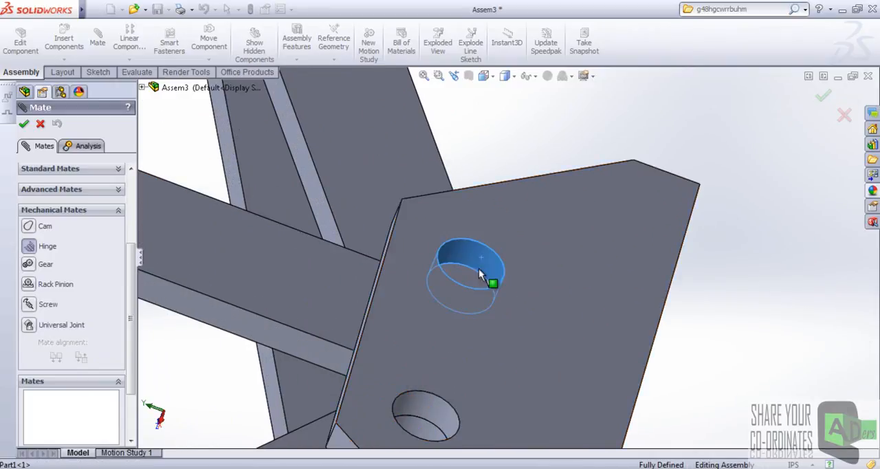
Complete the Hinge mate with the link's side coincident to the rear wall's inner face, flip the mate alignment, and leave the Mate command.
scroll(481, 260, up, 8)
middle_drag(471, 295, 559, 133)
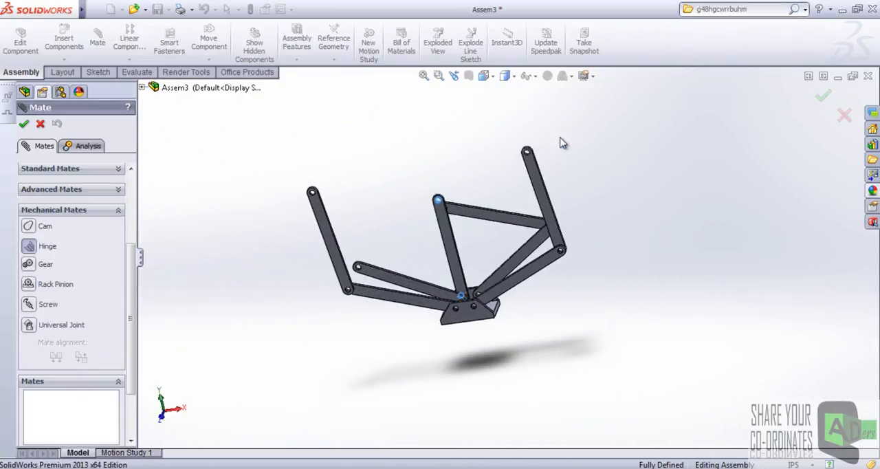
scroll(468, 288, down, 6)
scroll(454, 274, down, 3)
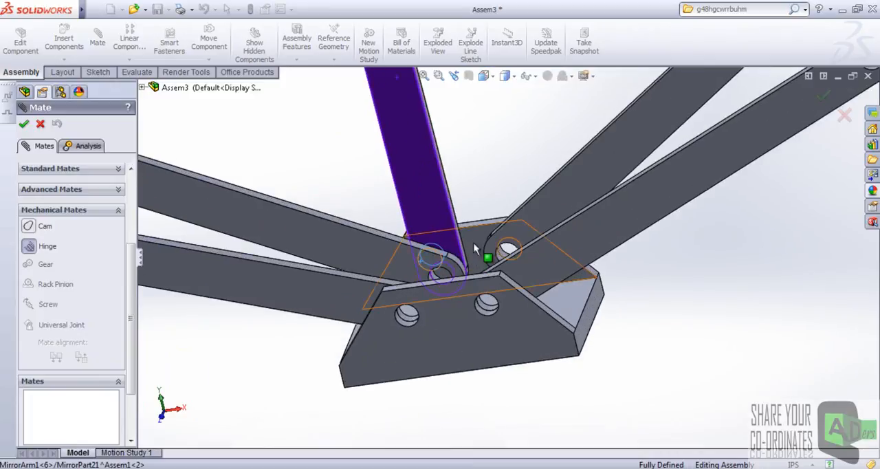
click(474, 243)
scroll(473, 248, up, 5)
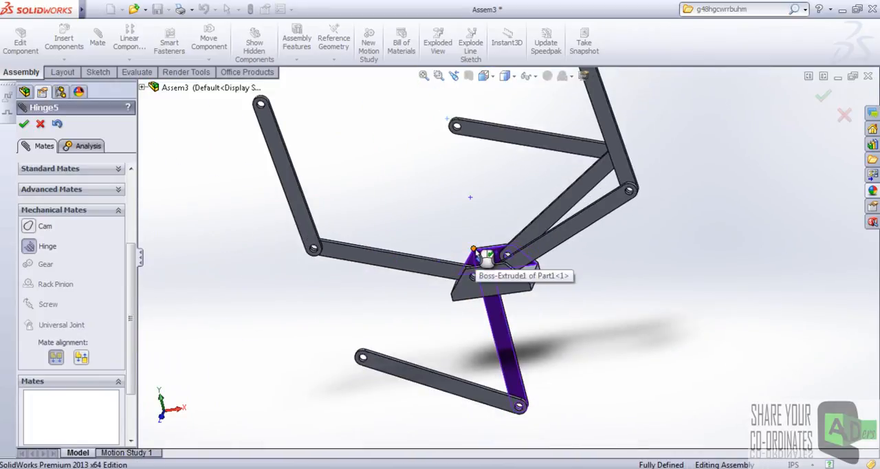
click(481, 257)
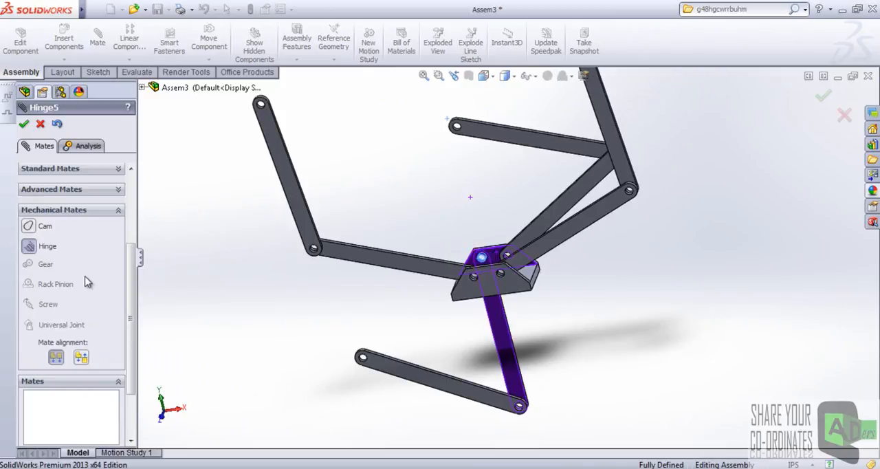
click(81, 358)
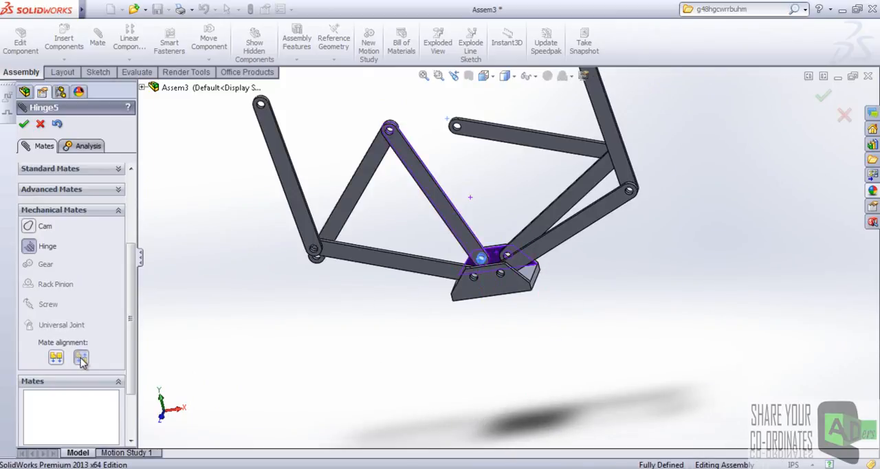
click(24, 125)
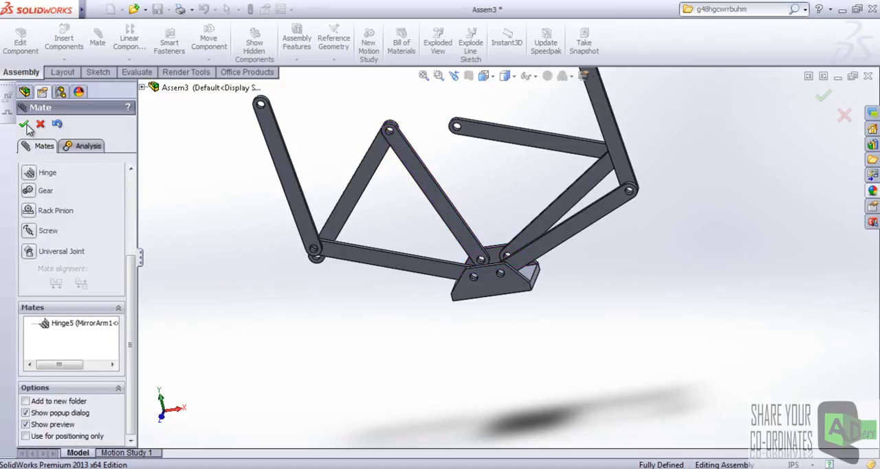
click(345, 216)
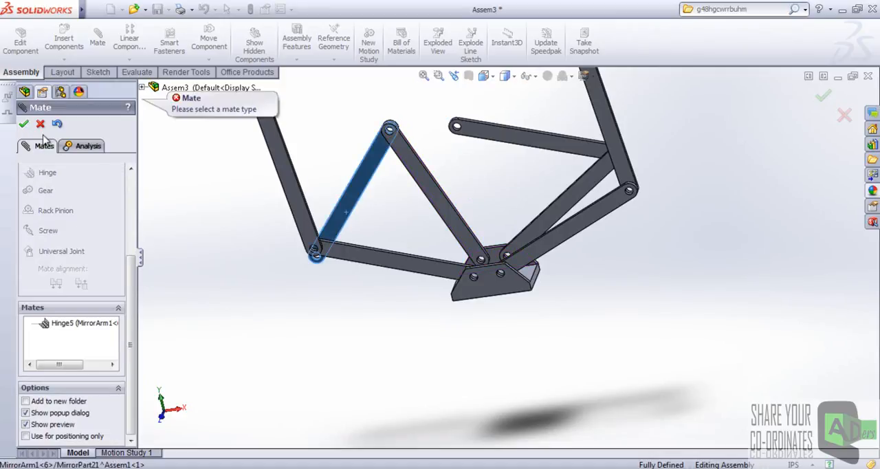
click(41, 127)
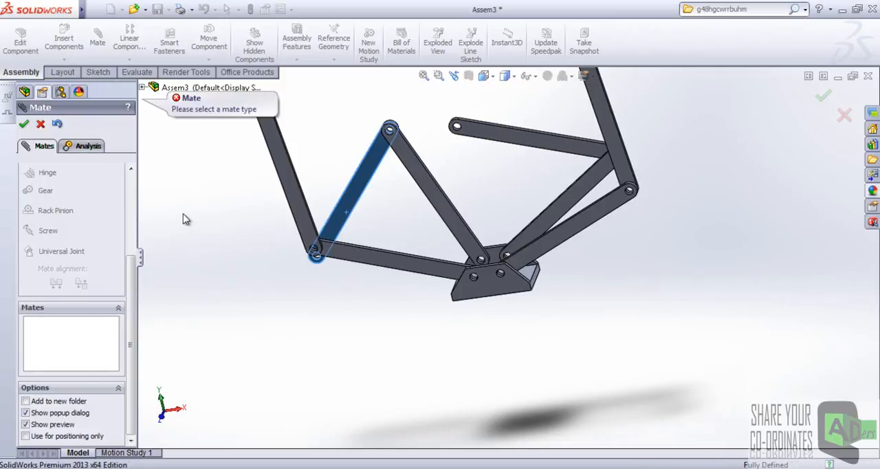
Set the newly hinged MirrorArm1 subassembly to solve as Flexible in its component properties.
drag(134, 273, 136, 339)
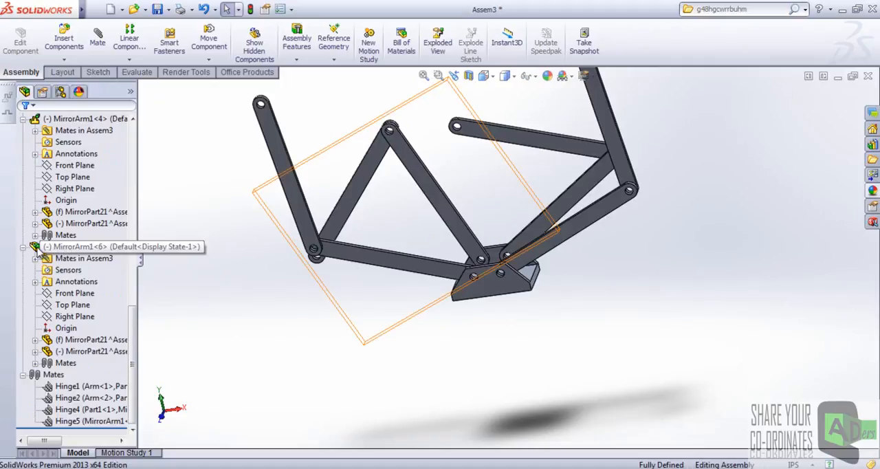
drag(345, 211, 437, 177)
right_click(80, 249)
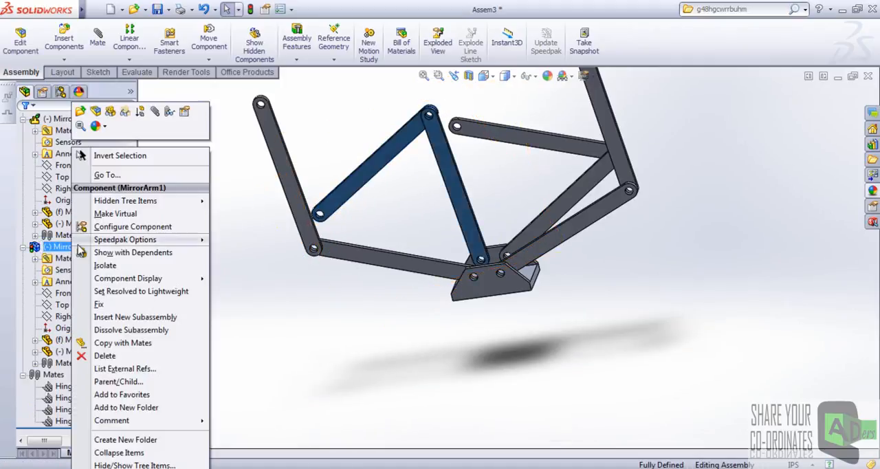
click(187, 112)
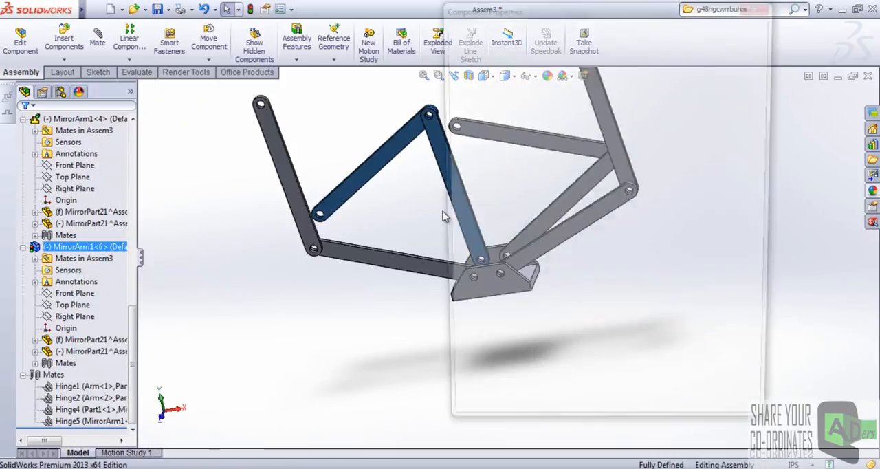
click(686, 347)
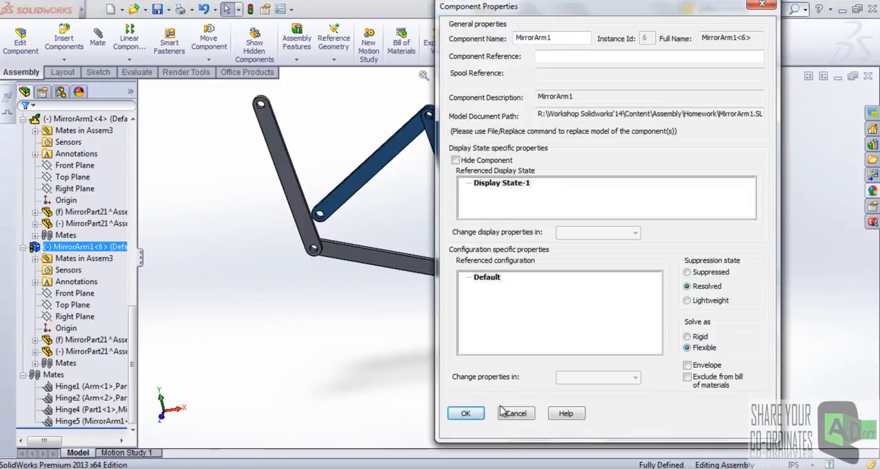
click(465, 413)
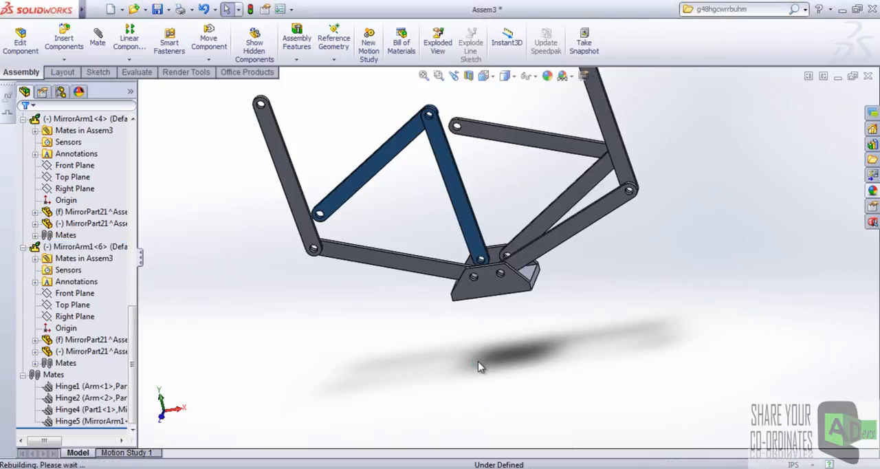
Swing the upper links of the newly flexible mirrored arm and the opposite rear arm inward above the base.
scroll(500, 282, up, 4)
scroll(498, 228, down, 2)
scroll(492, 230, down, 3)
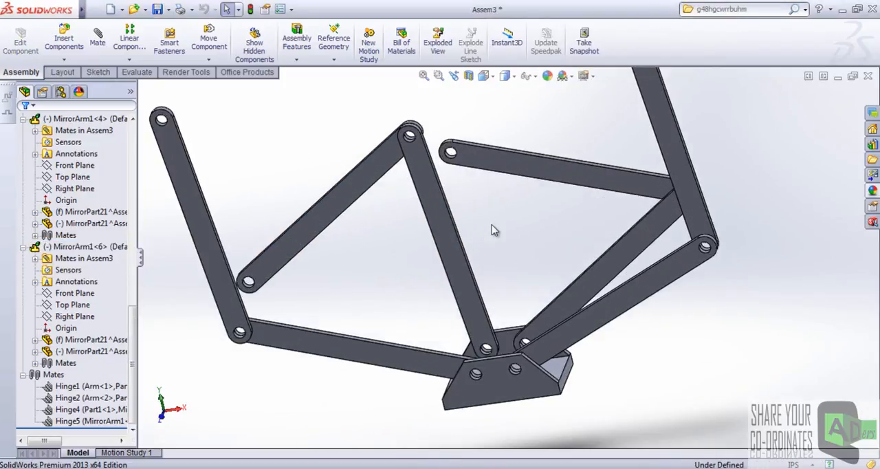
drag(313, 236, 530, 191)
scroll(282, 187, up, 4)
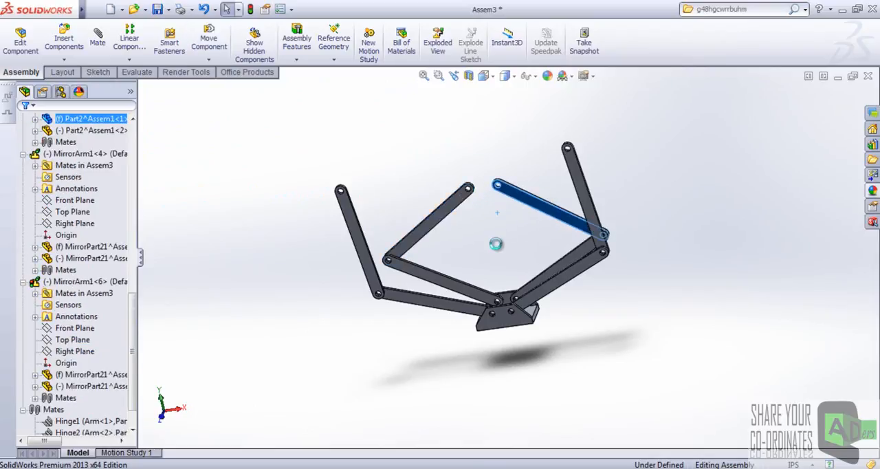
middle_drag(519, 256, 520, 261)
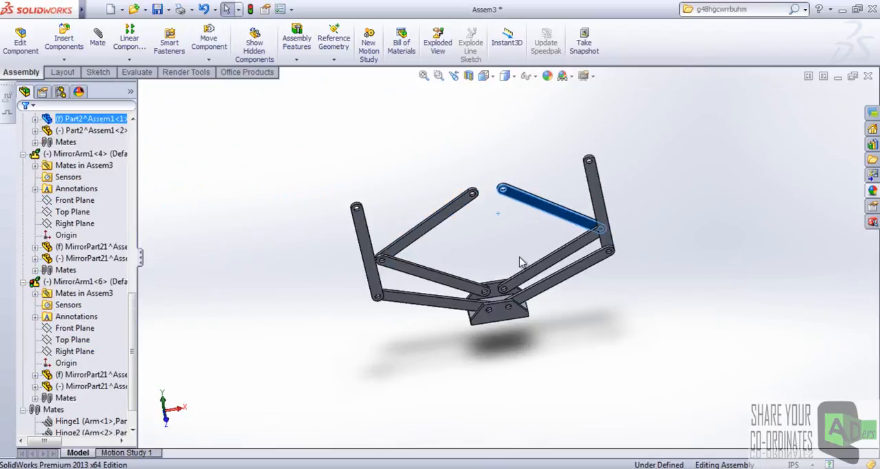
Swing the front arms' upper links inward so all four arms form an open diamond over the base.
click(385, 237)
drag(493, 203, 511, 203)
mouse_move(497, 231)
middle_down()
mouse_move(510, 265)
mouse_move(501, 224)
middle_up()
scroll(622, 186, down, 3)
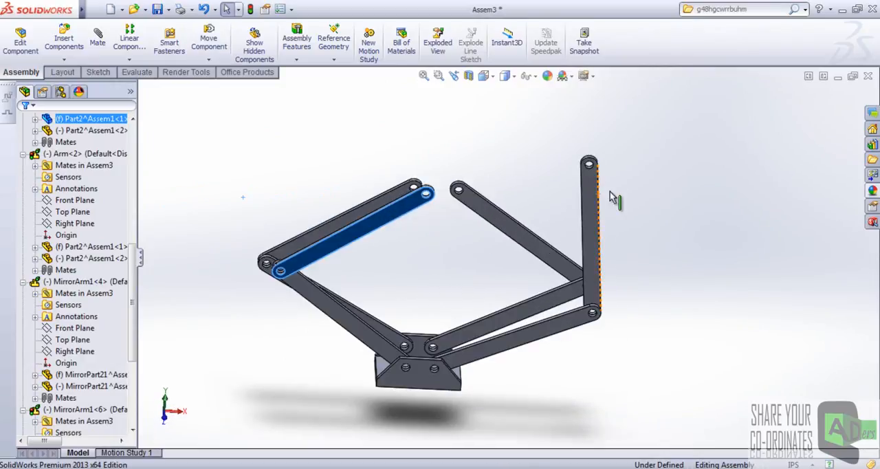
click(596, 181)
drag(508, 194, 466, 194)
middle_drag(457, 259, 439, 296)
click(790, 183)
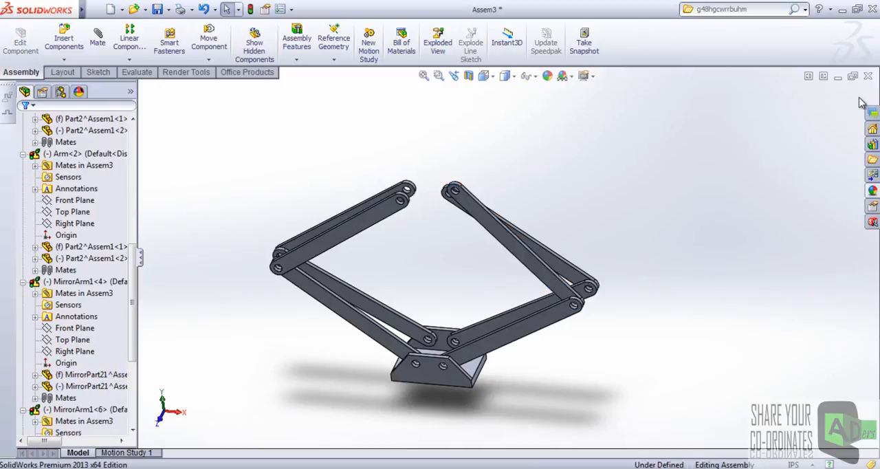
Close the assembly, saving all modified documents with a rebuild and naming the assembly file aditional in the Homework folder.
scroll(440, 200, down, 3)
scroll(524, 198, up, 3)
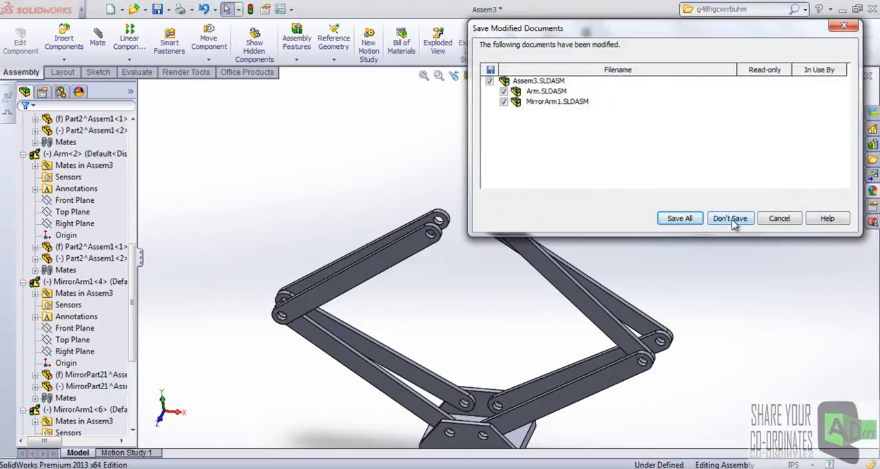
click(780, 218)
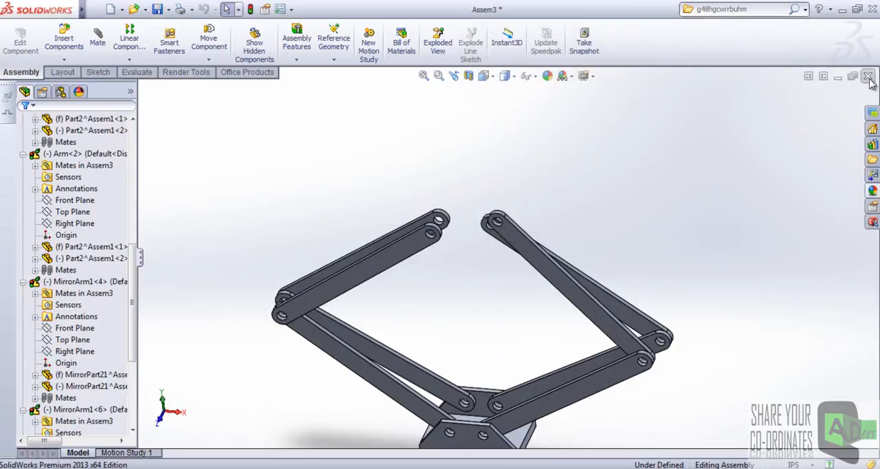
click(679, 218)
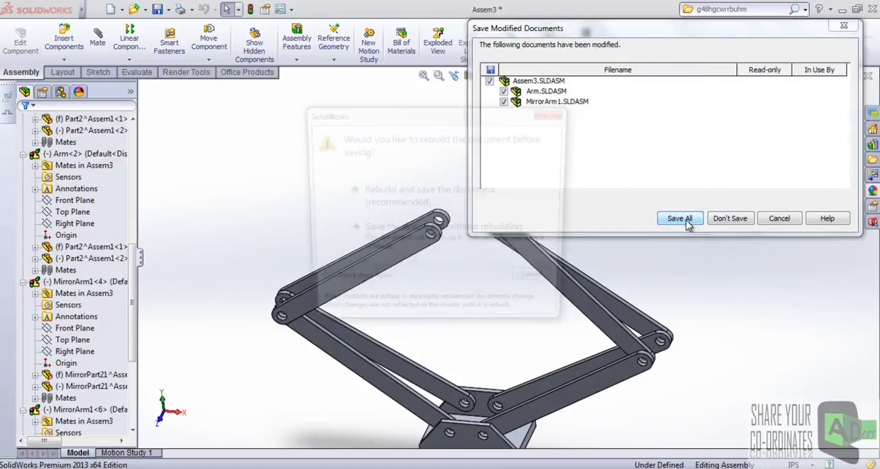
click(399, 232)
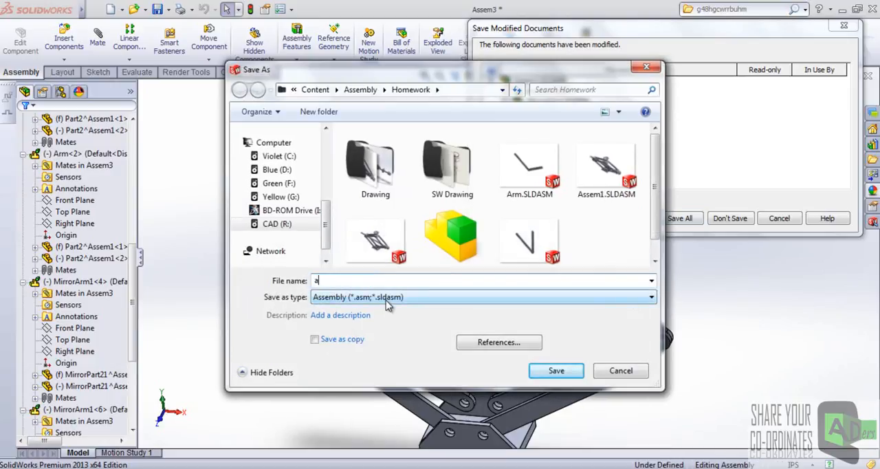
text(aditional)
key(Return)
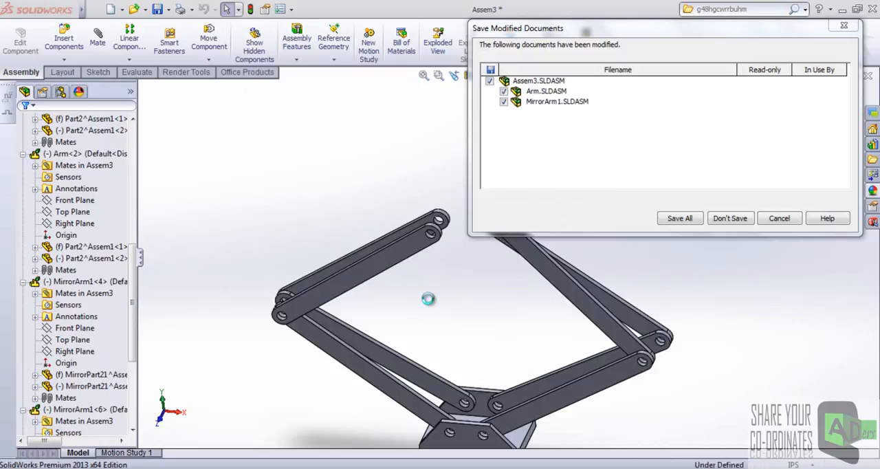
Close the remaining Arm assembly and open Assem2class.SLDASM from the Homework folder.
click(782, 218)
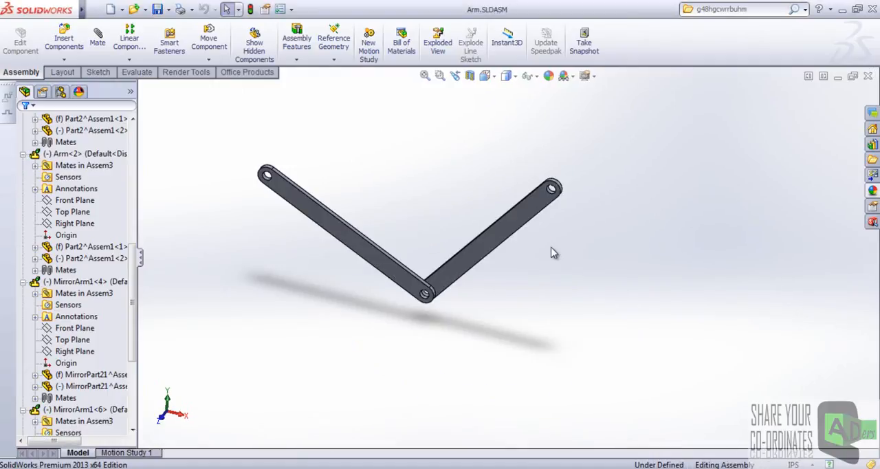
click(868, 76)
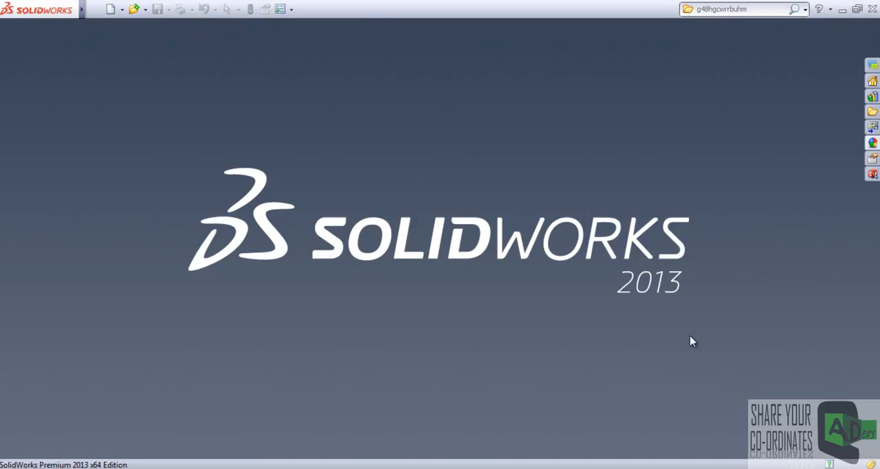
click(841, 10)
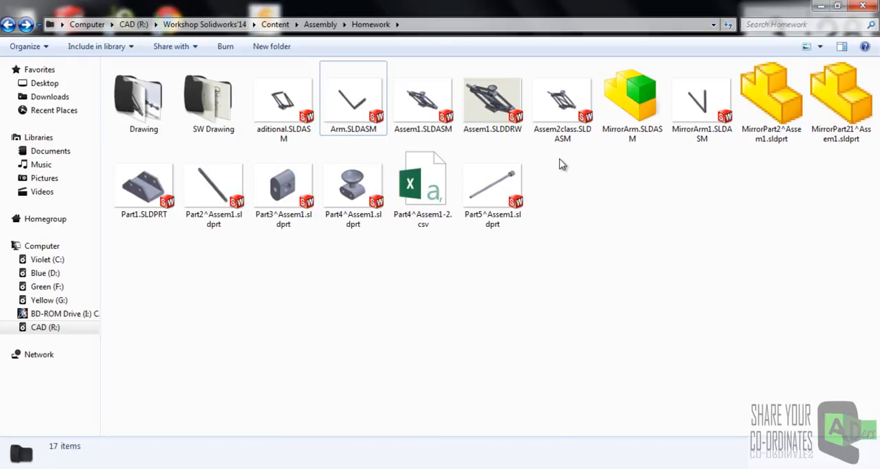
double_click(564, 114)
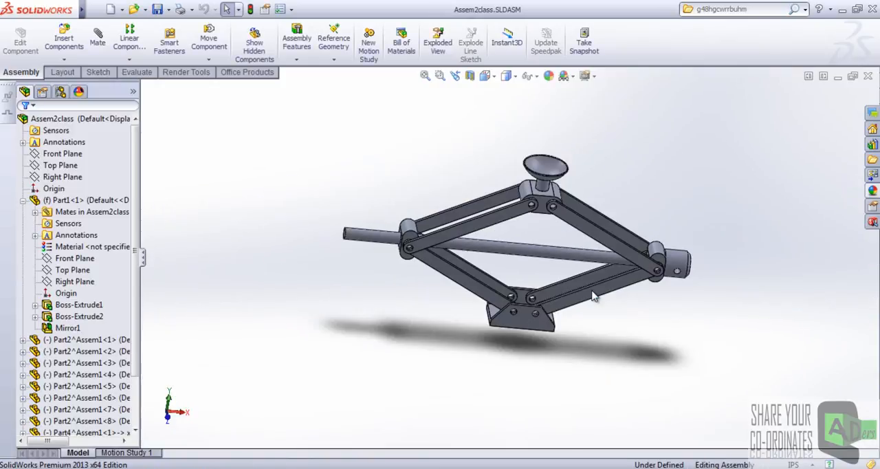
Examine the completed scissor jack from several angles, including its saddle, arms, pivot blocks and screw.
scroll(592, 290, up, 2)
middle_drag(591, 260, 563, 251)
scroll(558, 250, down, 4)
scroll(559, 256, down, 2)
scroll(492, 246, up, 4)
middle_drag(487, 246, 502, 261)
scroll(489, 216, down, 2)
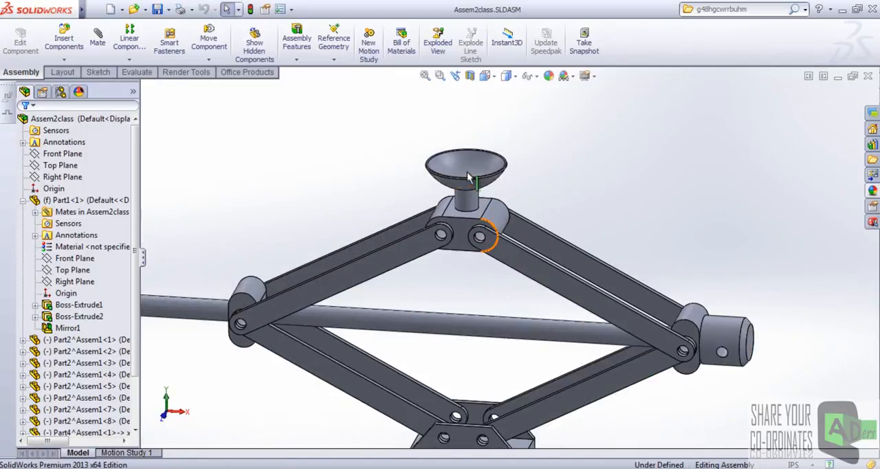
click(476, 196)
scroll(474, 206, down, 2)
drag(469, 244, 607, 195)
scroll(596, 253, up, 3)
scroll(605, 278, down, 3)
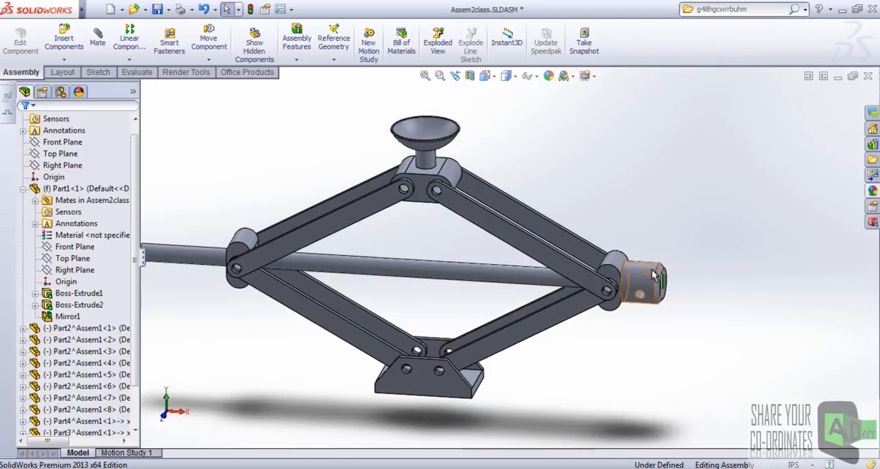
scroll(534, 270, up, 3)
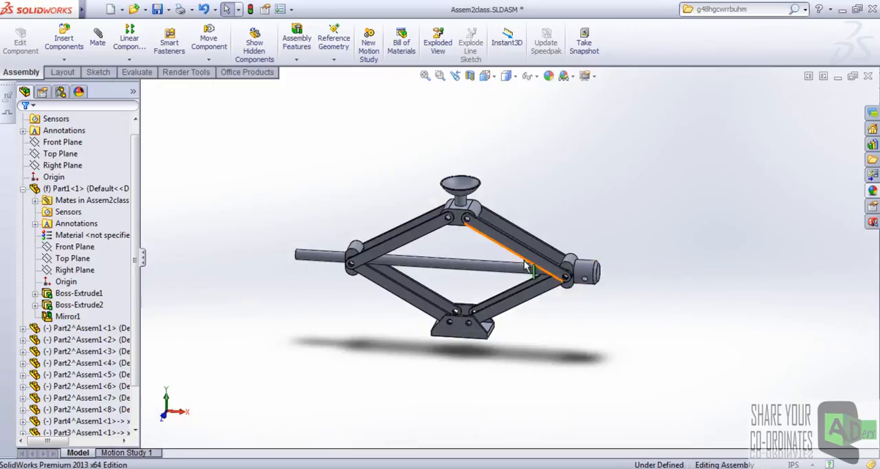
scroll(462, 251, down, 3)
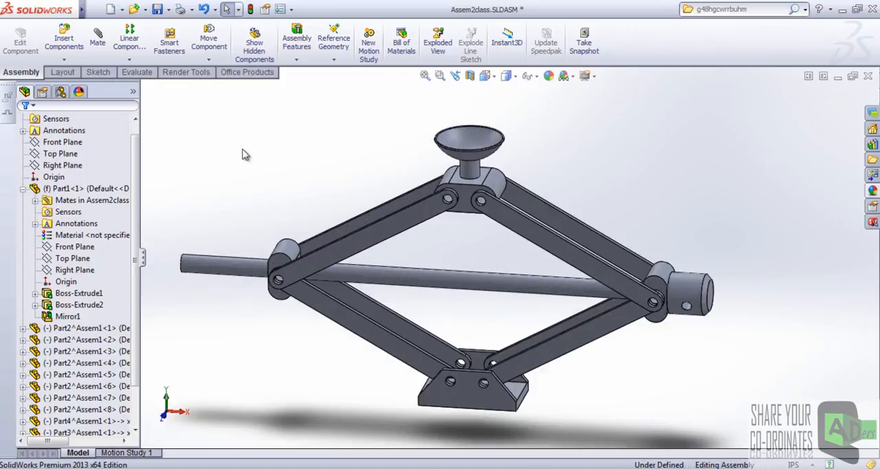
Open Motion Study 1 of the scissor jack assembly.
click(152, 452)
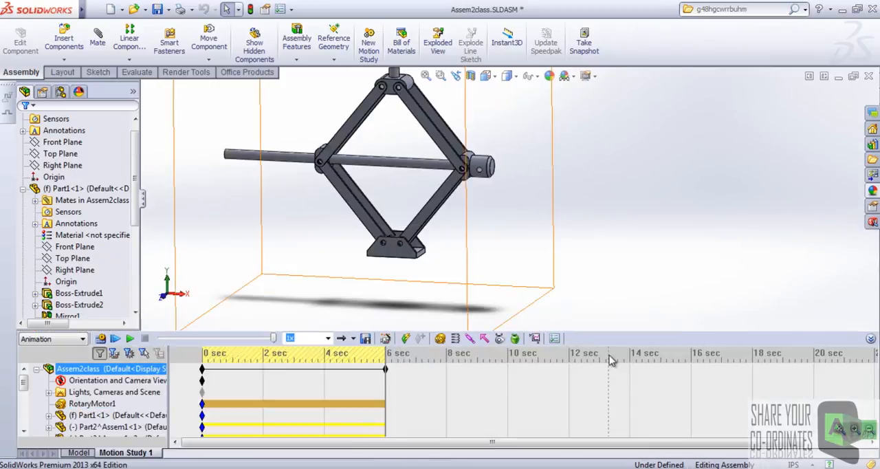
click(621, 294)
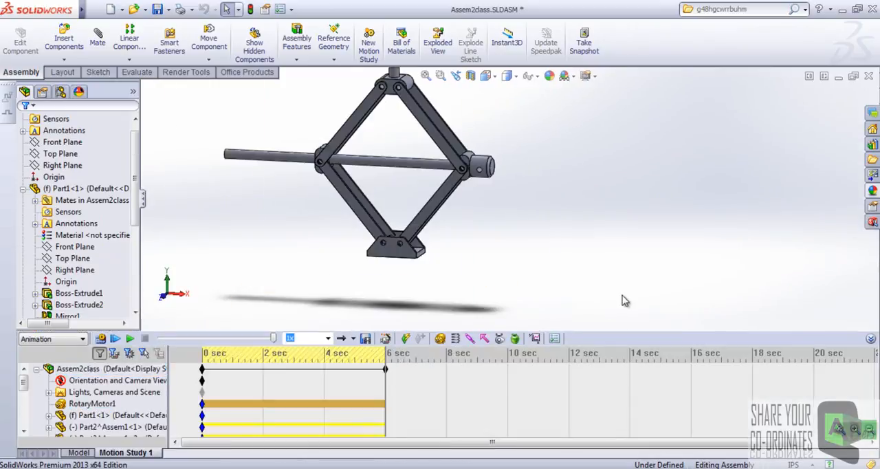
scroll(620, 298, up, 3)
scroll(512, 184, down, 3)
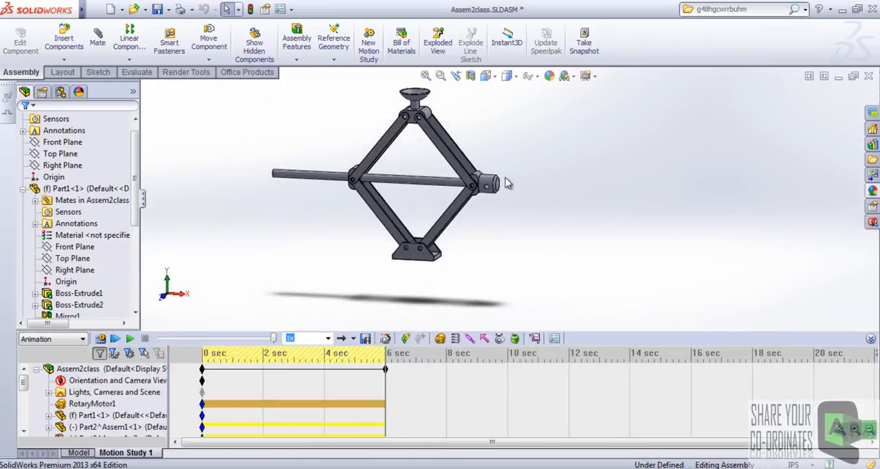
scroll(505, 182, up, 2)
scroll(490, 165, down, 1)
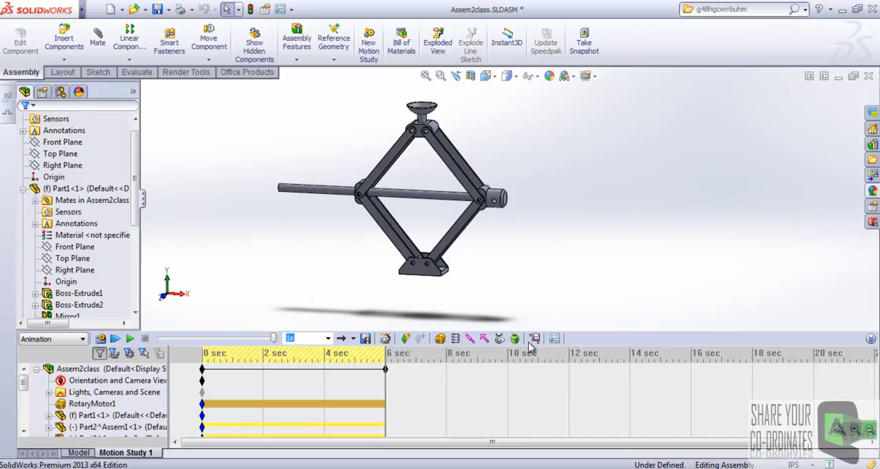
Review the available motion study types, including Motion Analysis, and keep Animation selected.
click(78, 343)
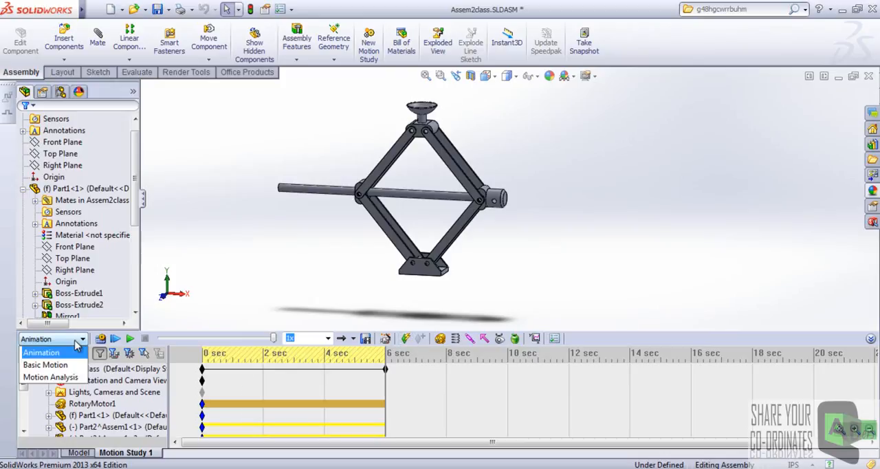
click(261, 283)
click(81, 339)
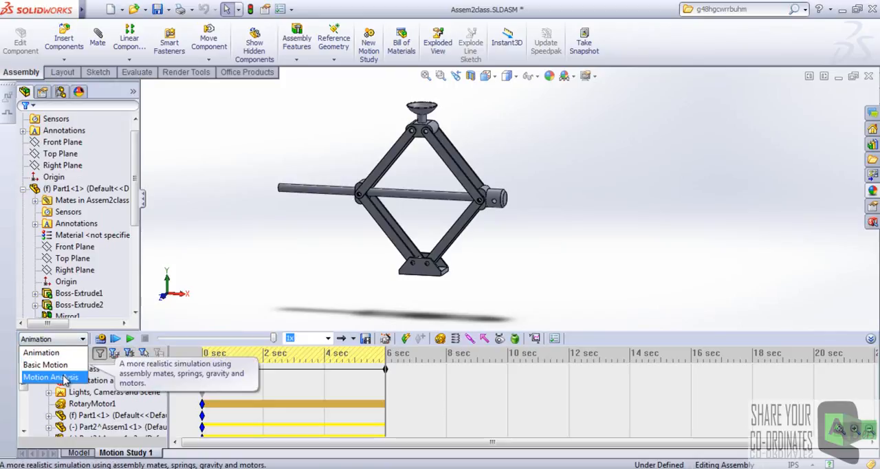
click(232, 263)
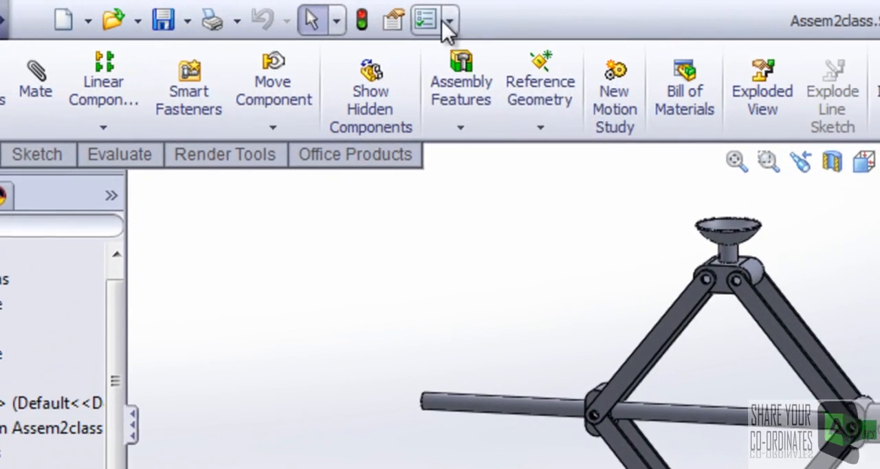
Disable the SolidWorks Motion add-in and check which motion study types remain available.
click(447, 20)
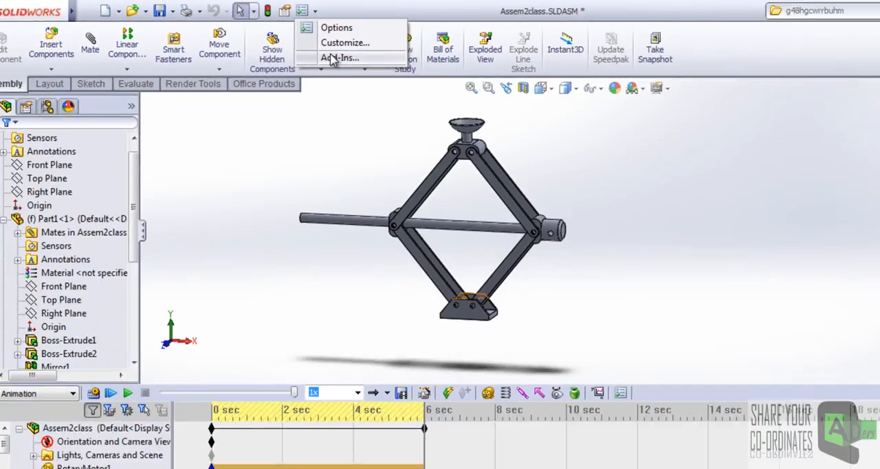
click(496, 107)
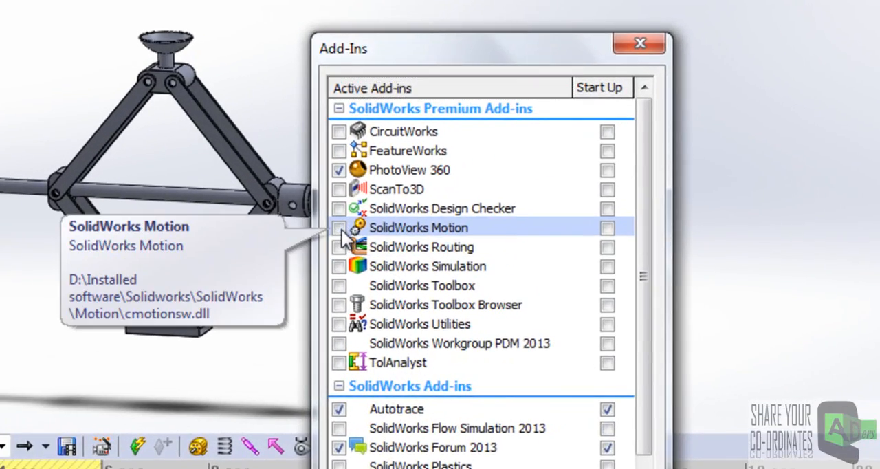
click(459, 179)
click(359, 227)
click(559, 395)
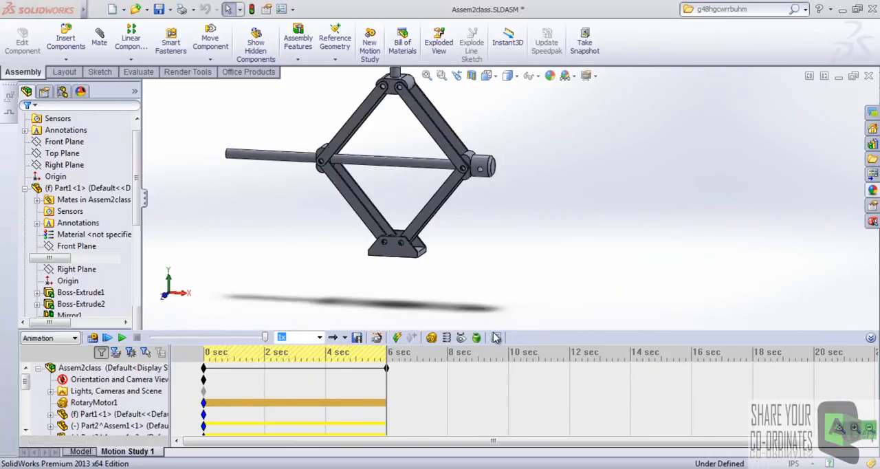
click(69, 337)
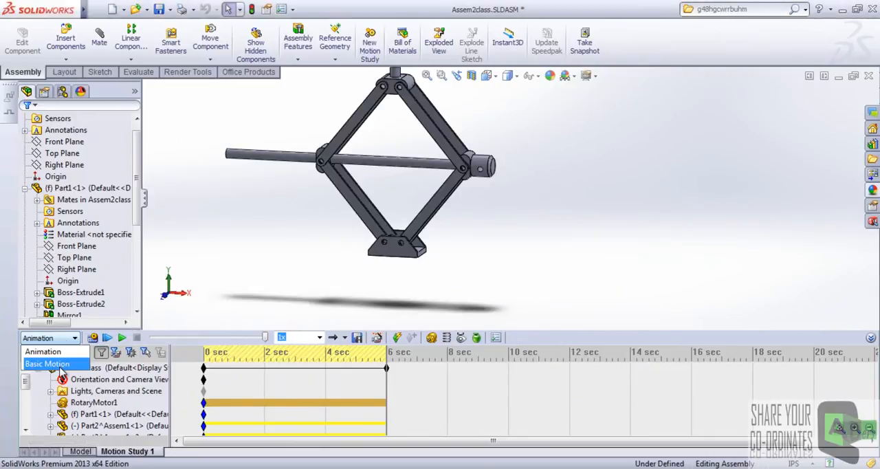
click(158, 314)
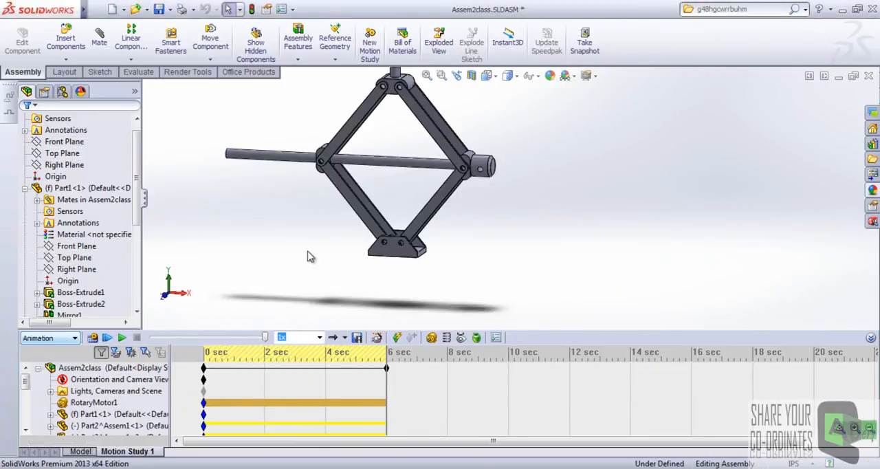
Re-enable the SolidWorks Motion add-in in the add-ins list.
click(295, 10)
click(309, 48)
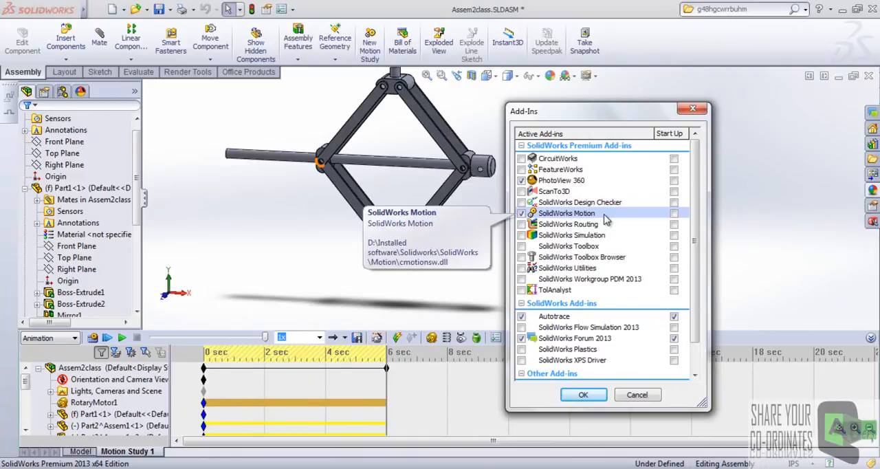
click(553, 191)
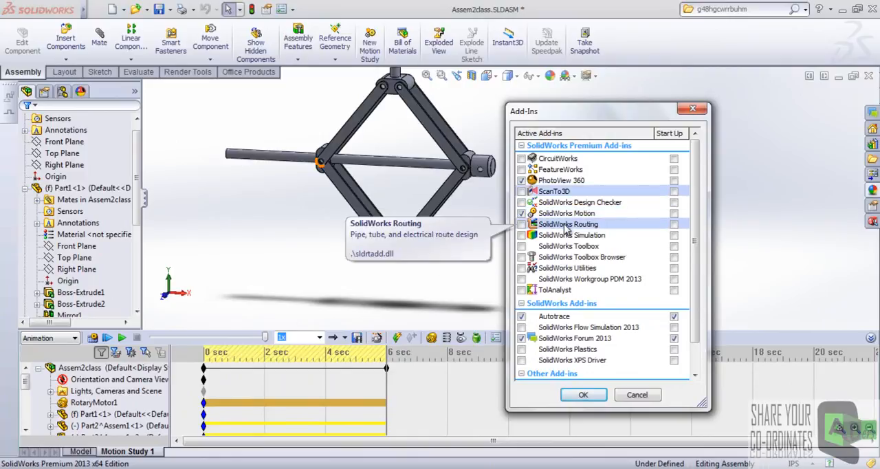
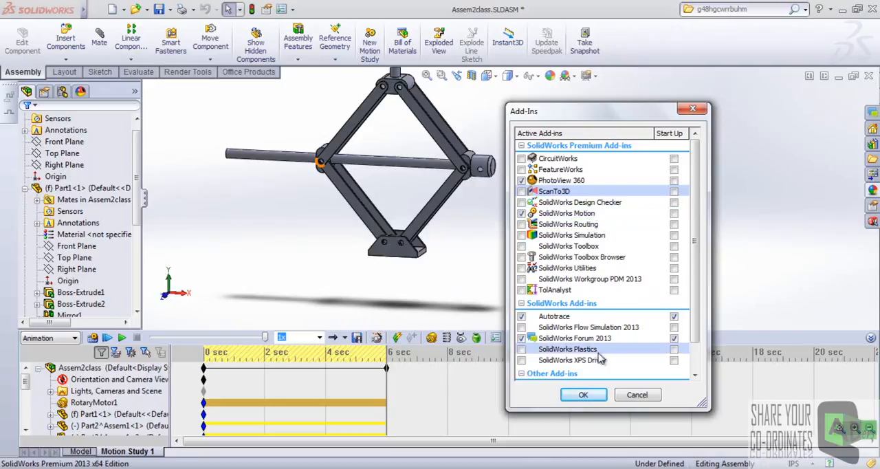
Apply the add-in selection with SolidWorks Motion enabled and return to the motion study.
click(584, 396)
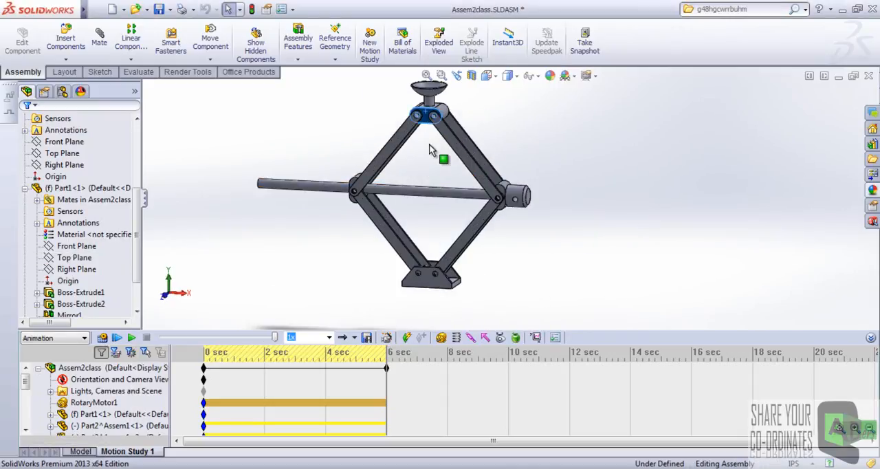
click(106, 369)
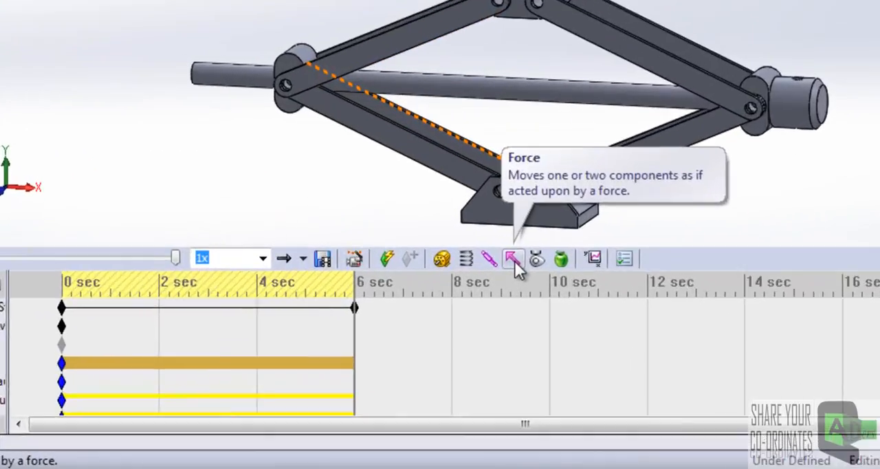
Define an action-only force on the cup's inner face, directed downward along the normal of the top bracket's upper face.
click(487, 340)
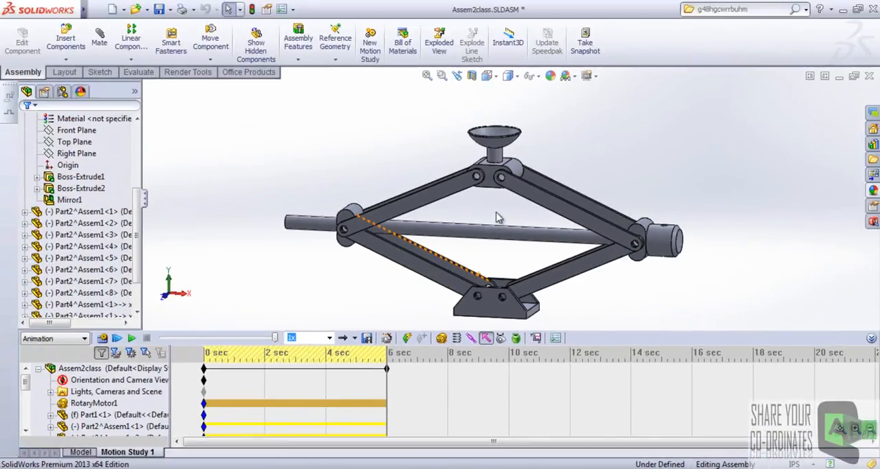
scroll(527, 158, down, 6)
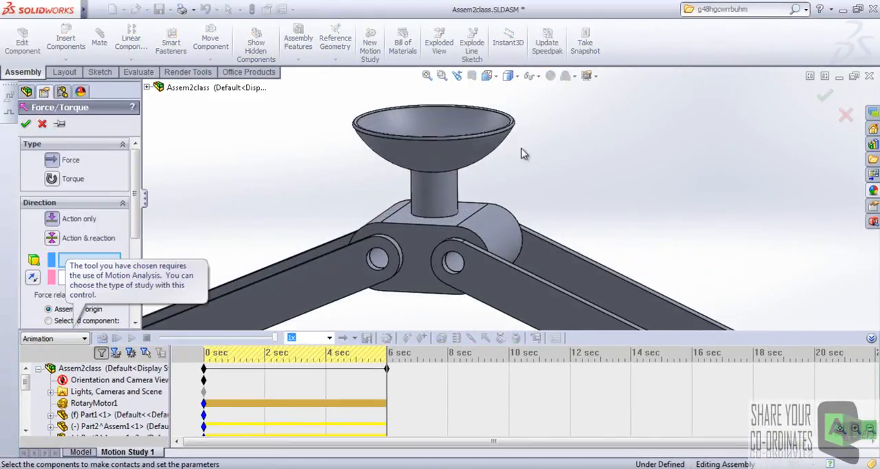
click(442, 123)
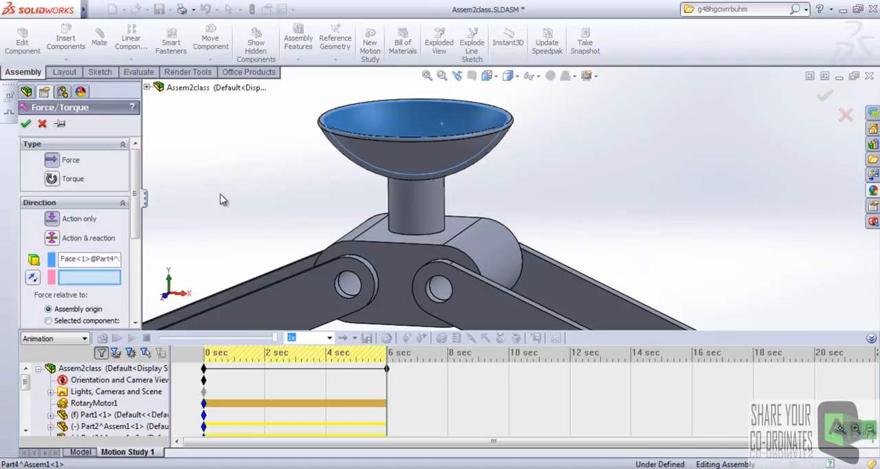
drag(136, 175, 139, 199)
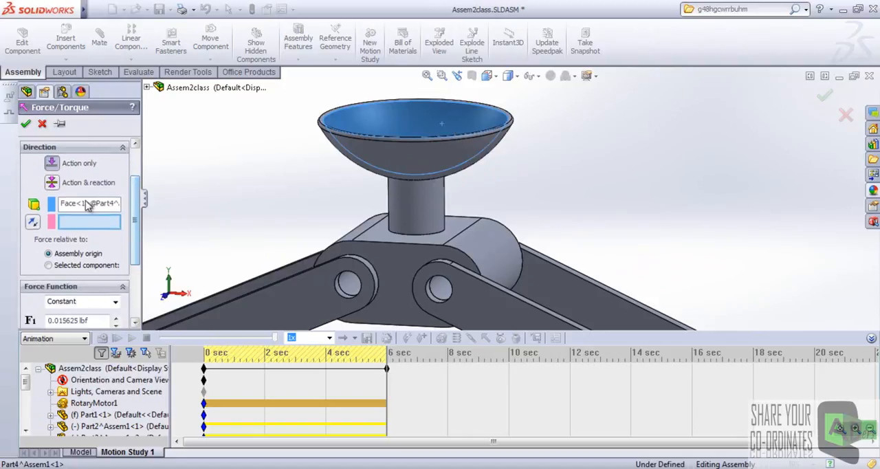
click(380, 225)
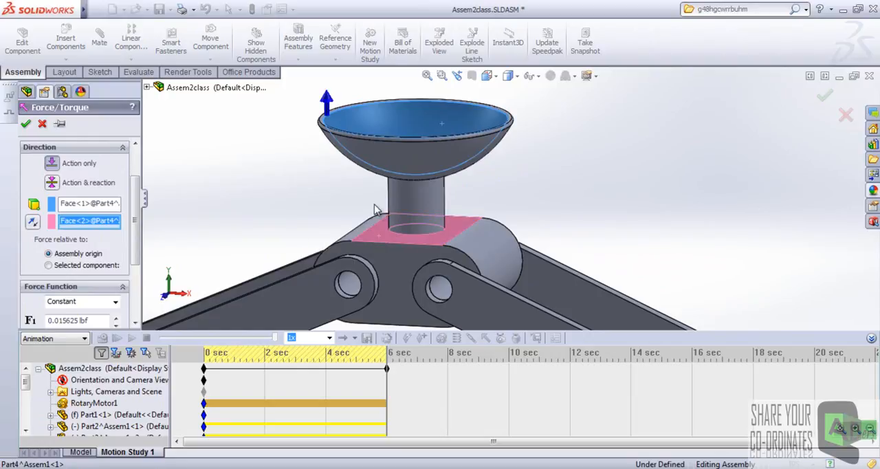
middle_drag(378, 212, 380, 148)
click(32, 221)
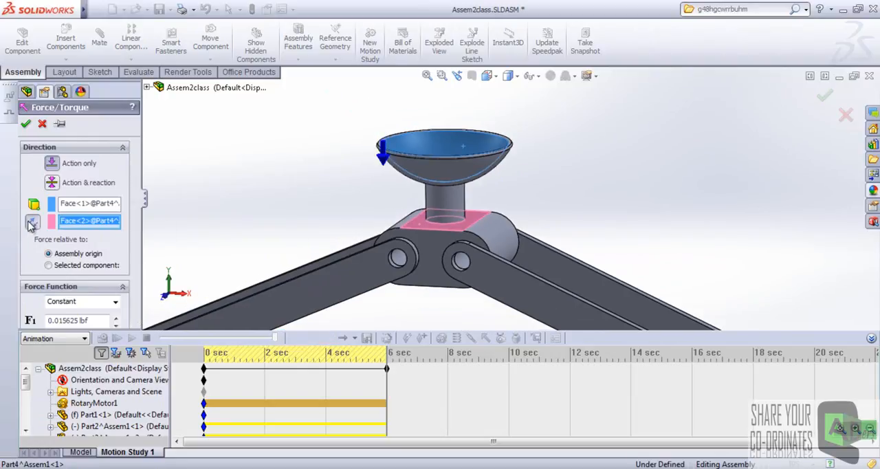
Set the cup's constant force to 100 and create it.
scroll(137, 268, down, 3)
double_click(96, 220)
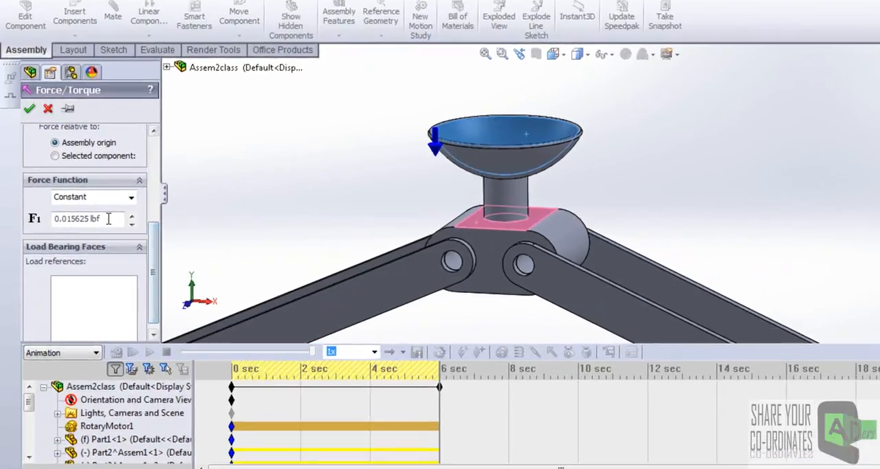
key(BackSpace)
key(BackSpace)
key(BackSpace)
key(BackSpace)
key(BackSpace)
key(BackSpace)
key(BackSpace)
key(BackSpace)
key(BackSpace)
key(BackSpace)
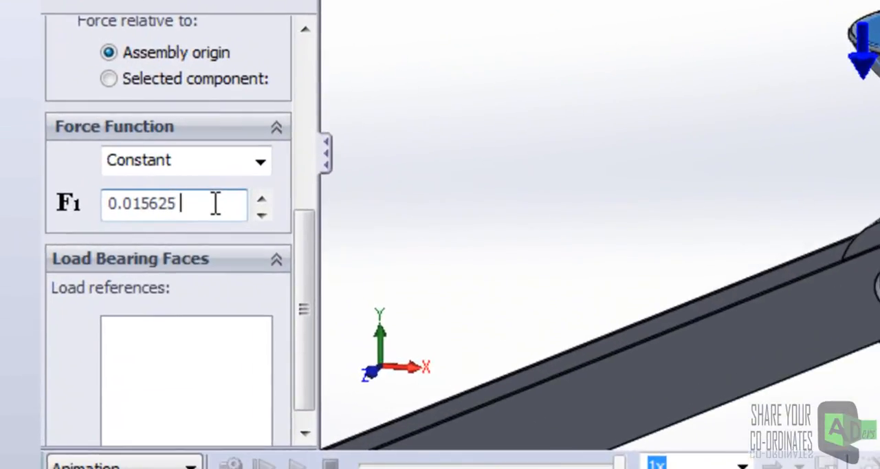
text(100 lbf)
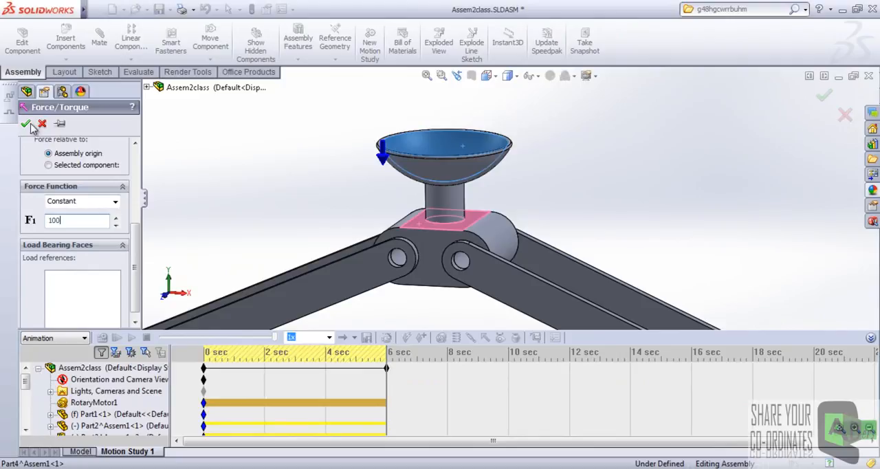
click(26, 124)
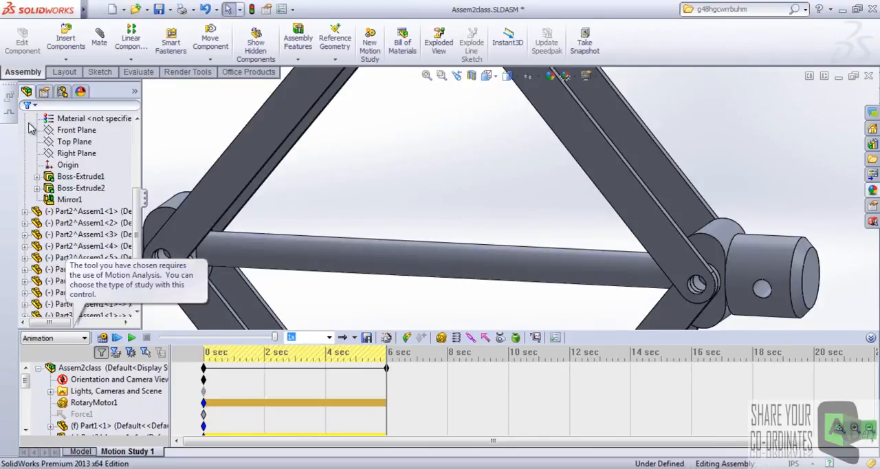
Add gravity to the scissor jack's motion study.
scroll(417, 197, up, 4)
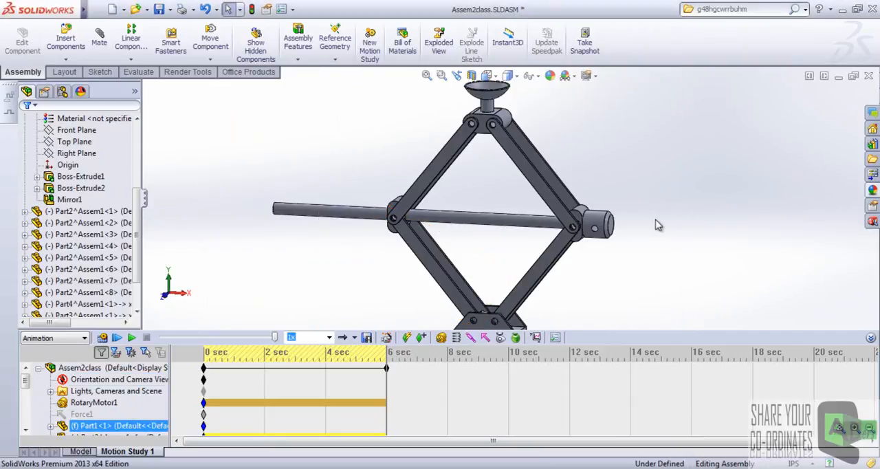
scroll(554, 180, up, 4)
scroll(554, 180, down, 4)
middle_drag(550, 178, 554, 198)
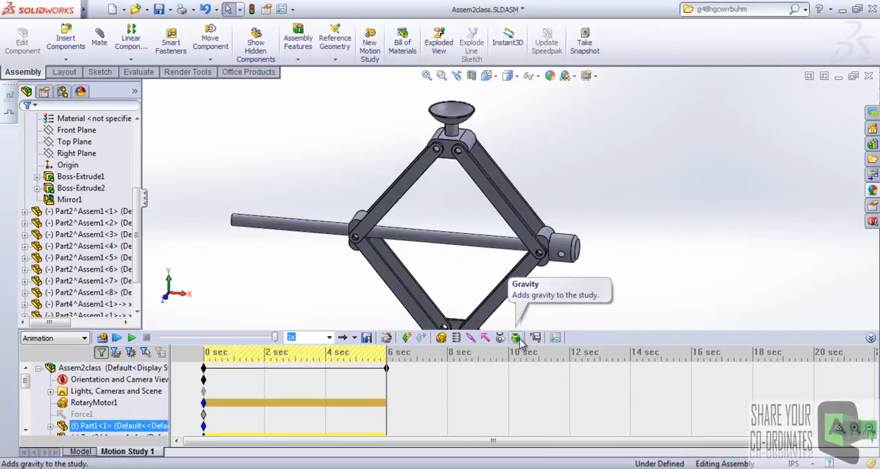
scroll(496, 228, up, 4)
scroll(496, 228, down, 2)
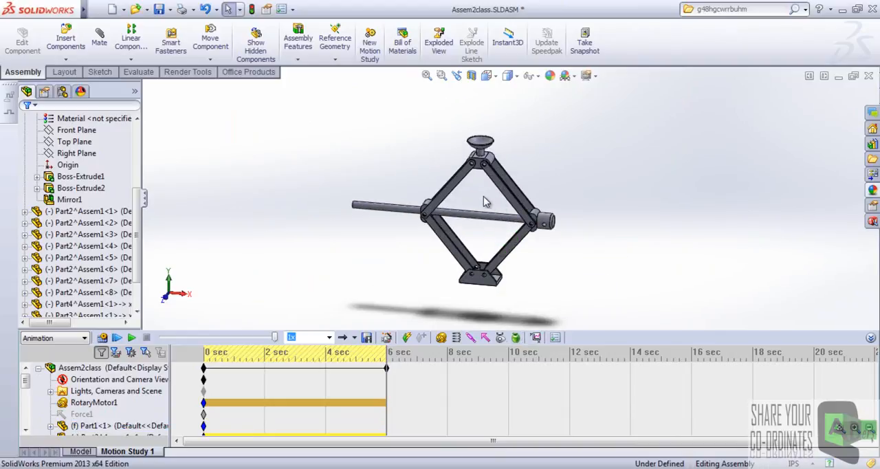
scroll(485, 200, down, 2)
scroll(484, 200, up, 2)
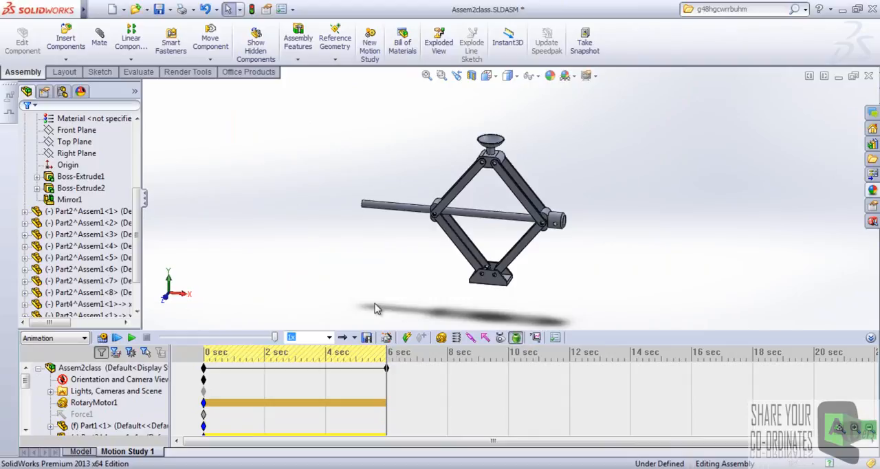
click(517, 338)
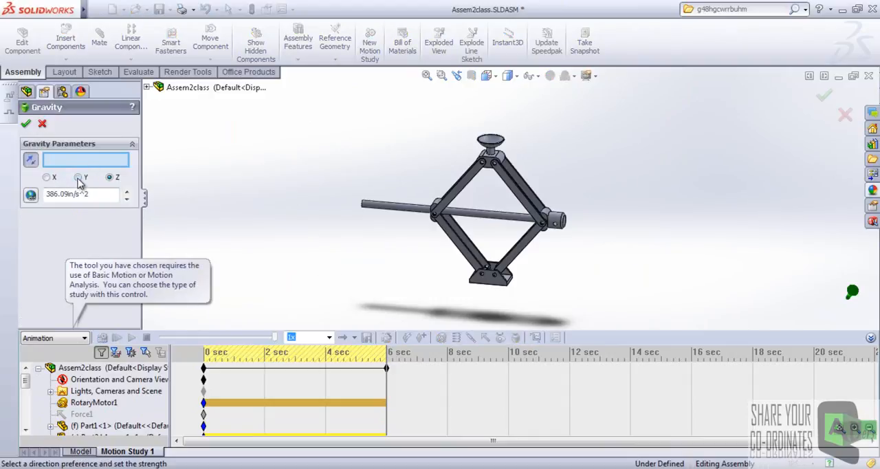
click(27, 121)
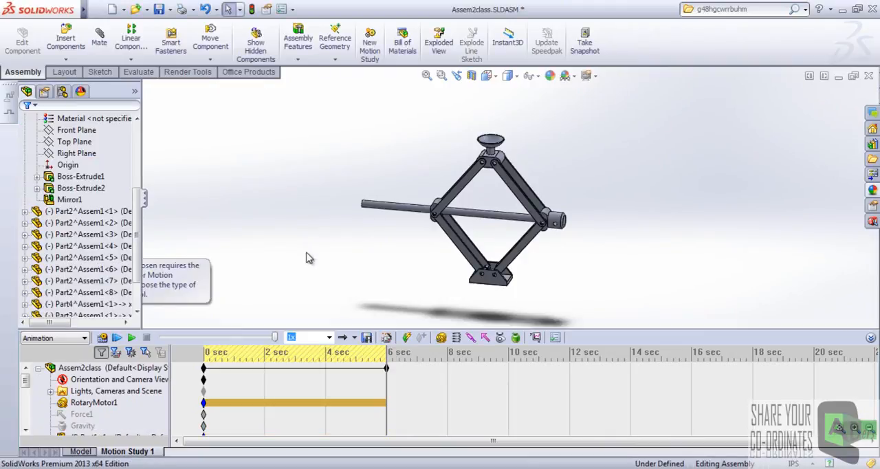
Change the study type to Motion Analysis and enlarge the timeline area to show more study elements.
scroll(533, 223, down, 2)
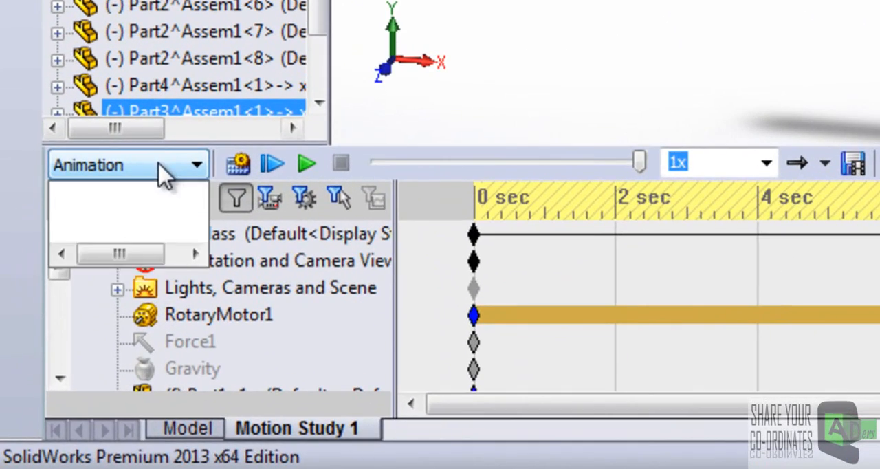
click(67, 338)
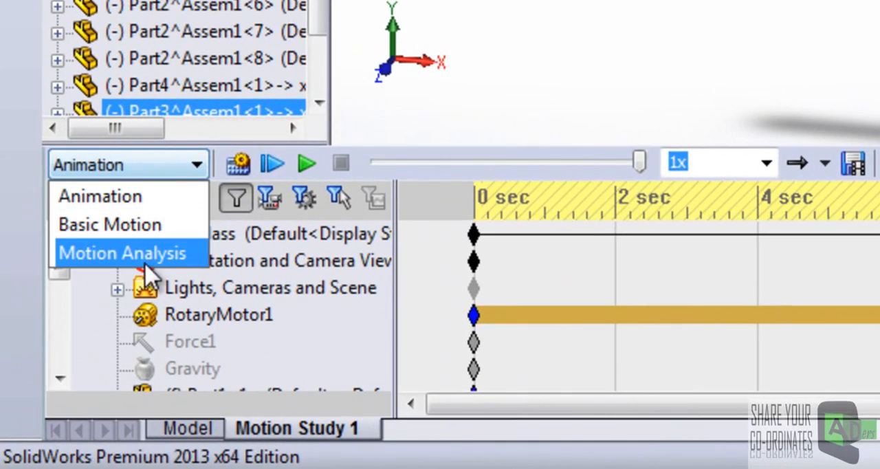
click(147, 256)
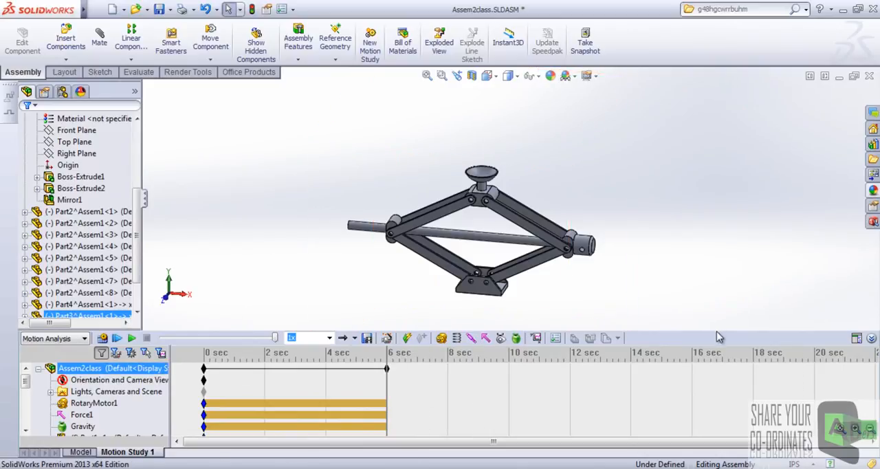
drag(719, 331, 719, 305)
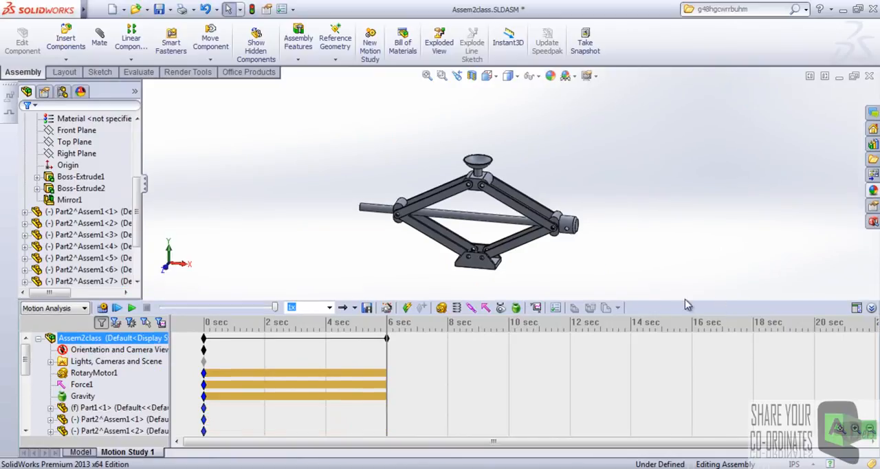
Review the rotary motor, force and gravity entries in the motion study tree.
click(84, 385)
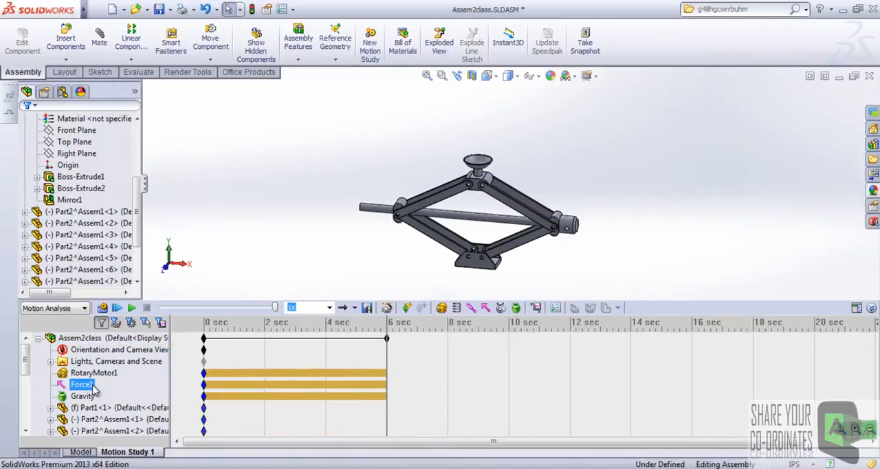
click(94, 375)
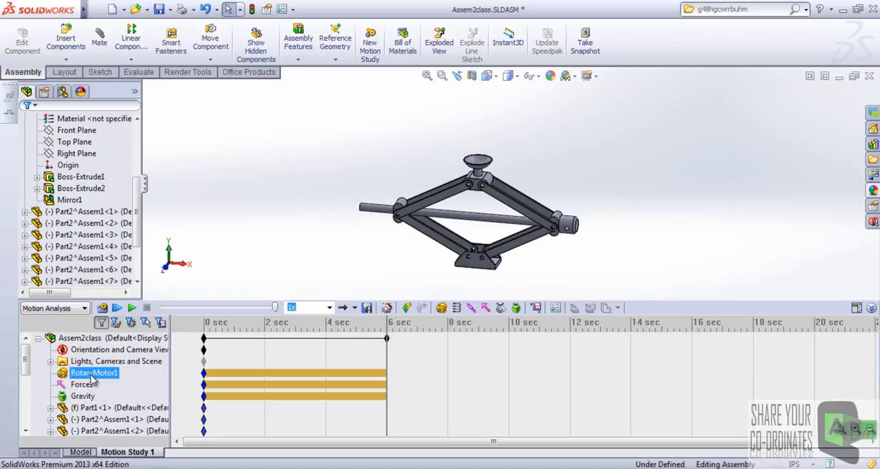
click(88, 387)
click(83, 396)
click(77, 385)
click(226, 377)
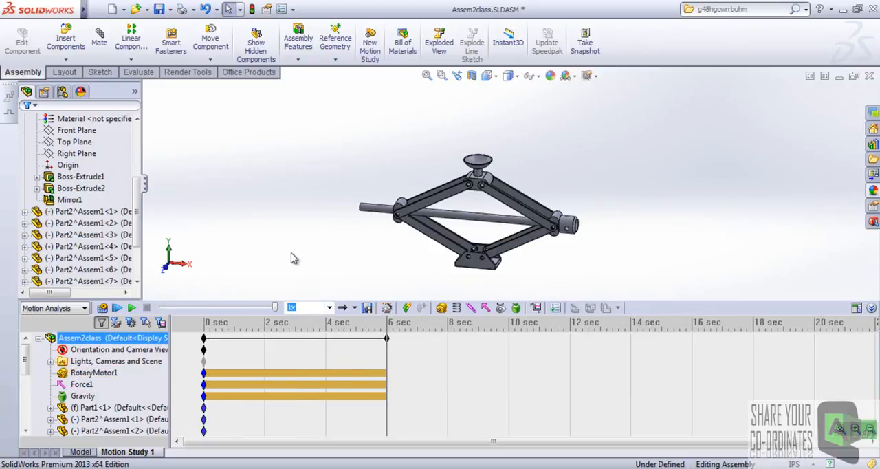
Examine the jack's cup, arms, base and screw from several angles in the Motion Analysis study.
mouse_move(139, 197)
mouse_down()
mouse_move(139, 209)
mouse_move(139, 194)
mouse_up()
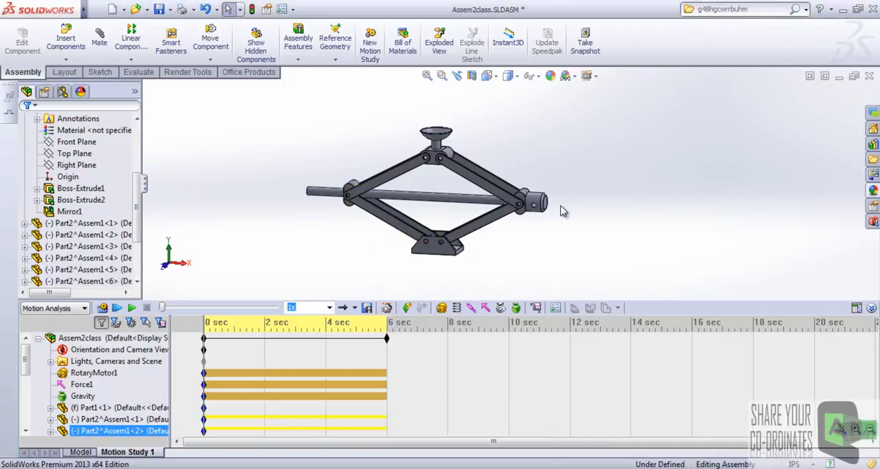
scroll(521, 196, up, 2)
scroll(521, 195, down, 3)
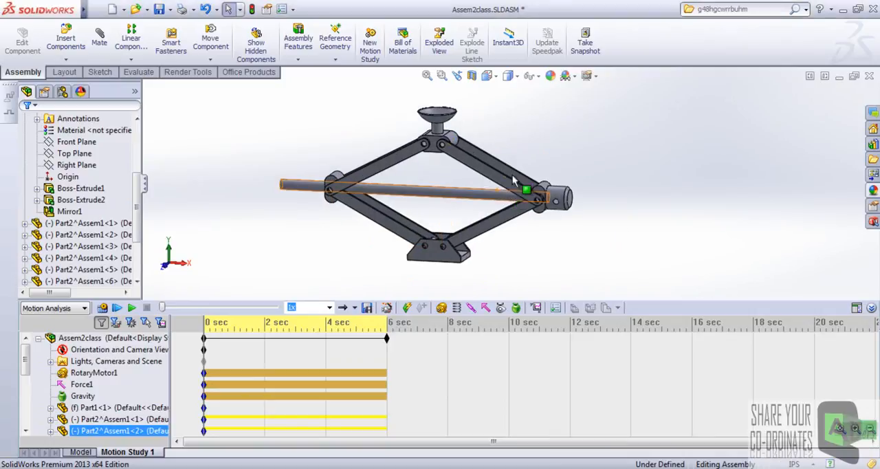
middle_drag(575, 174, 564, 198)
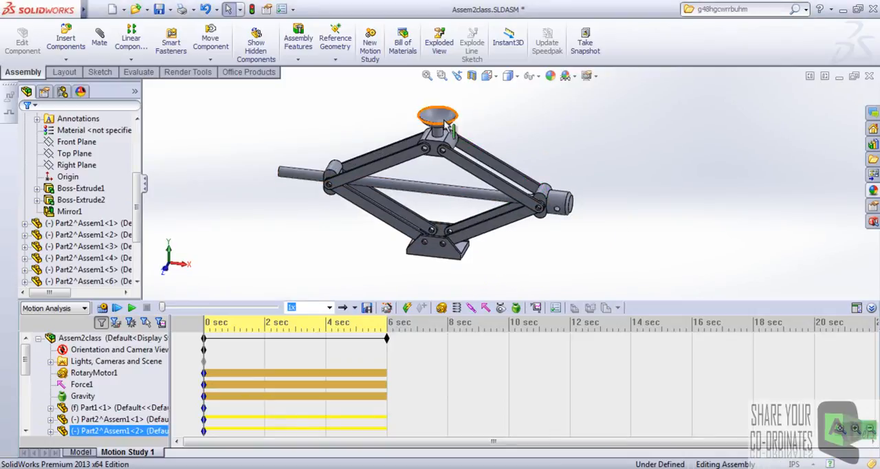
click(342, 263)
scroll(573, 193, down, 2)
scroll(566, 222, up, 1)
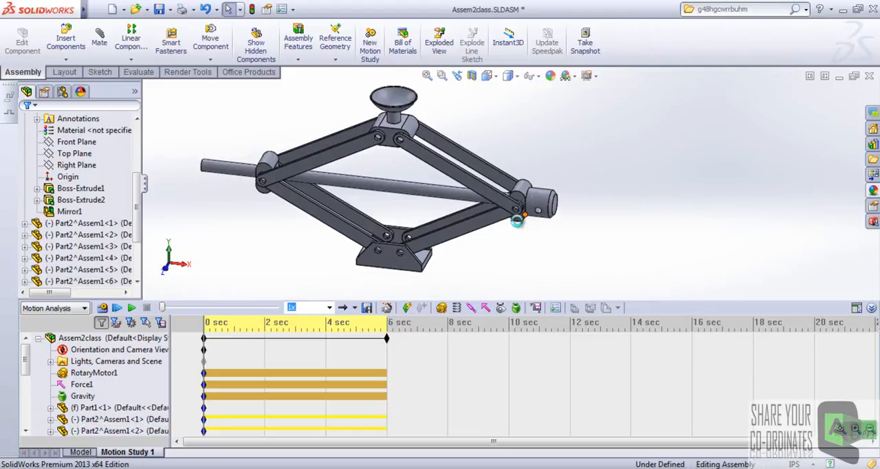
middle_drag(521, 191, 499, 248)
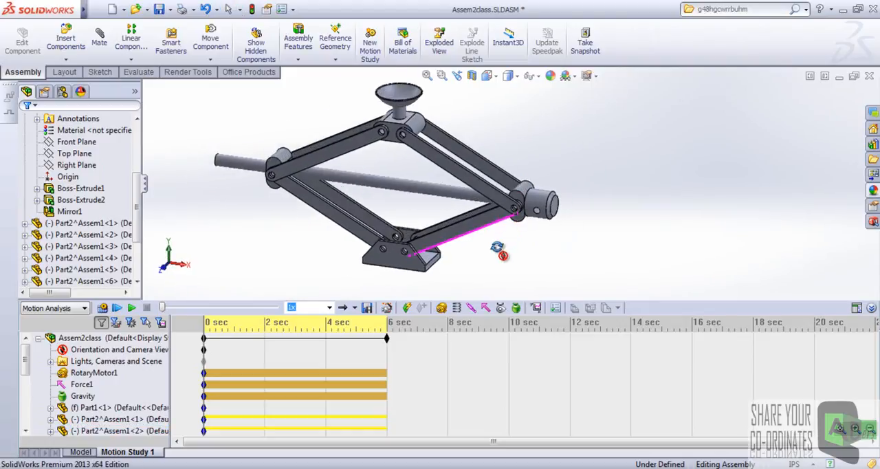
scroll(499, 150, up, 2)
scroll(481, 168, down, 4)
scroll(450, 158, up, 2)
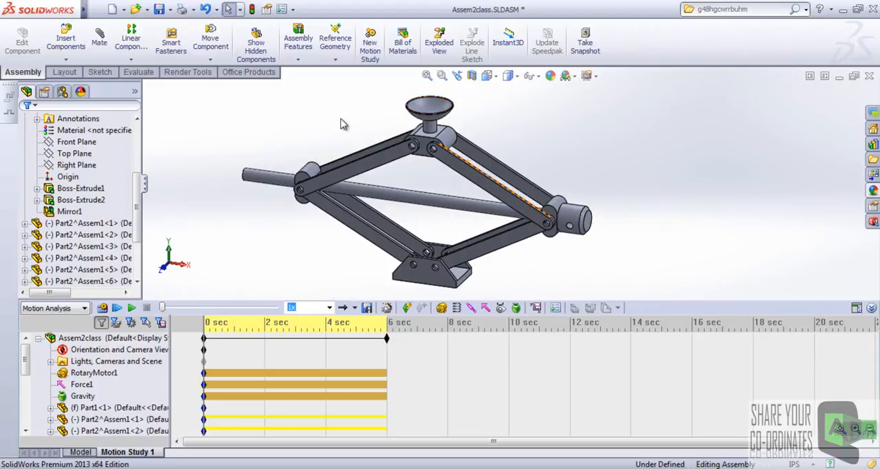
scroll(343, 125, up, 2)
scroll(467, 159, down, 2)
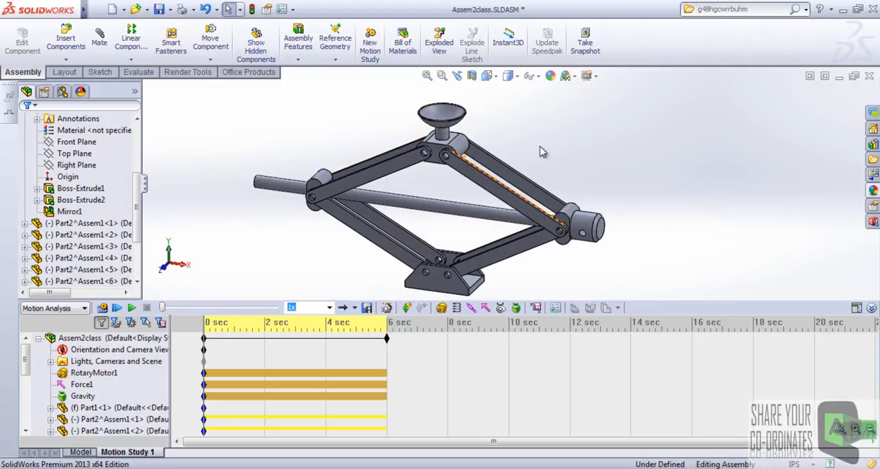
middle_drag(541, 150, 540, 140)
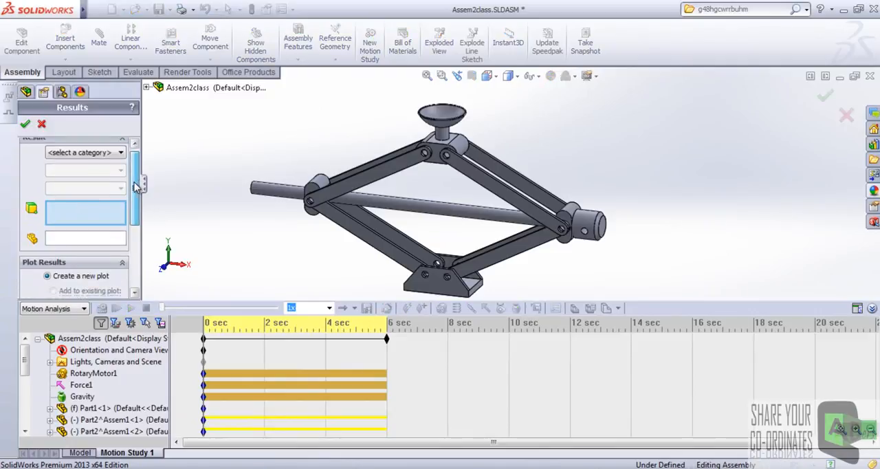
Define a result plot for Forces, Motor Torque, using the Magnitude component.
click(97, 161)
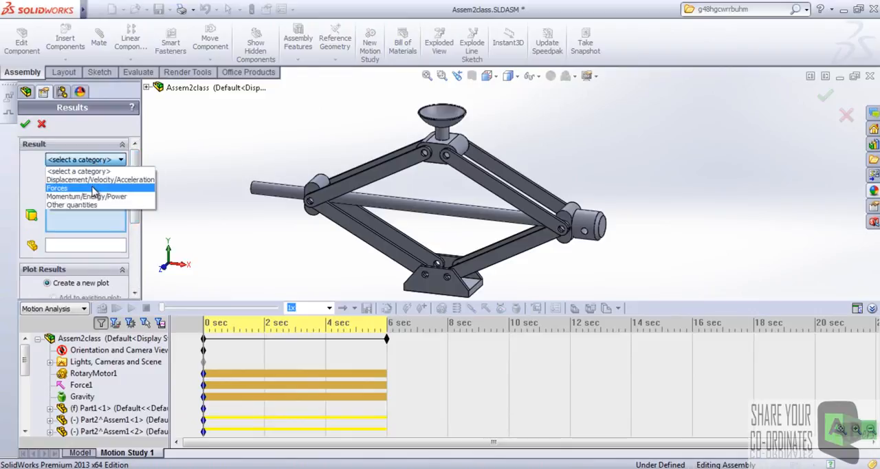
click(92, 188)
click(109, 178)
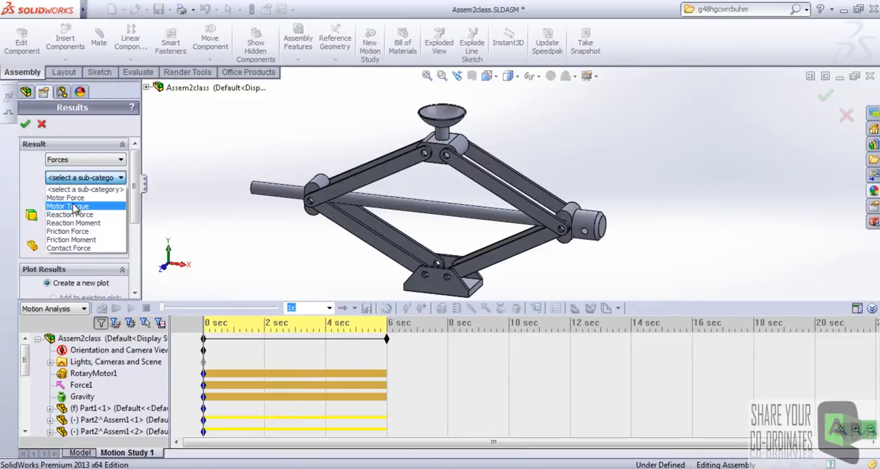
click(83, 206)
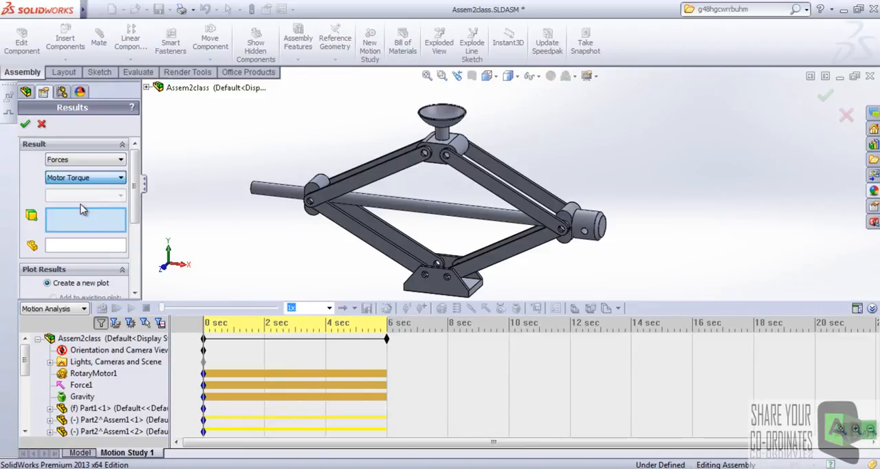
scroll(134, 192, down, 2)
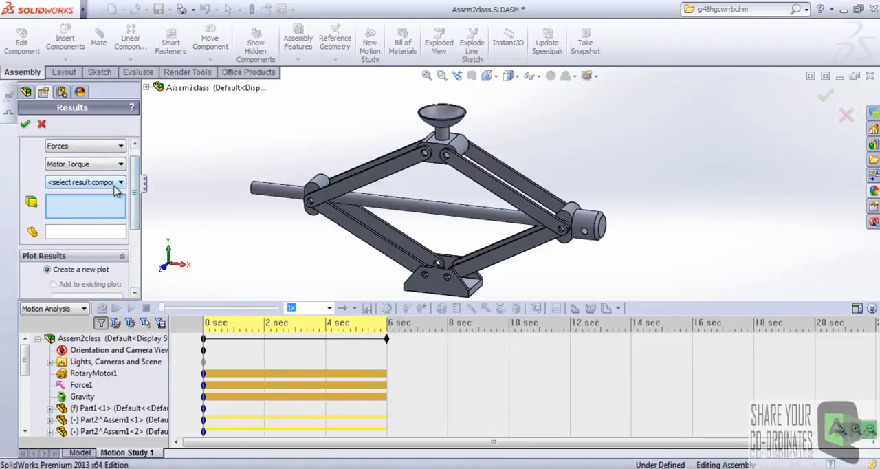
click(119, 182)
click(67, 227)
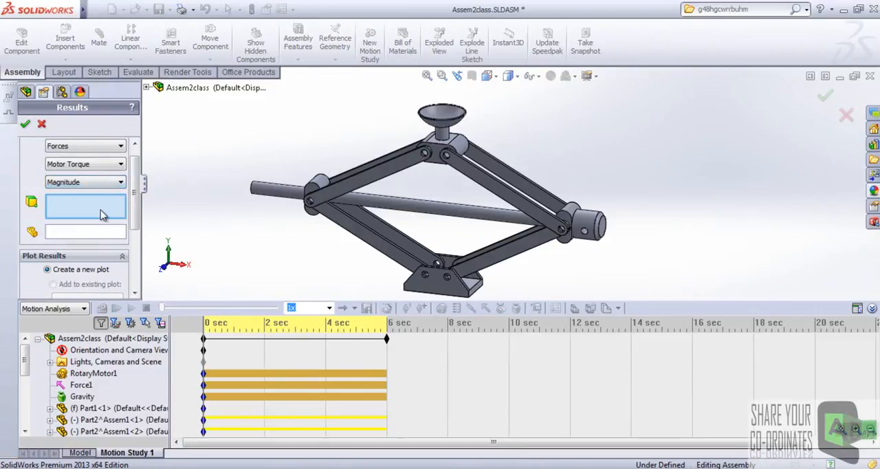
Assign the rotary motor to the torque result and create a new plot against Time.
click(93, 373)
scroll(138, 230, down, 3)
drag(138, 230, 135, 265)
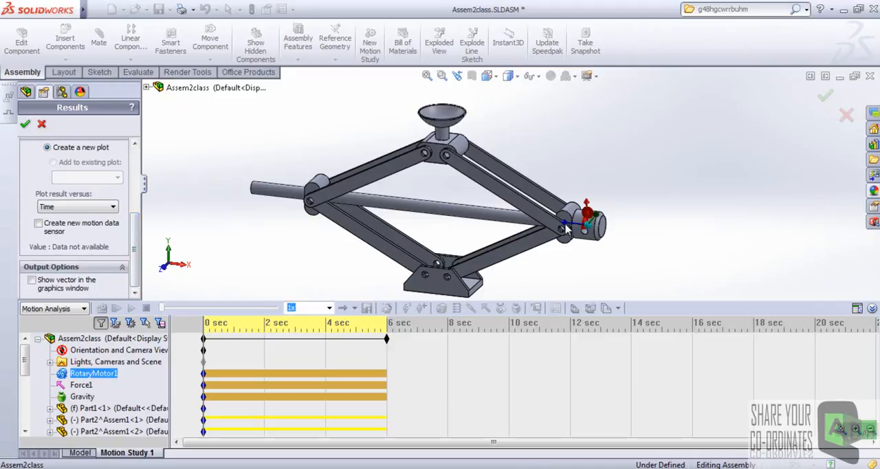
scroll(126, 237, up, 5)
scroll(120, 231, down, 5)
click(110, 207)
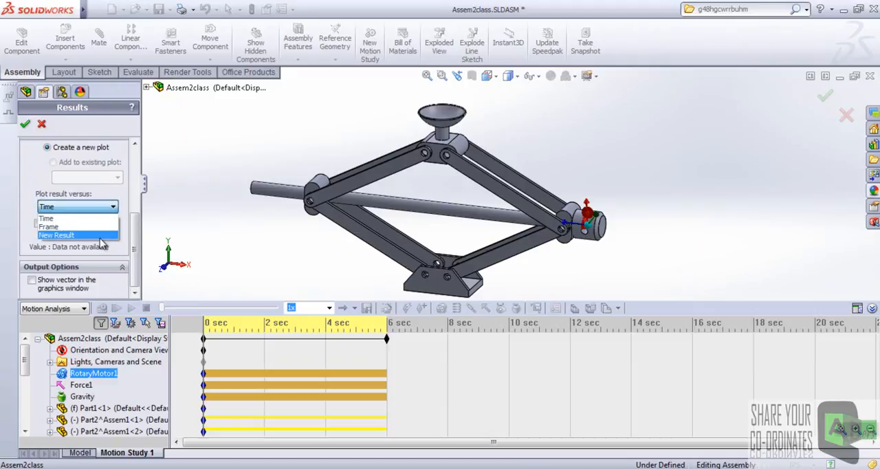
click(100, 217)
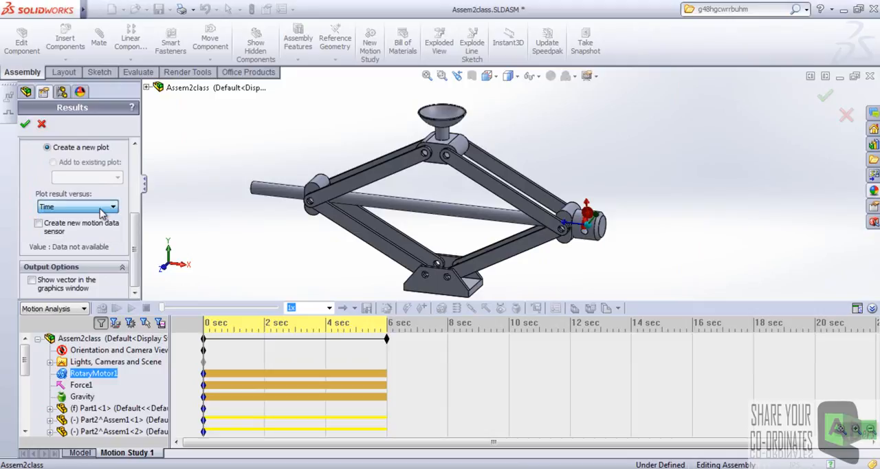
click(24, 124)
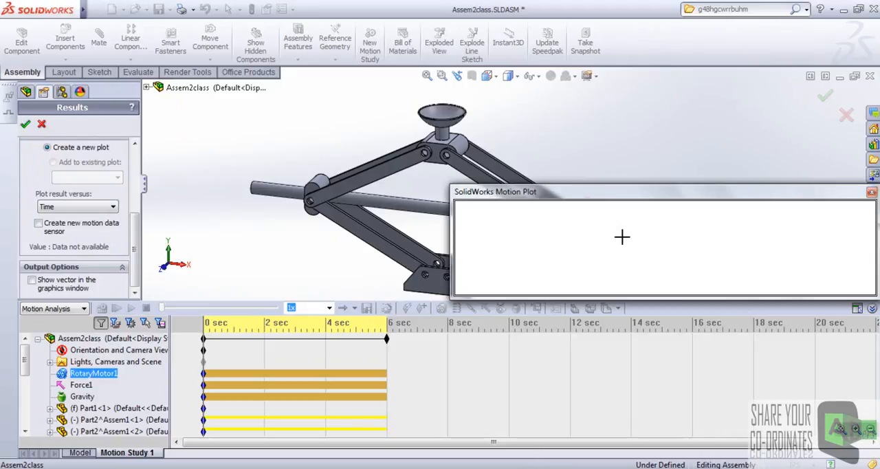
Reposition and enlarge the motor torque plot, and show its entry in the study's Results folder.
drag(677, 182, 672, 73)
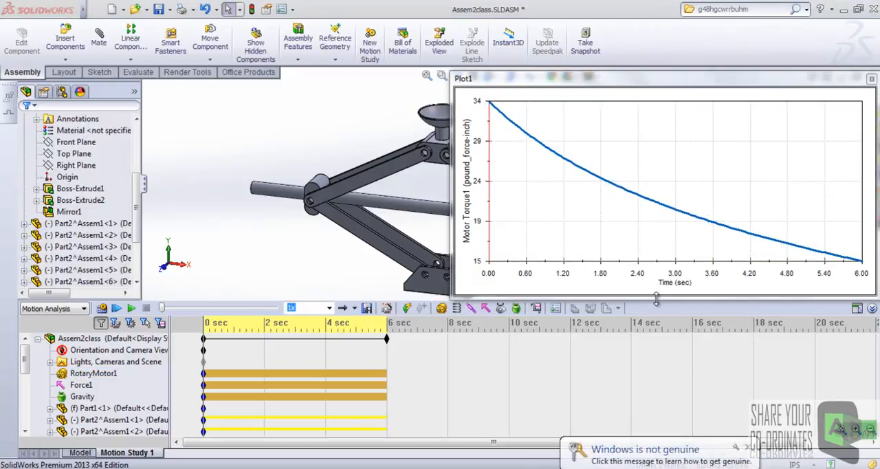
drag(656, 299, 656, 332)
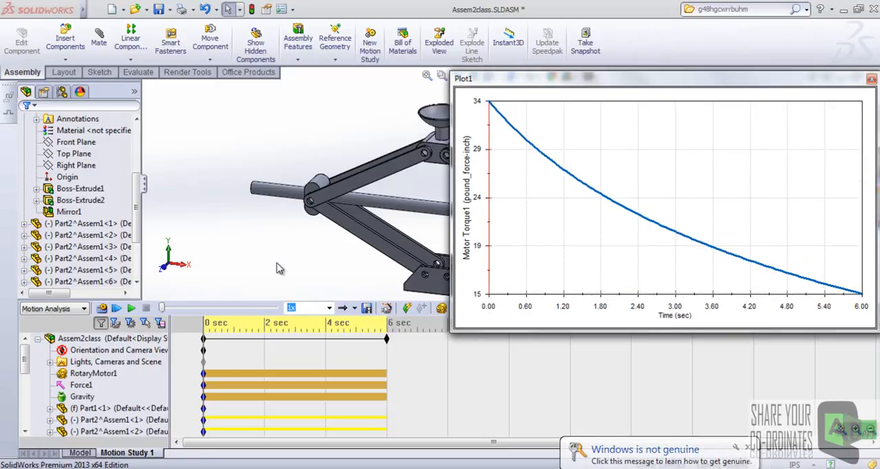
click(161, 324)
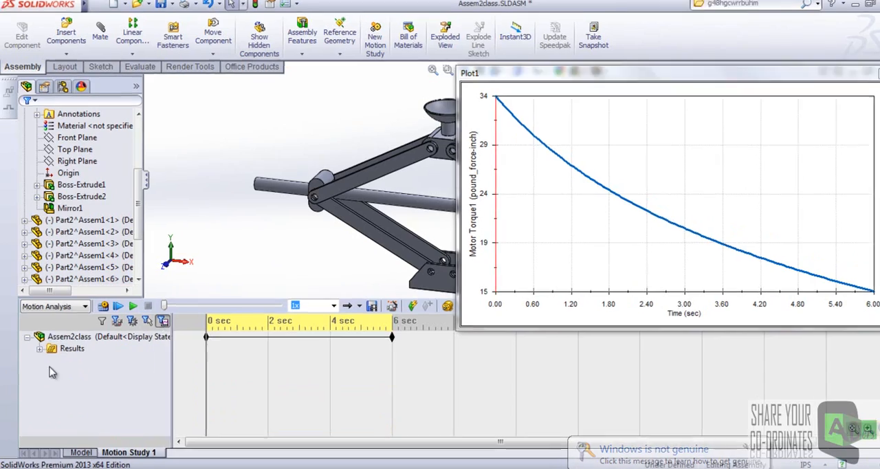
click(39, 350)
click(87, 362)
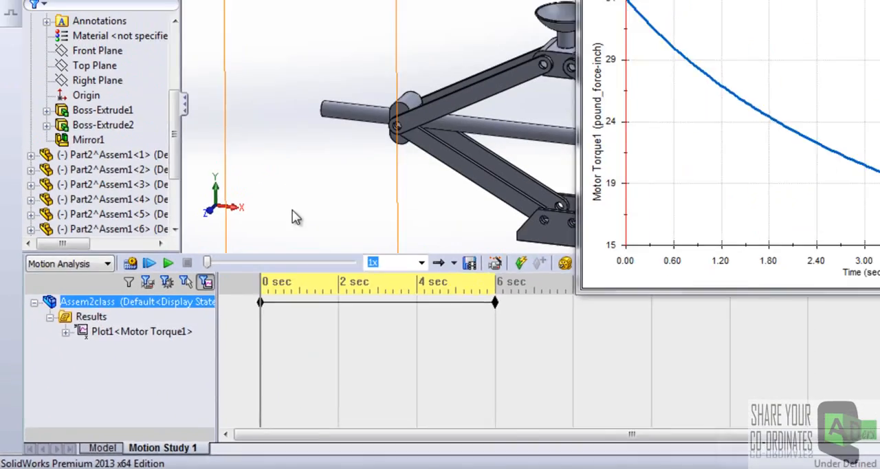
Close the motor torque plot and restore the unfiltered motion study tree.
click(870, 81)
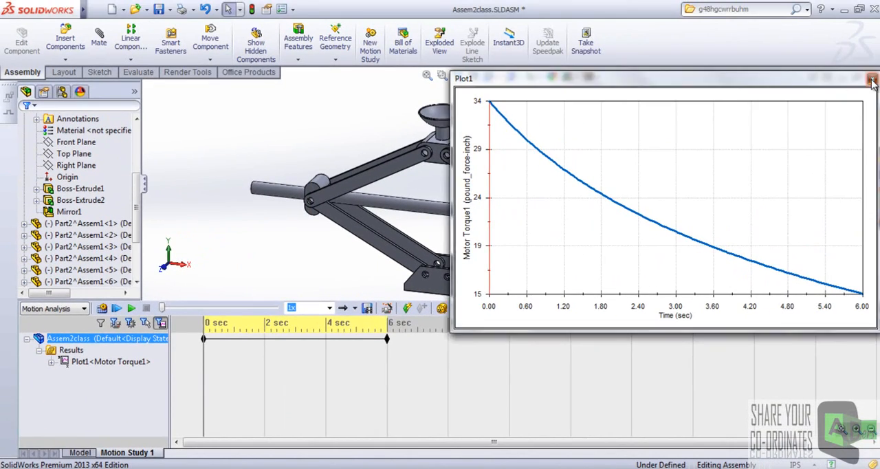
click(101, 323)
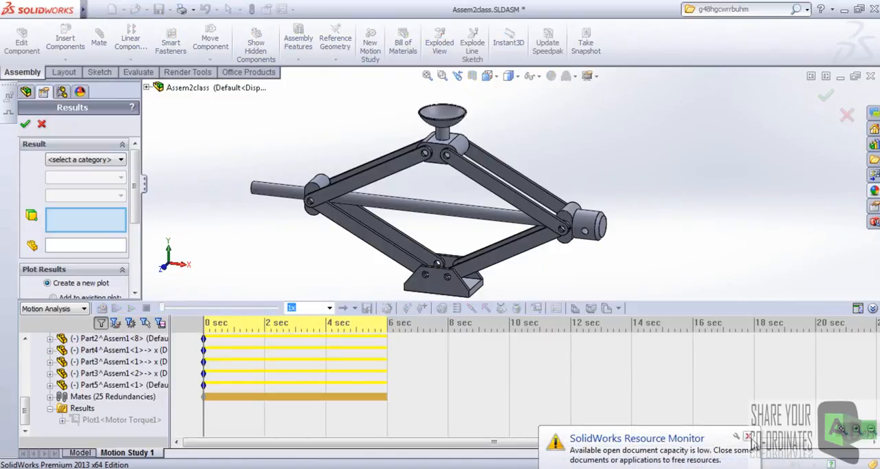
click(749, 437)
Define a new displacement result as Linear Displacement with the Y Component.
middle_drag(311, 182, 321, 211)
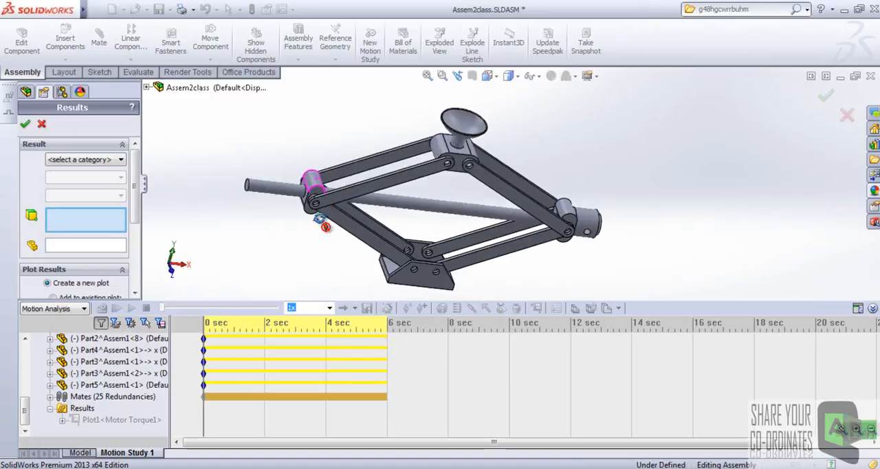
scroll(476, 172, down, 5)
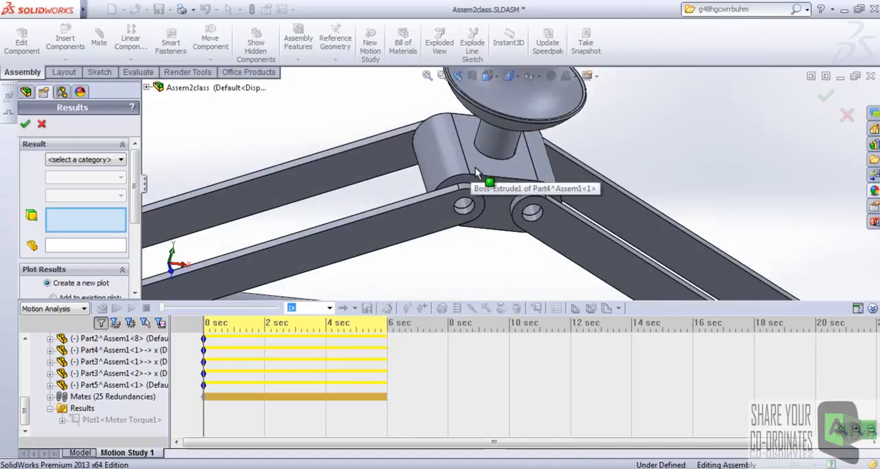
scroll(443, 178, up, 5)
scroll(378, 229, down, 8)
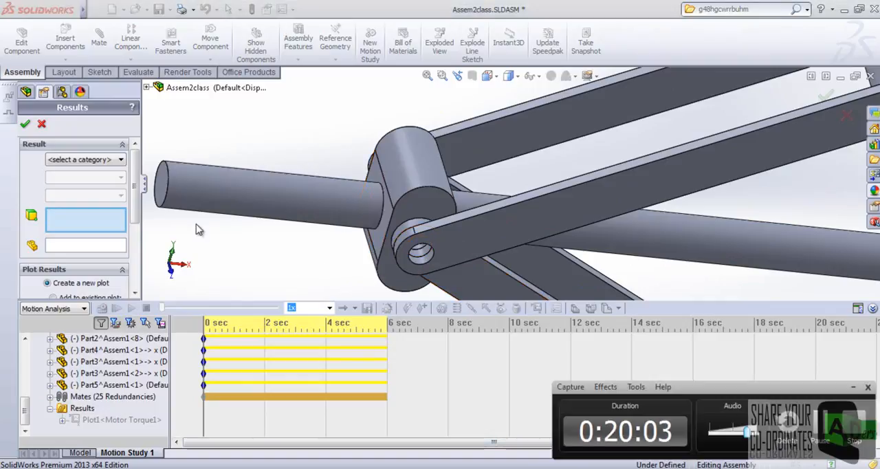
click(110, 159)
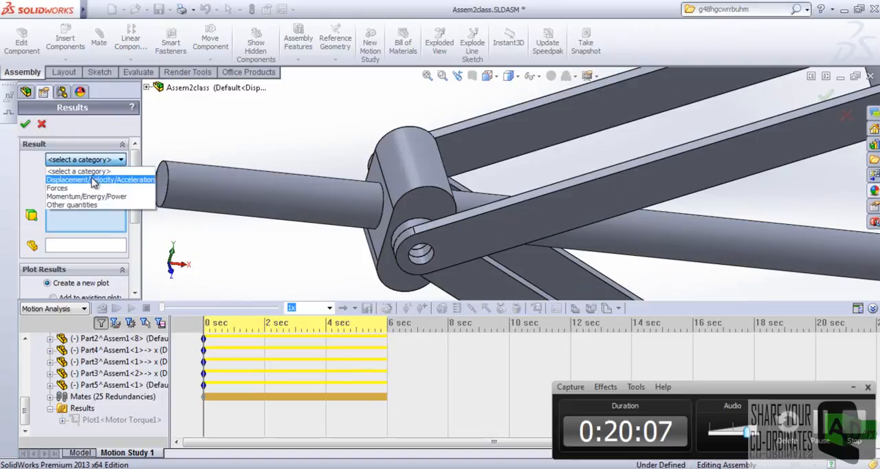
click(94, 180)
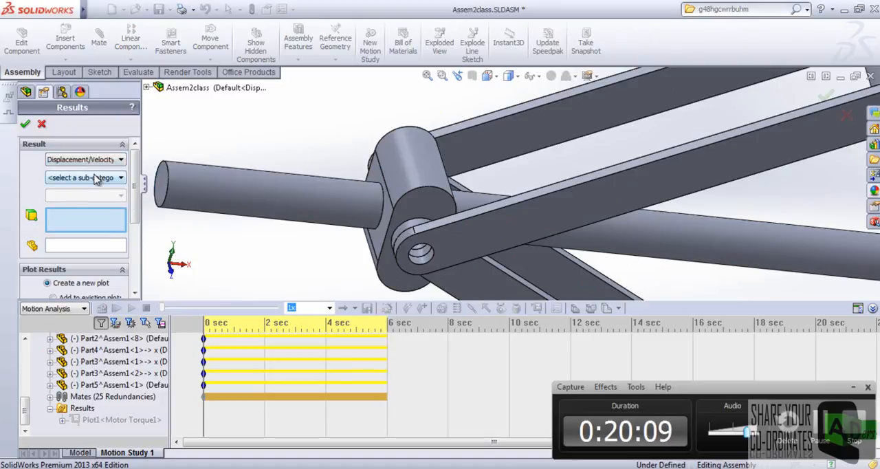
click(101, 177)
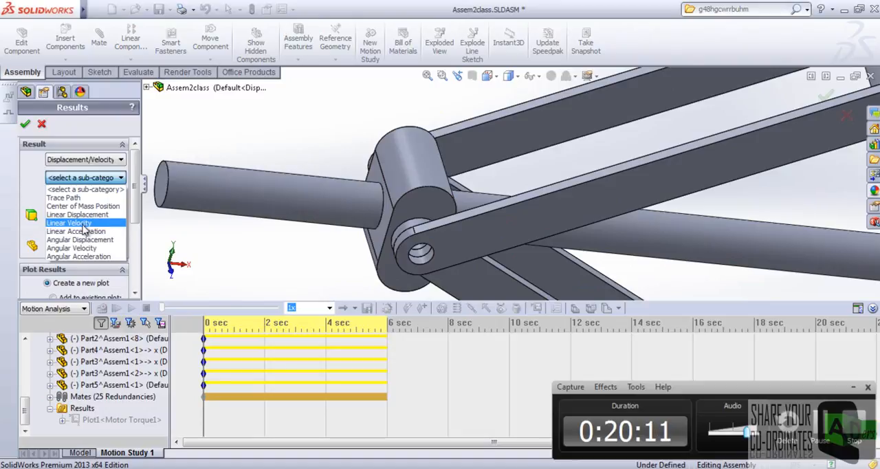
click(79, 215)
click(112, 177)
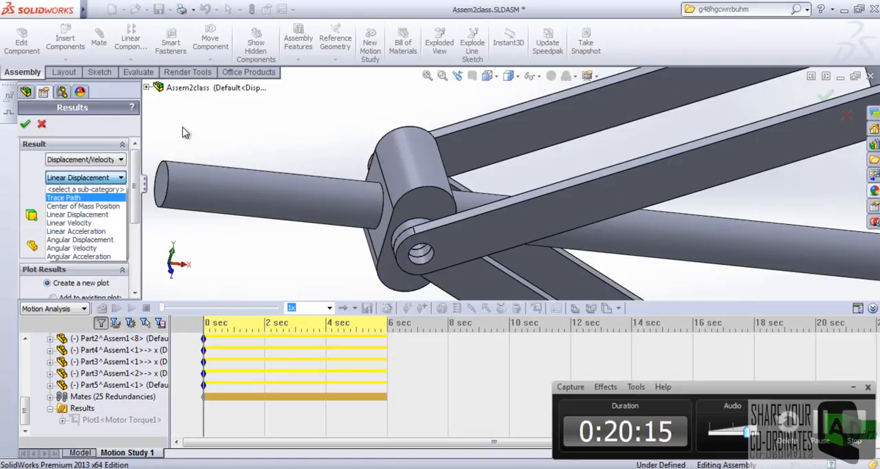
click(125, 180)
click(114, 197)
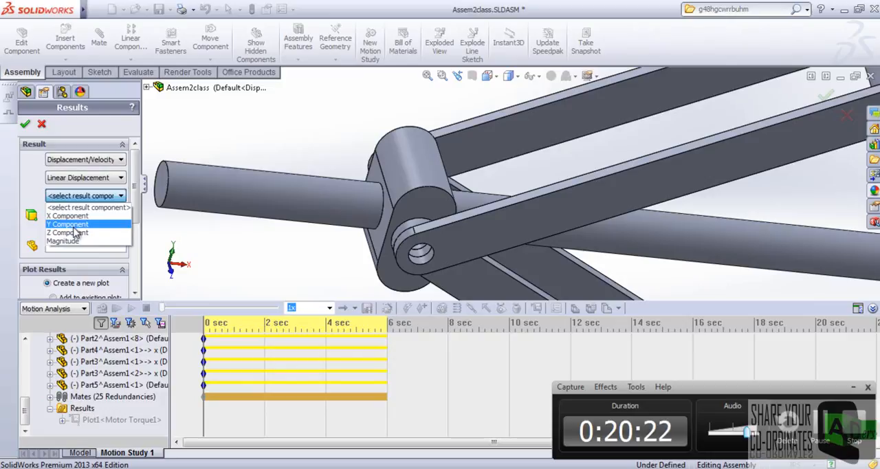
click(74, 227)
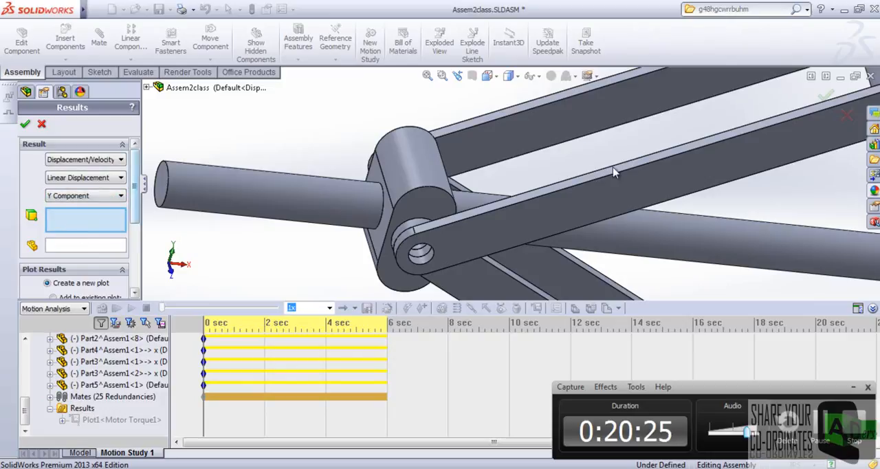
Select the flat upper face of the block beneath the cup for the Y displacement result.
scroll(614, 171, up, 8)
mouse_move(633, 165)
middle_down()
mouse_move(629, 111)
mouse_move(593, 129)
mouse_move(626, 157)
mouse_move(627, 172)
middle_up()
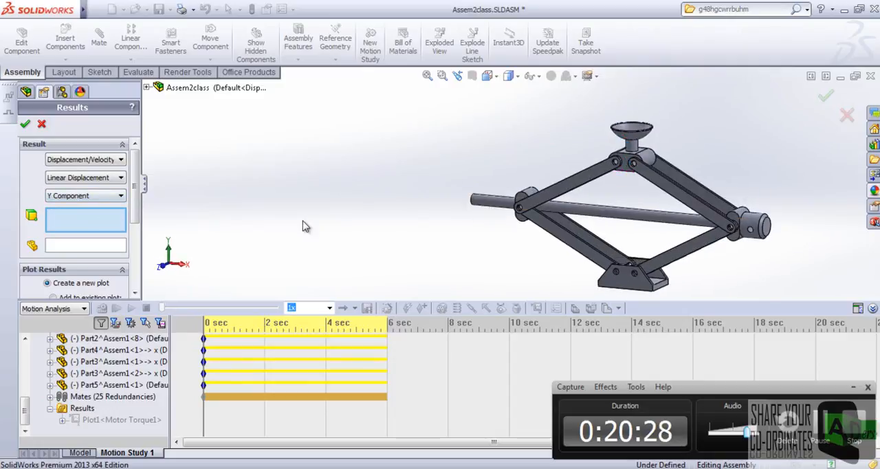
scroll(633, 152, down, 10)
click(609, 151)
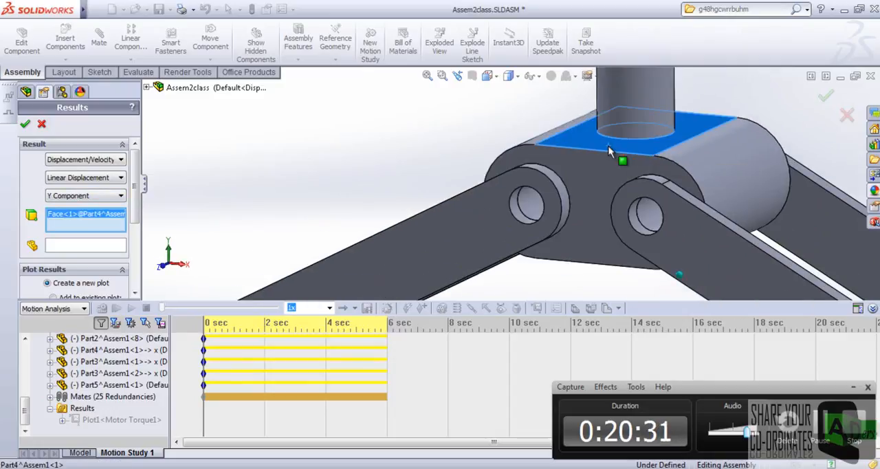
scroll(609, 152, up, 10)
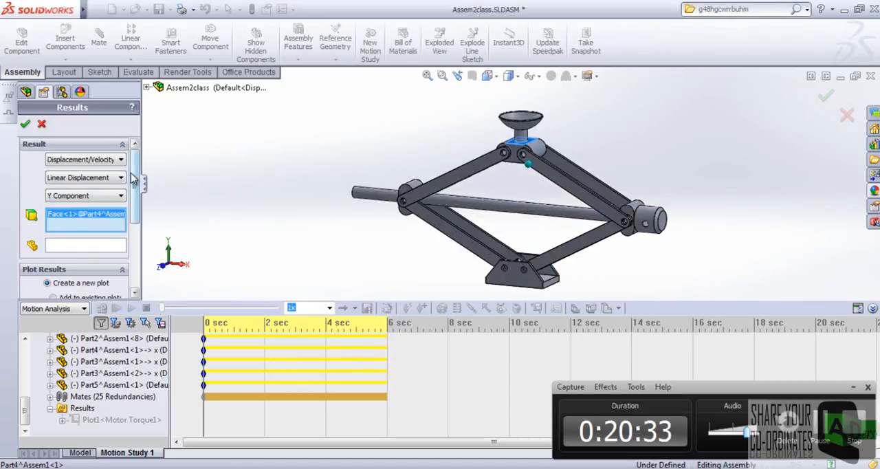
Plot the Y displacement versus a new result defined as Linear Displacement with the X Component.
scroll(132, 178, down, 5)
click(71, 217)
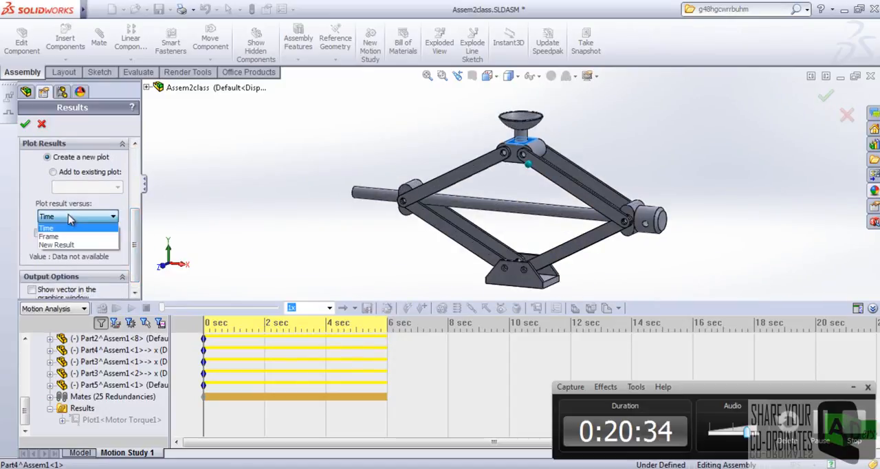
click(56, 245)
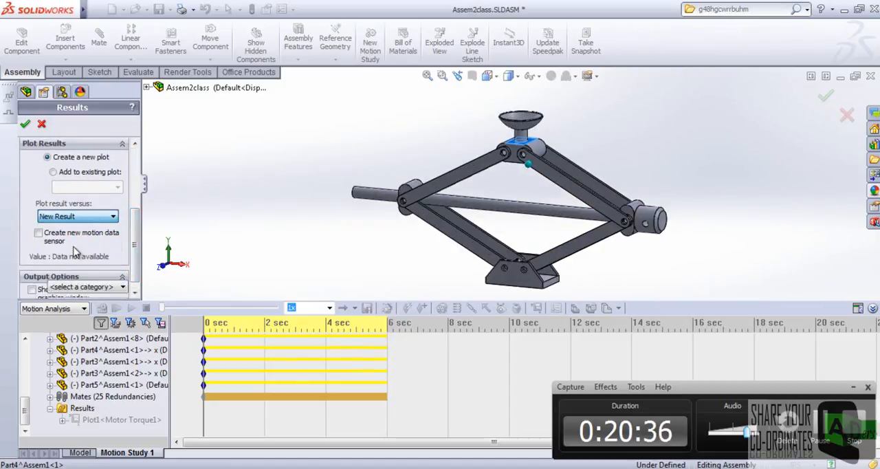
scroll(136, 216, down, 3)
click(116, 207)
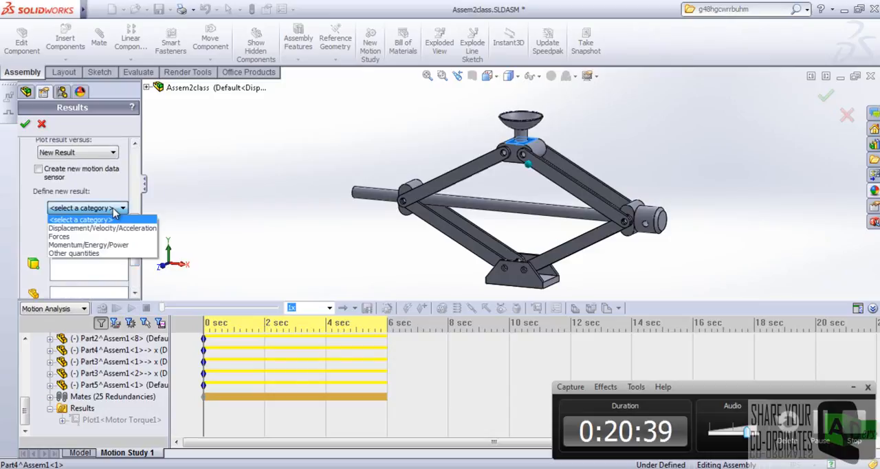
click(103, 227)
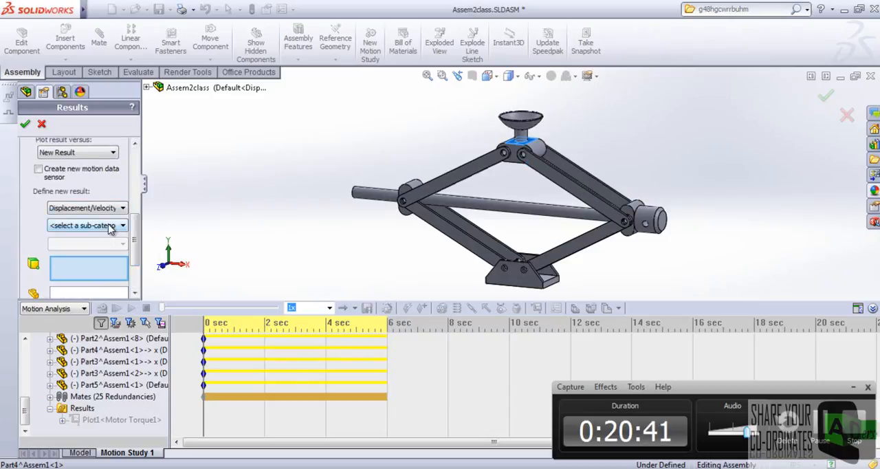
click(106, 226)
click(93, 254)
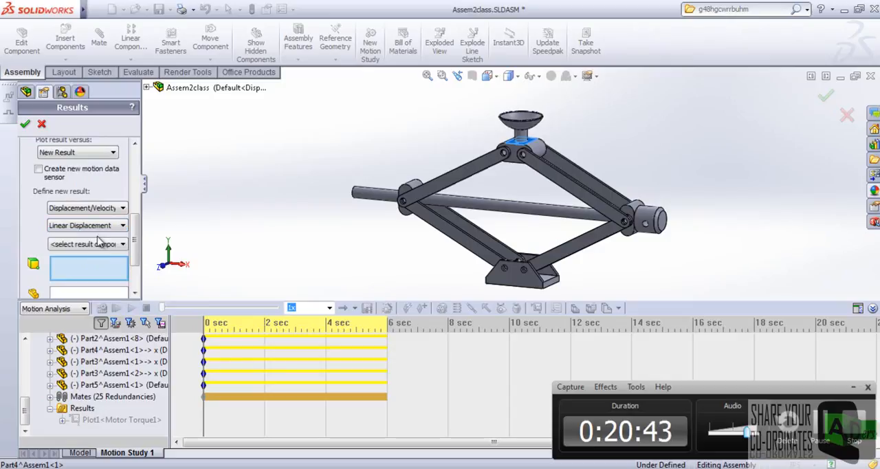
click(98, 246)
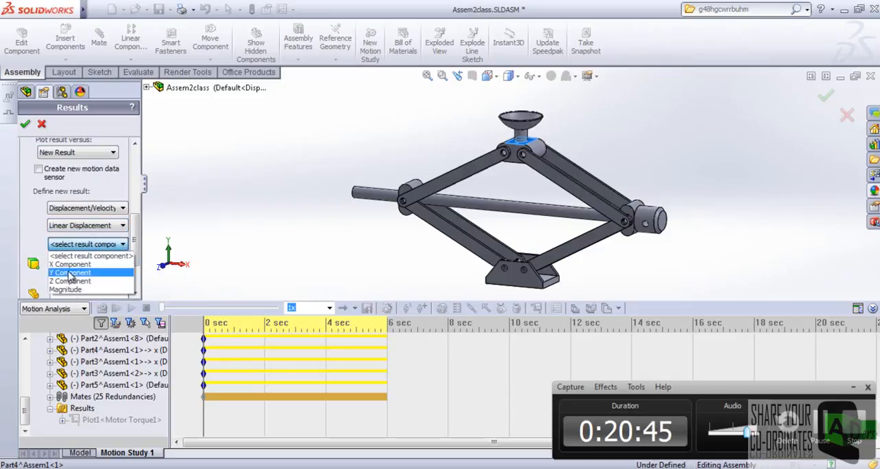
click(69, 265)
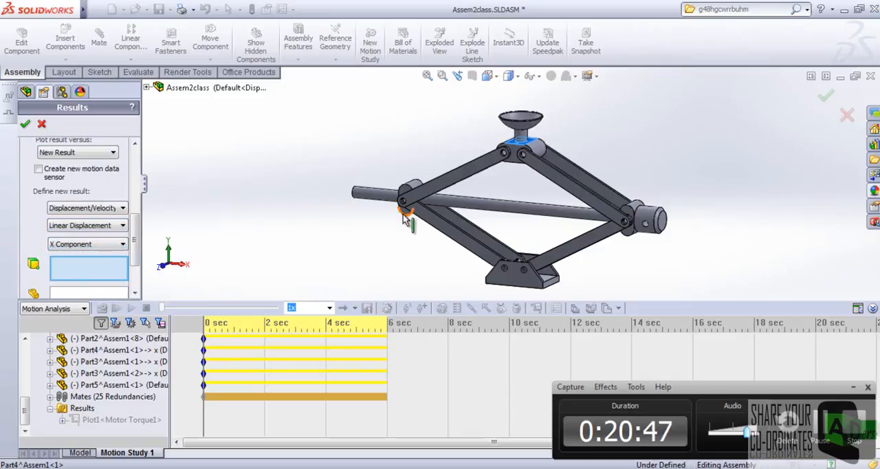
Select the flat face of the pivot block at the screw's free end for the X displacement and create the plot.
mouse_move(408, 209)
middle_down()
mouse_move(423, 195)
mouse_move(415, 218)
middle_up()
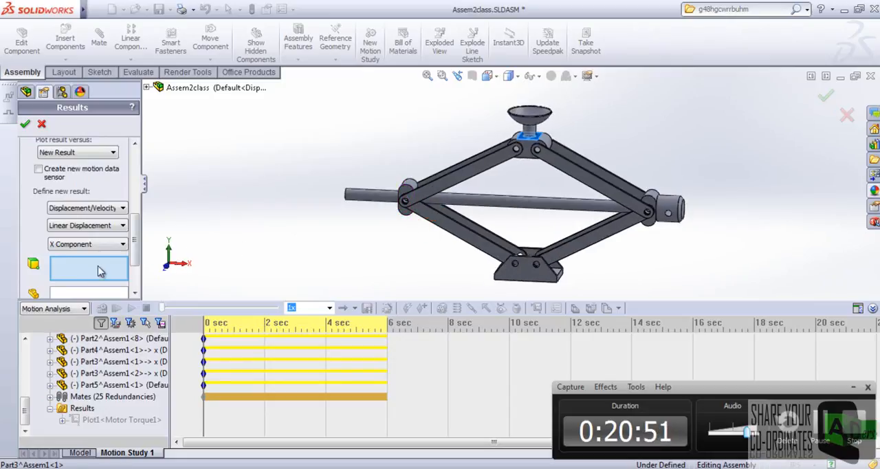
scroll(383, 183, down, 5)
middle_drag(407, 208, 448, 230)
click(498, 227)
scroll(498, 227, up, 5)
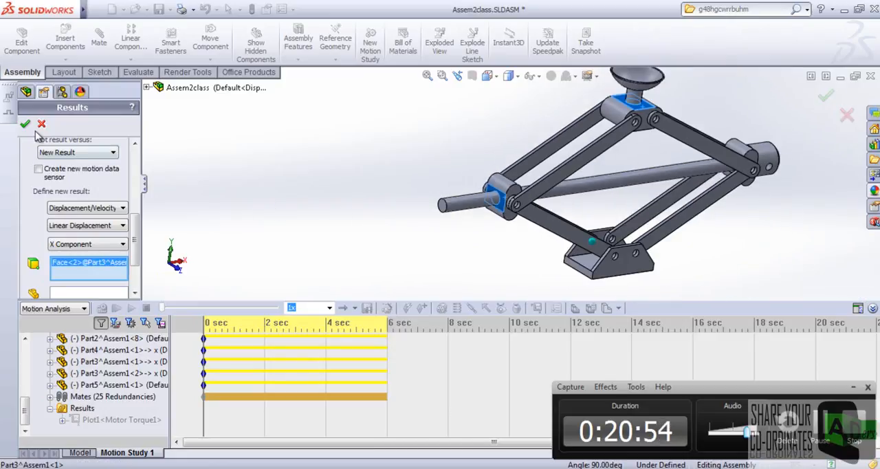
click(25, 125)
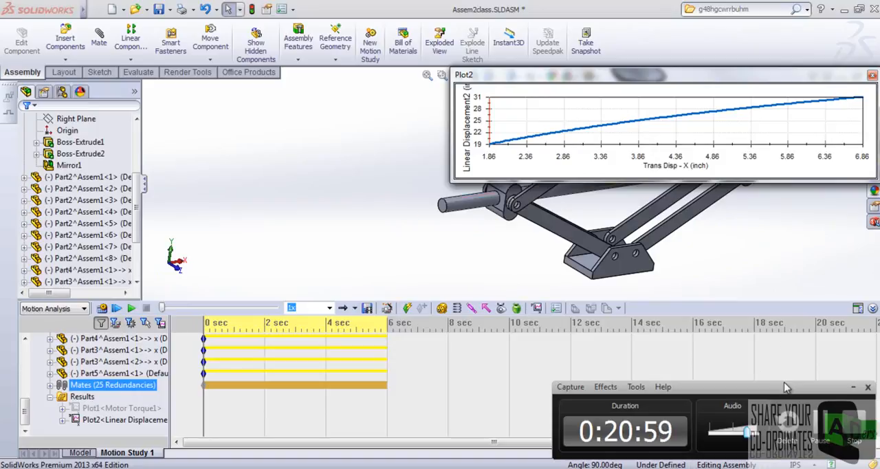
Enlarge the displacement plot vertically and filter the motion study tree to show only results.
click(852, 388)
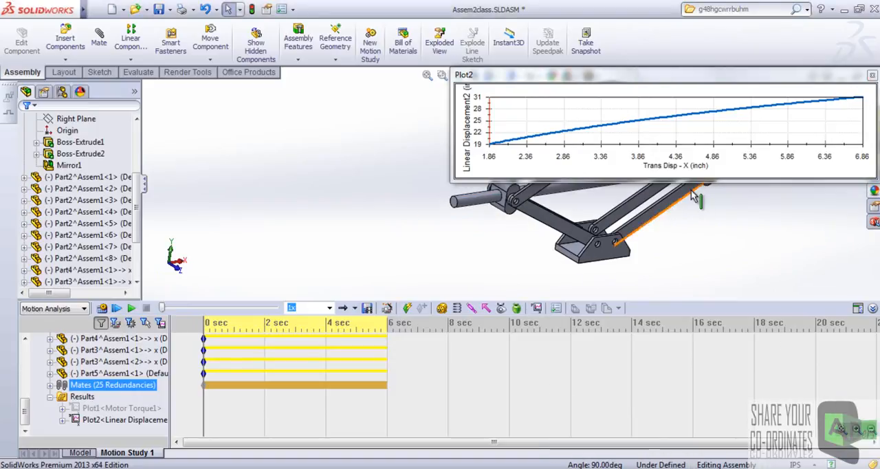
drag(685, 180, 683, 313)
drag(687, 78, 687, 57)
click(160, 323)
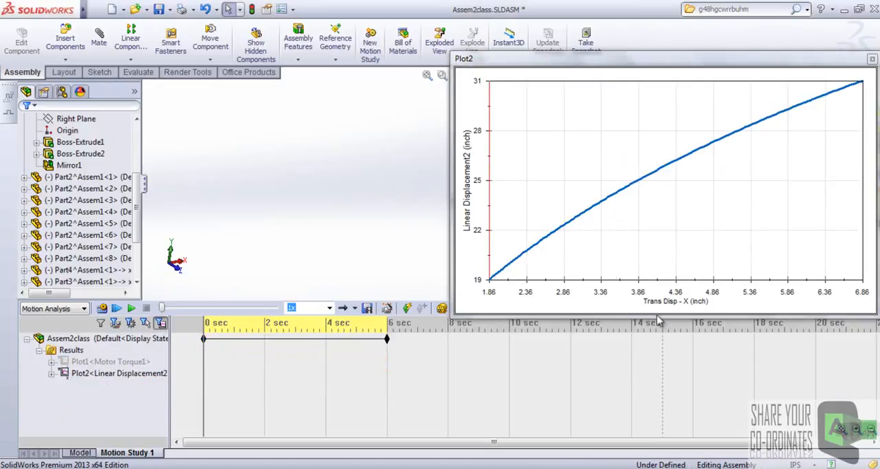
click(675, 342)
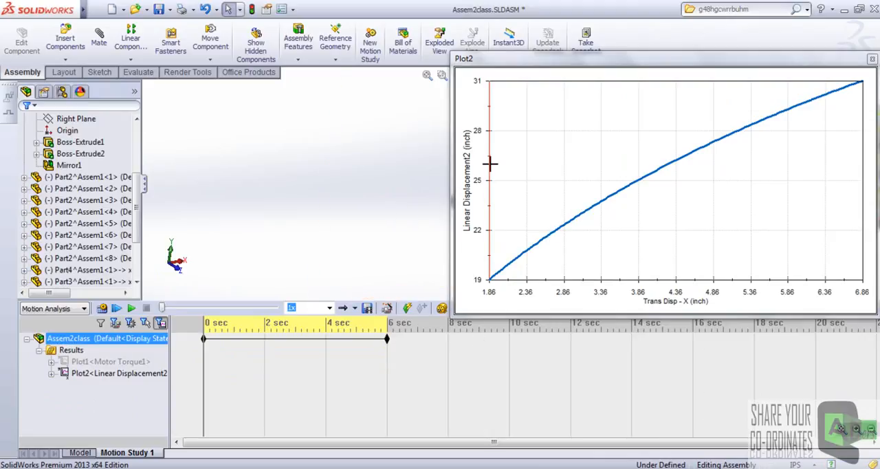
Show the motor torque plot again and arrange it with the displacement plot over the graphics area.
drag(612, 61, 533, 290)
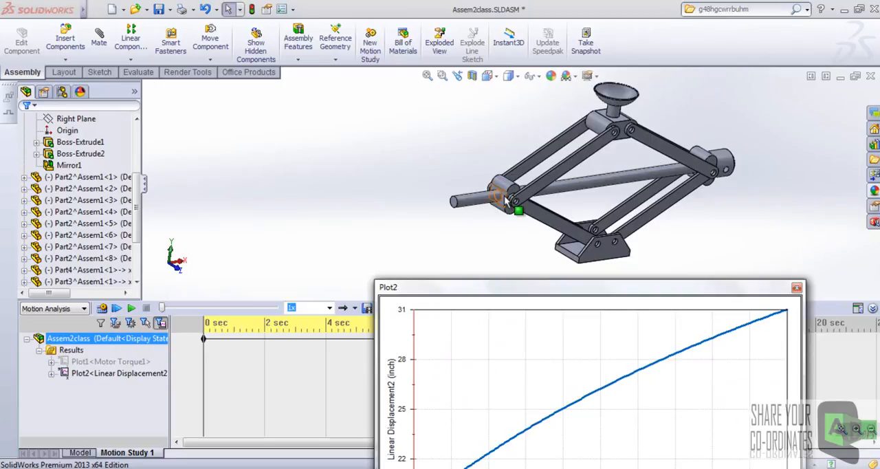
drag(597, 292, 647, 76)
click(99, 362)
right_click(99, 364)
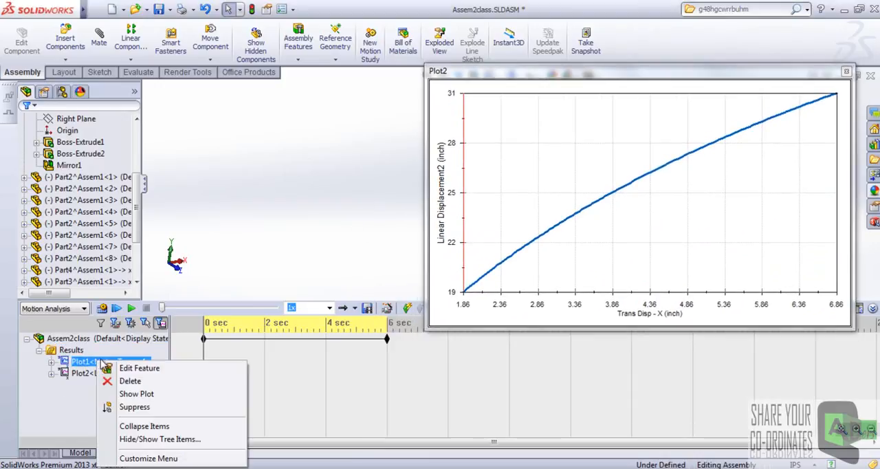
click(124, 394)
drag(589, 83, 167, 158)
drag(501, 74, 555, 67)
drag(282, 154, 673, 87)
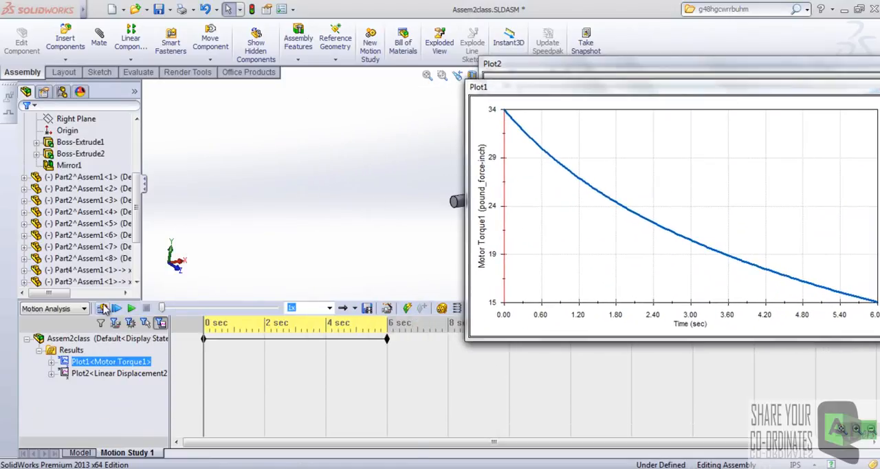
Restore the unfiltered motion study tree and move the start key of Force1 from 0 to 3 seconds.
click(101, 323)
ctrl+click(81, 419)
drag(26, 413, 25, 350)
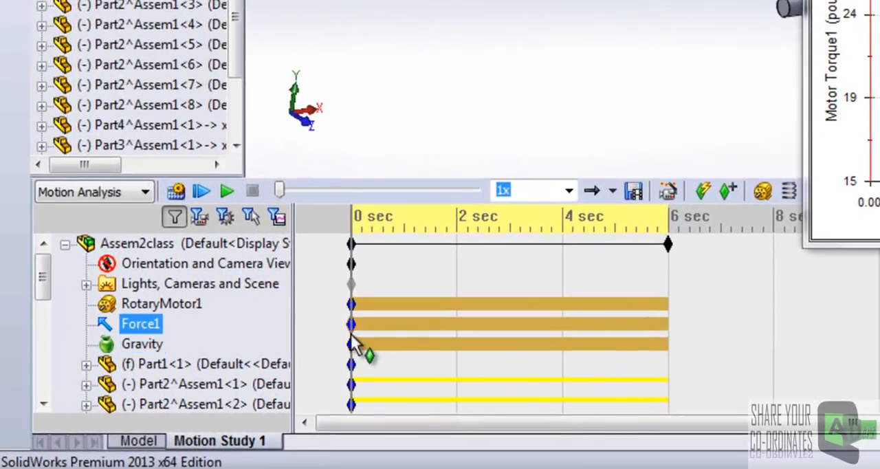
drag(352, 323, 508, 322)
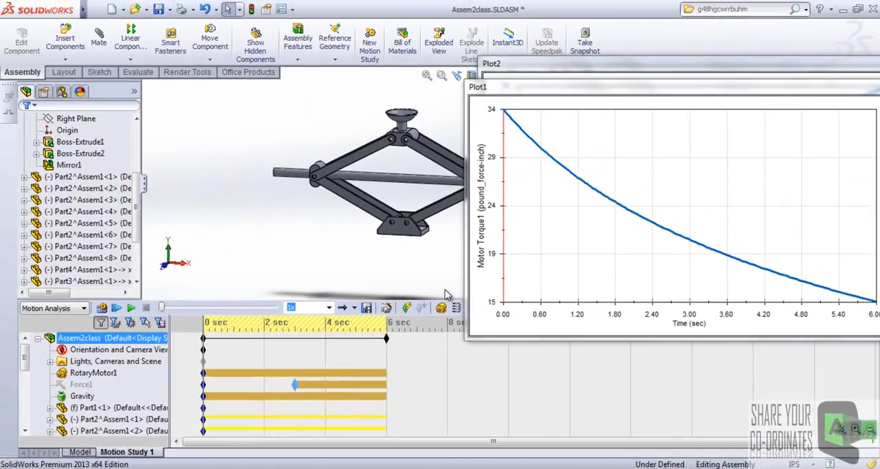
Arrange the motor torque plot above the displacement plot and recalculate the motion study.
drag(577, 94, 565, 210)
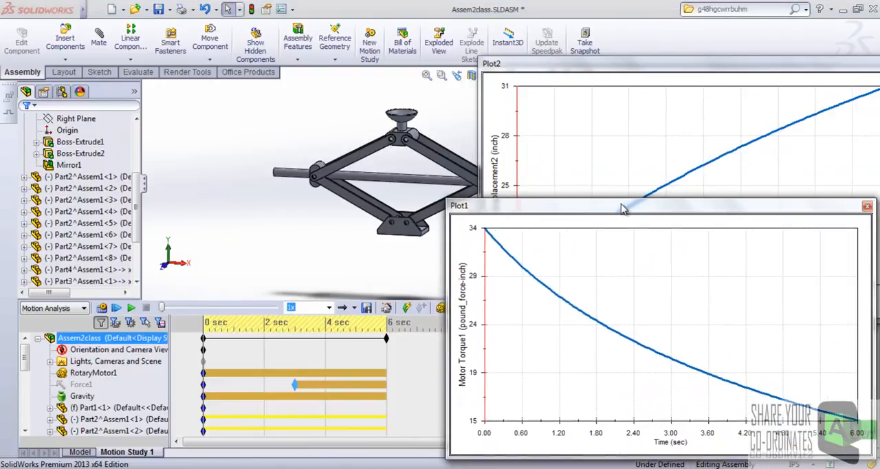
drag(630, 208, 328, 116)
drag(640, 73, 662, 311)
drag(410, 112, 767, 31)
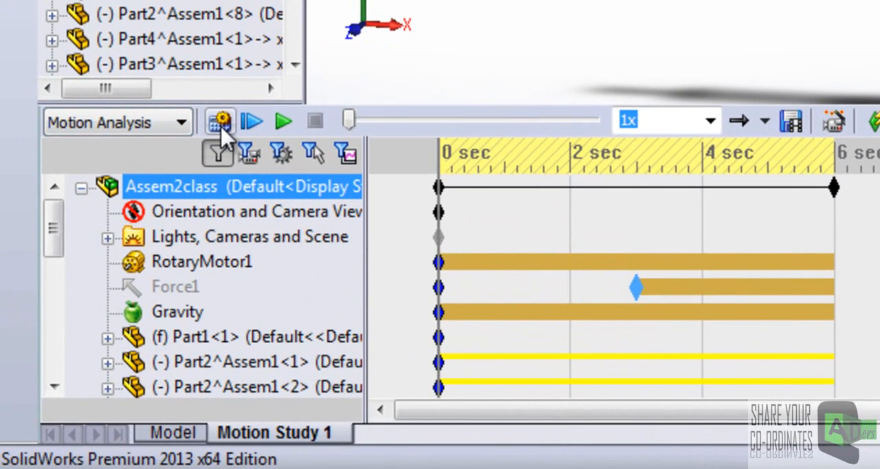
click(222, 123)
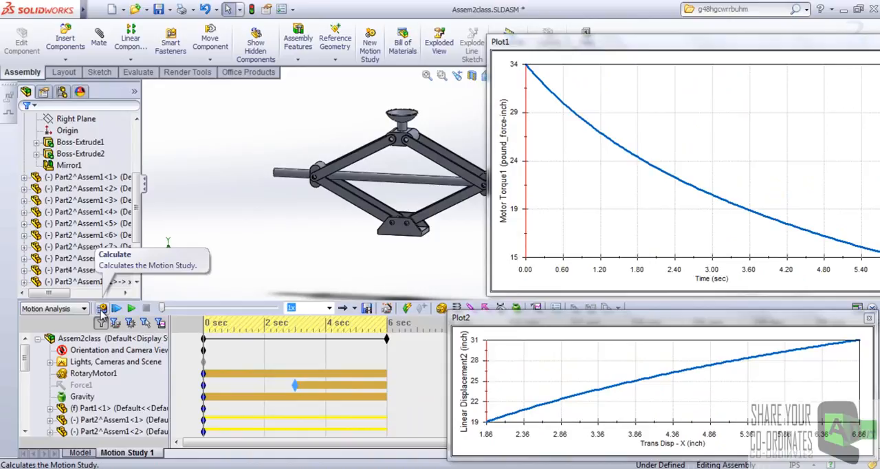
click(102, 309)
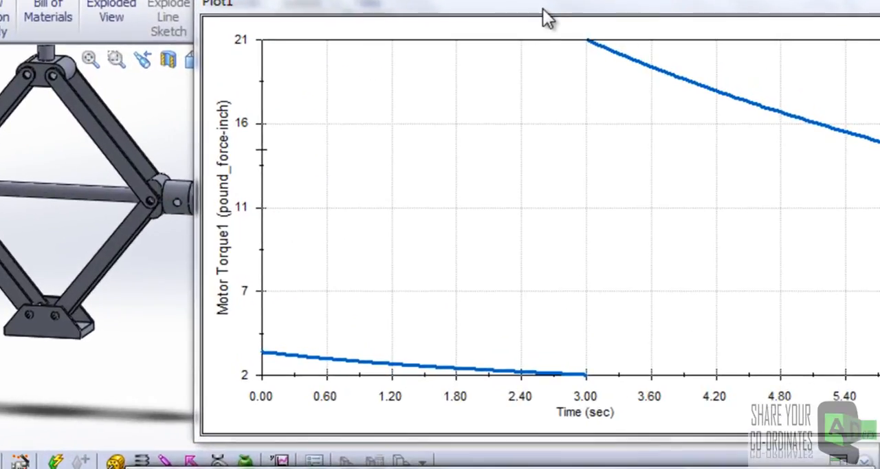
Examine the recalculated motor torque around Force1's 3-second start and compare it with the displacement plot.
drag(618, 32, 569, 32)
drag(488, 15, 496, 12)
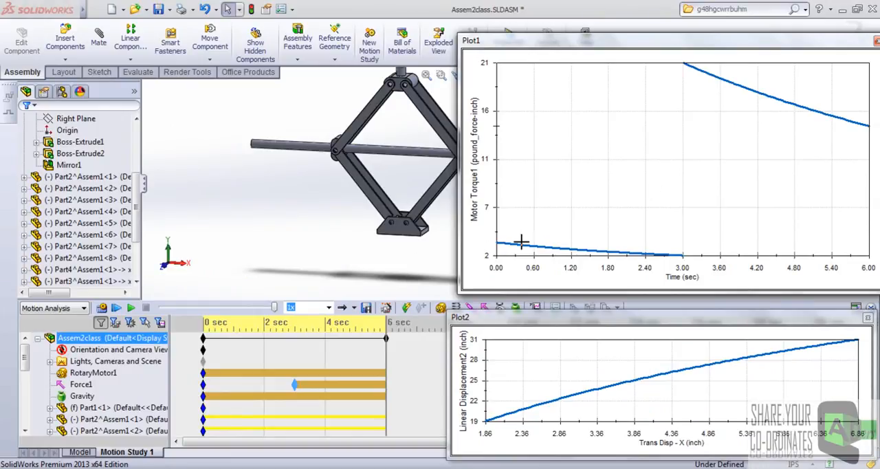
click(294, 385)
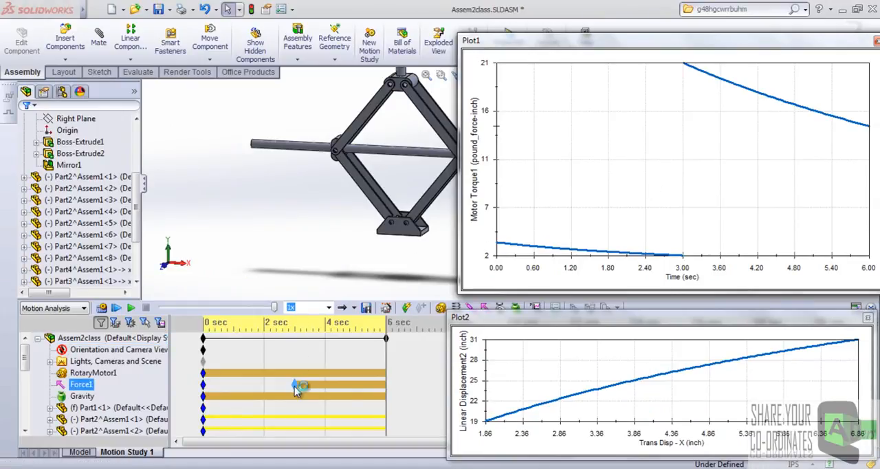
key(Up)
key(Up)
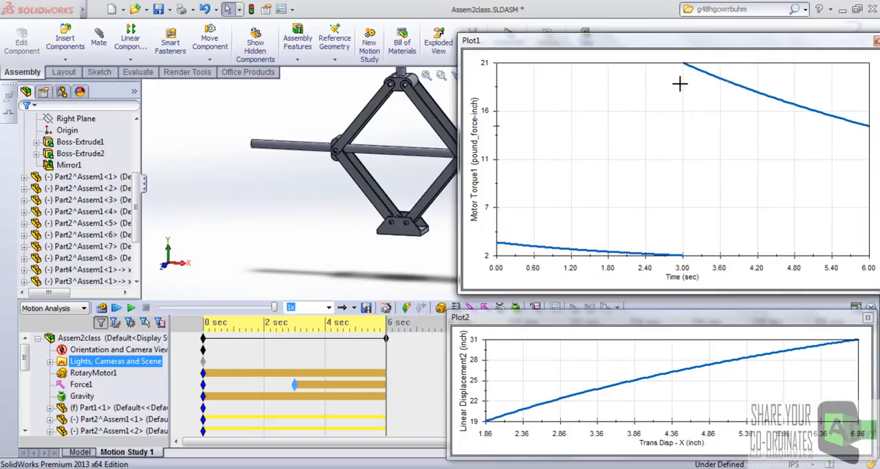
mouse_move(731, 50)
mouse_down()
mouse_move(709, 51)
mouse_move(726, 48)
mouse_up()
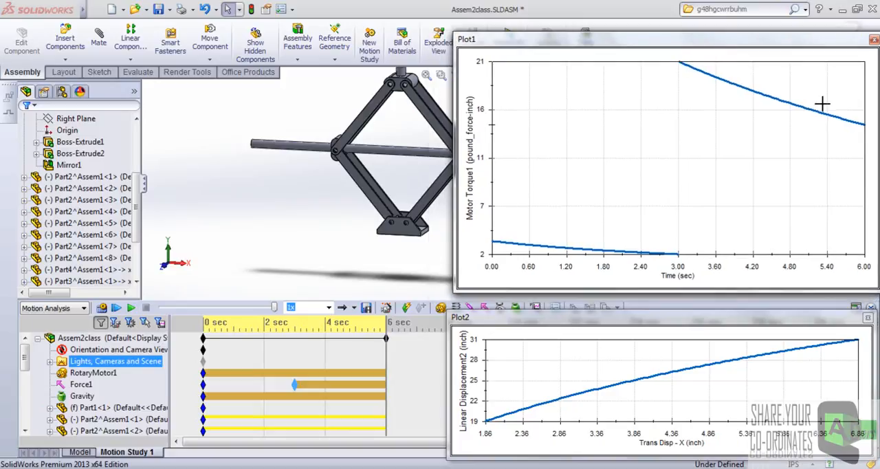
drag(851, 44, 829, 44)
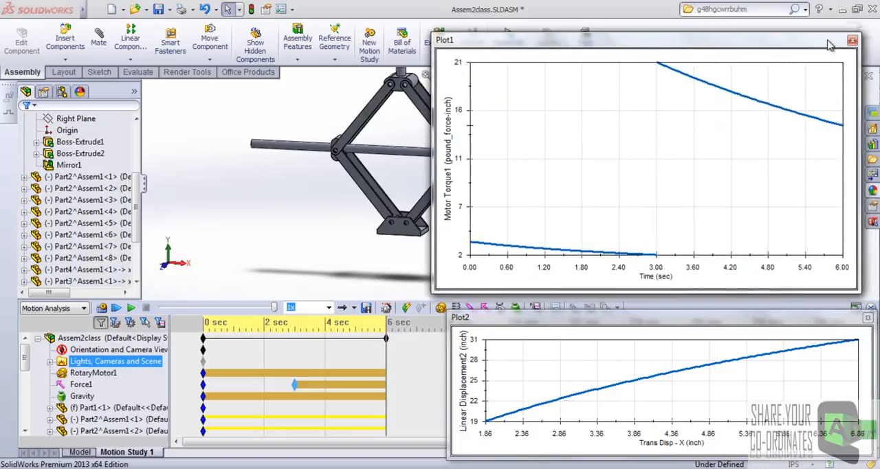
drag(736, 49, 751, 51)
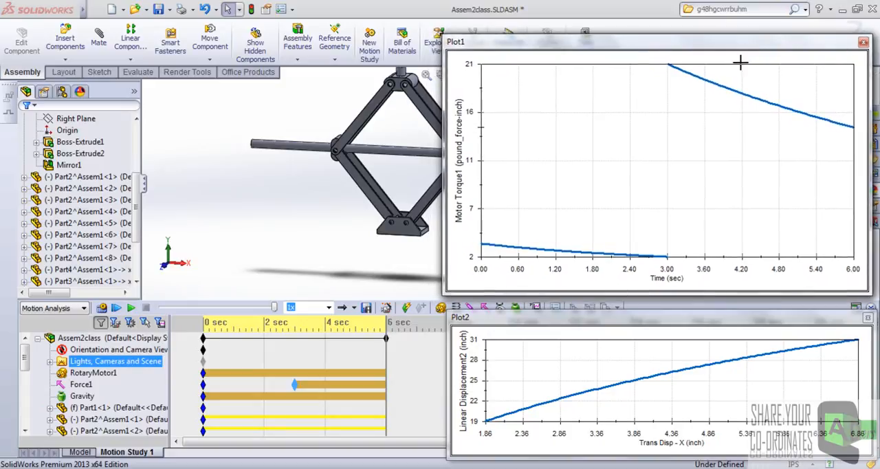
drag(686, 311, 685, 239)
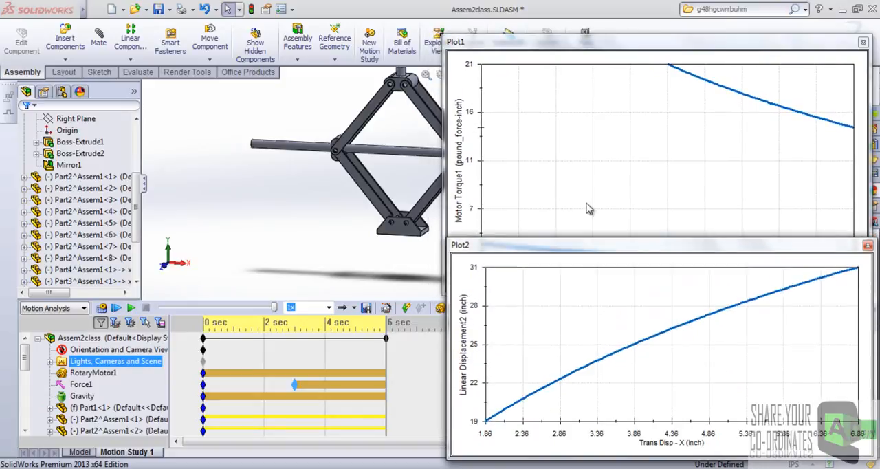
click(423, 184)
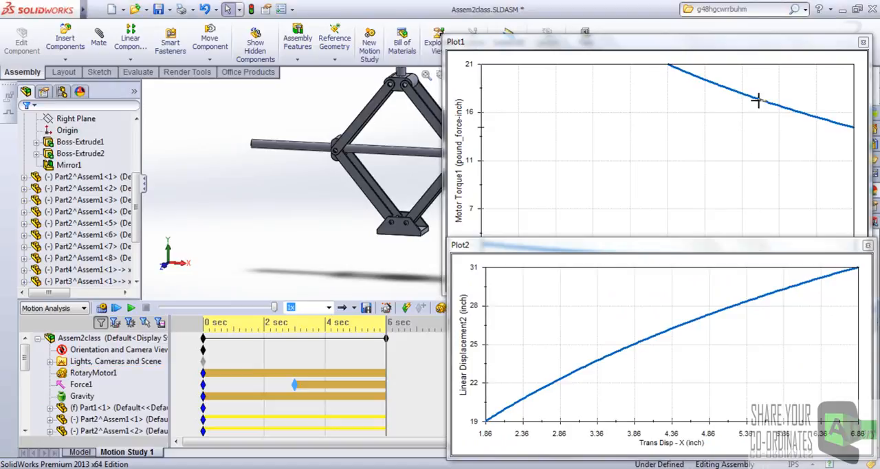
drag(689, 258, 686, 308)
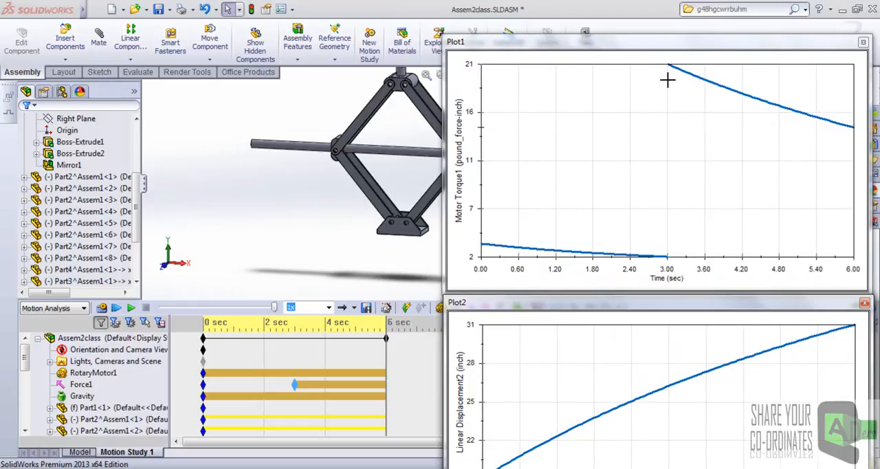
Export the motor torque plot to RotaryMotor1.csv in the Homework folder, and close both plots.
right_click(644, 64)
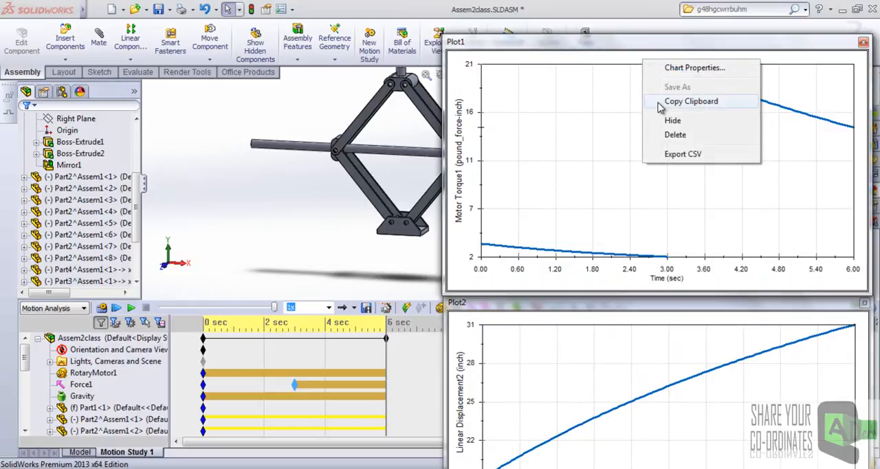
click(673, 154)
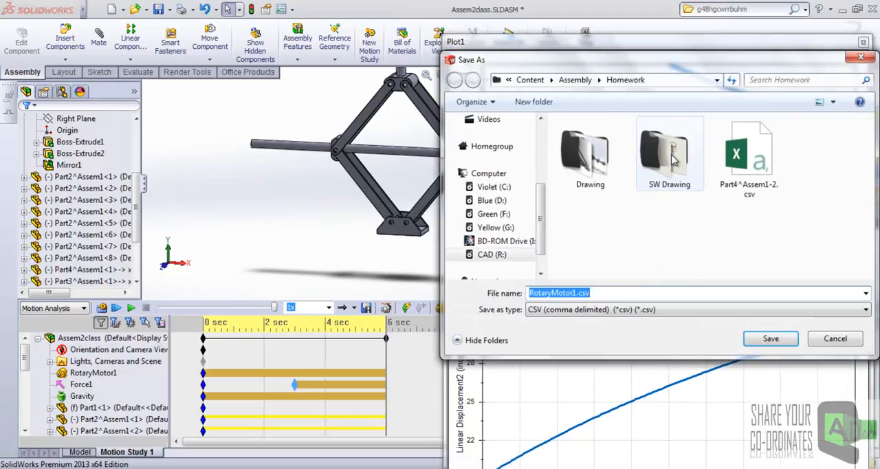
double_click(606, 294)
click(770, 340)
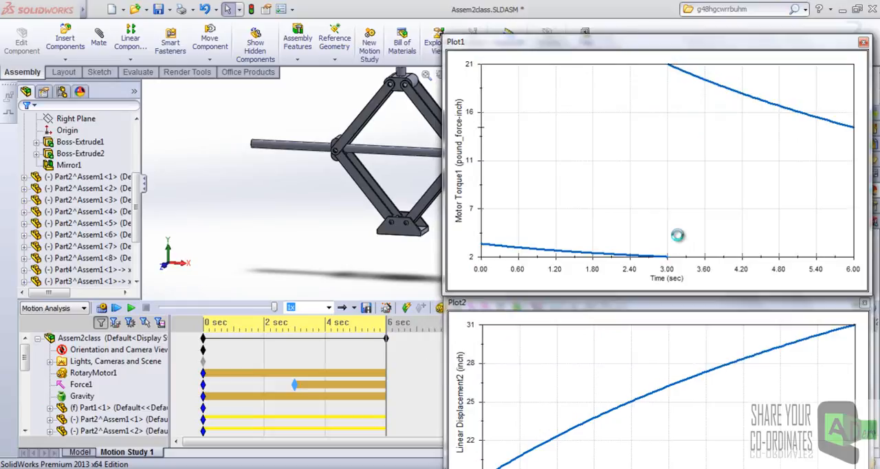
click(863, 43)
click(866, 304)
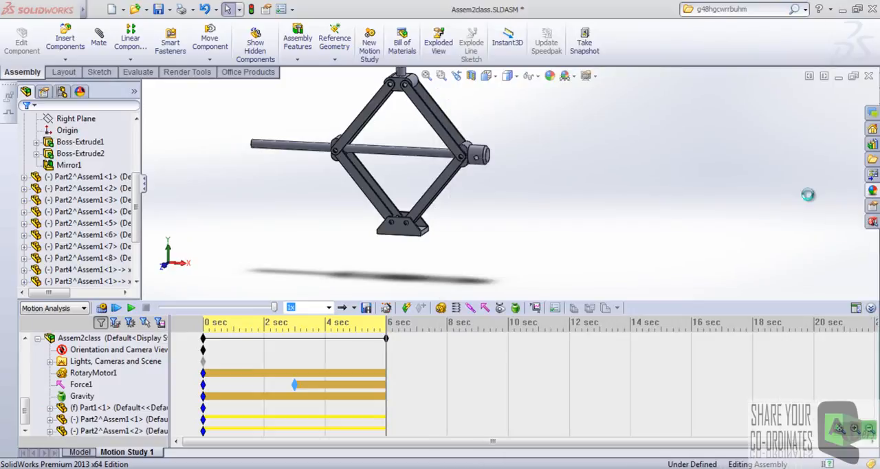
Open RotaryMotor1.csv from the Homework folder in Excel and maximize its window.
click(839, 9)
right_click(540, 300)
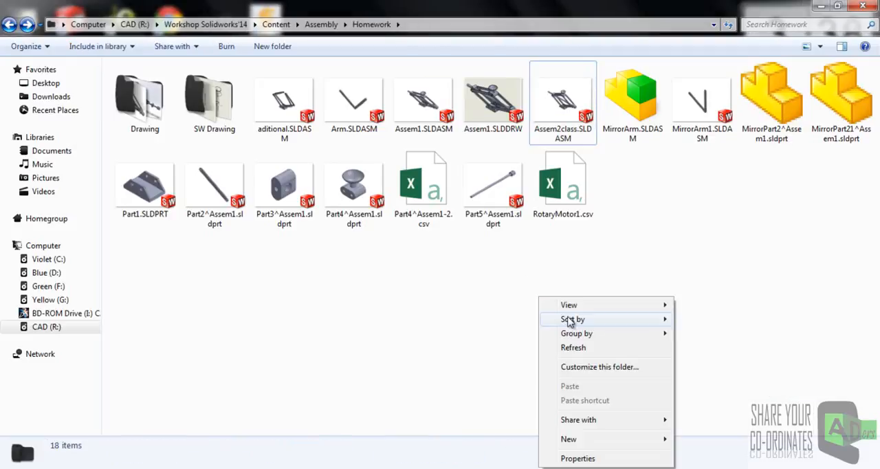
click(570, 348)
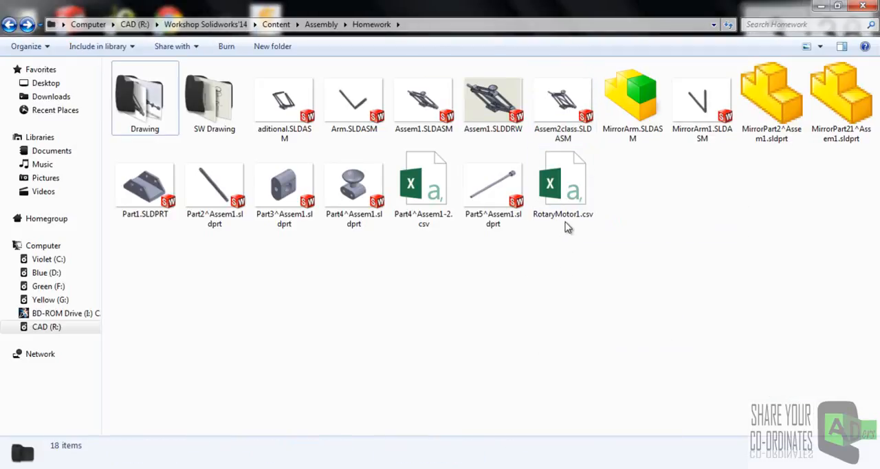
click(567, 191)
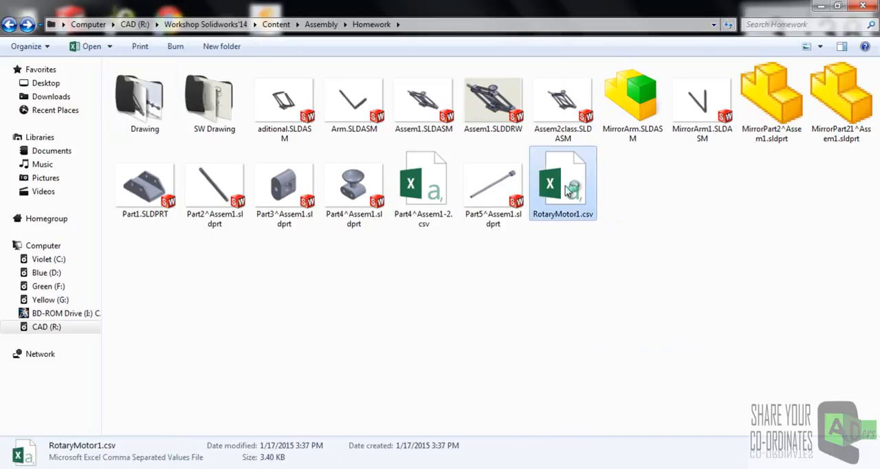
double_click(568, 191)
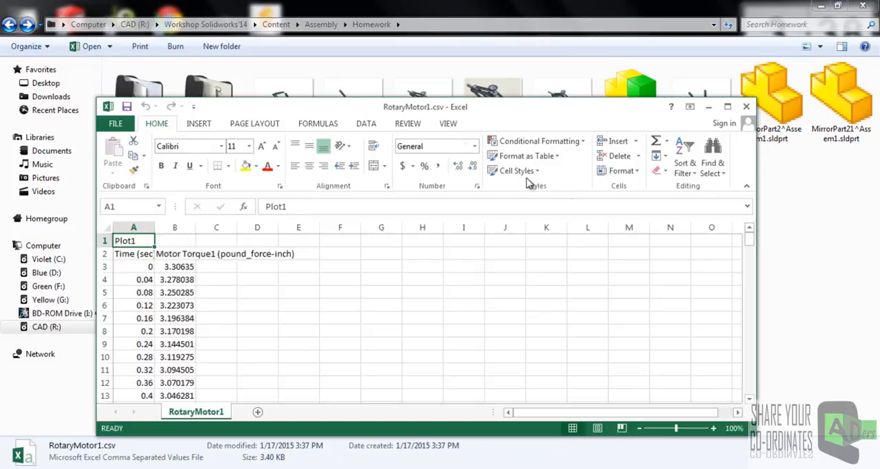
click(727, 108)
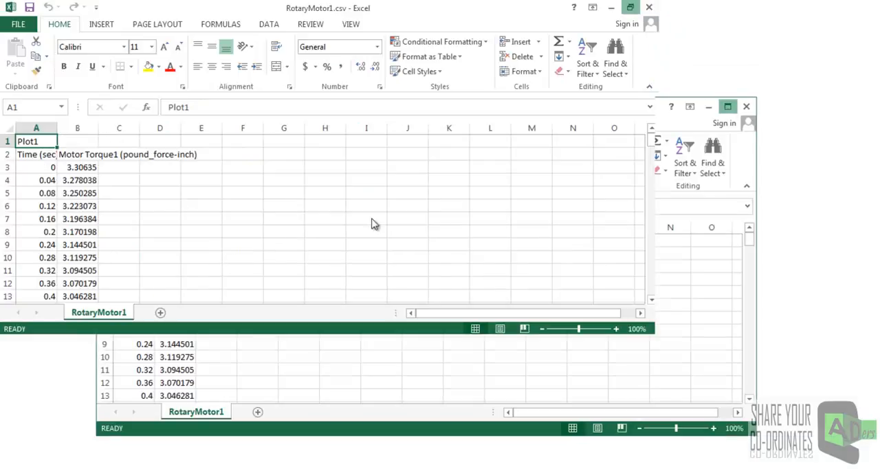
mouse_move(873, 160)
mouse_down()
mouse_move(876, 355)
mouse_move(876, 149)
mouse_move(875, 390)
mouse_move(876, 146)
mouse_up()
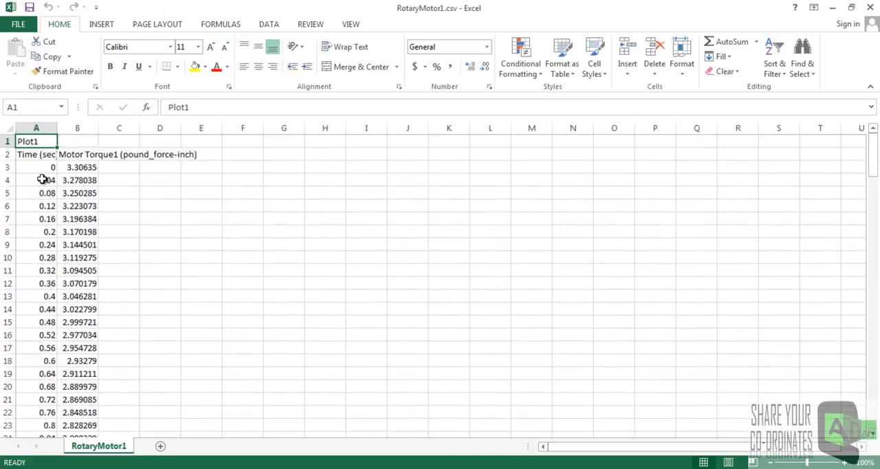
Chart the time and motor torque data in A3:B154 as a line chart and enlarge the chart.
drag(43, 168, 89, 398)
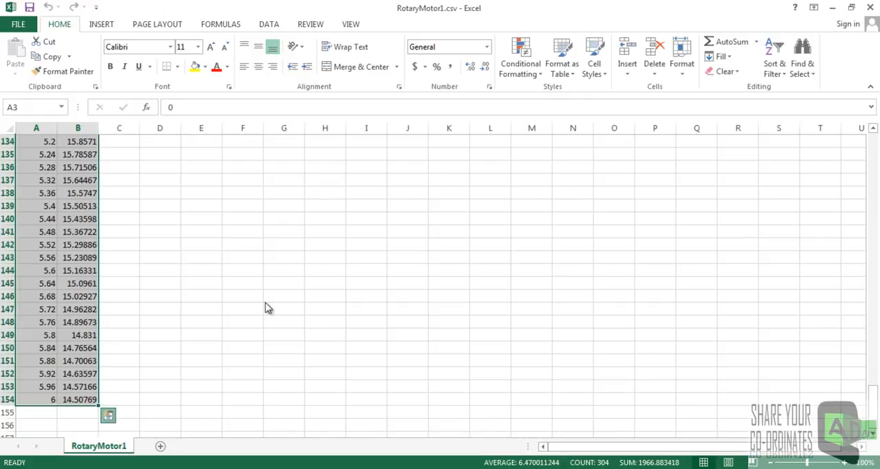
key(ctrl+q)
click(94, 315)
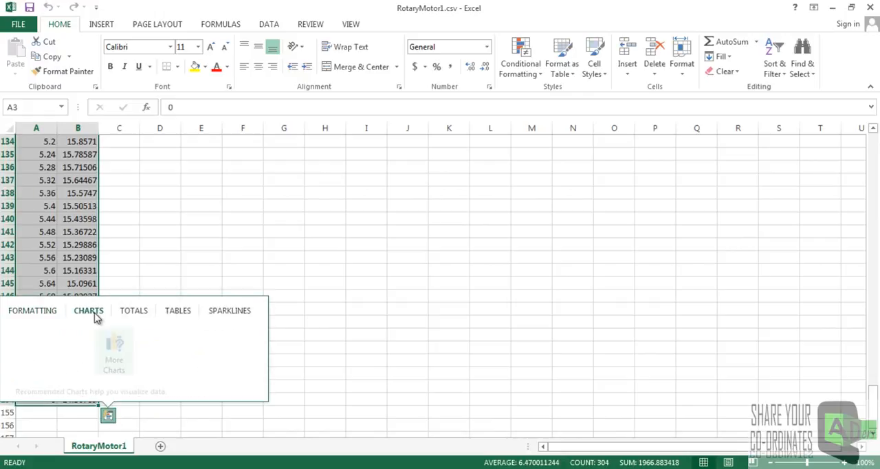
click(67, 349)
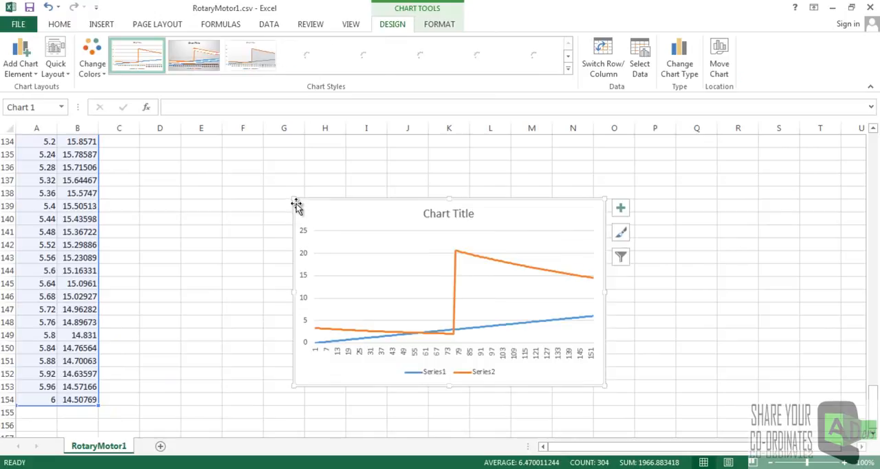
drag(292, 198, 223, 177)
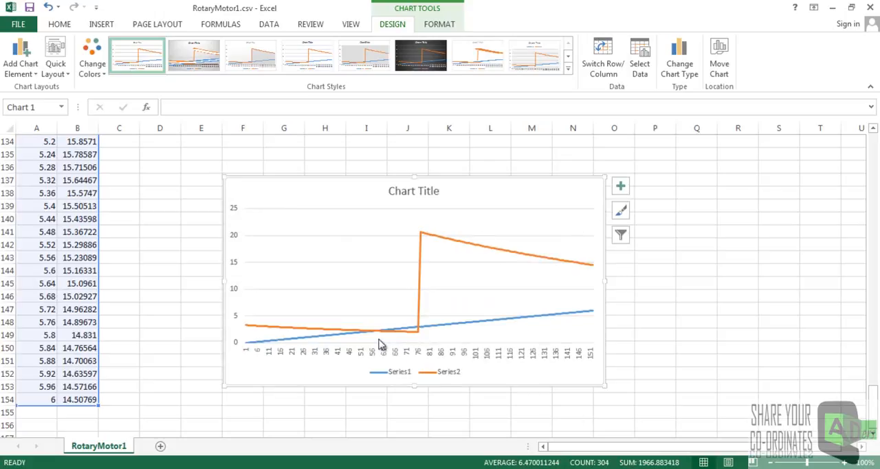
click(575, 234)
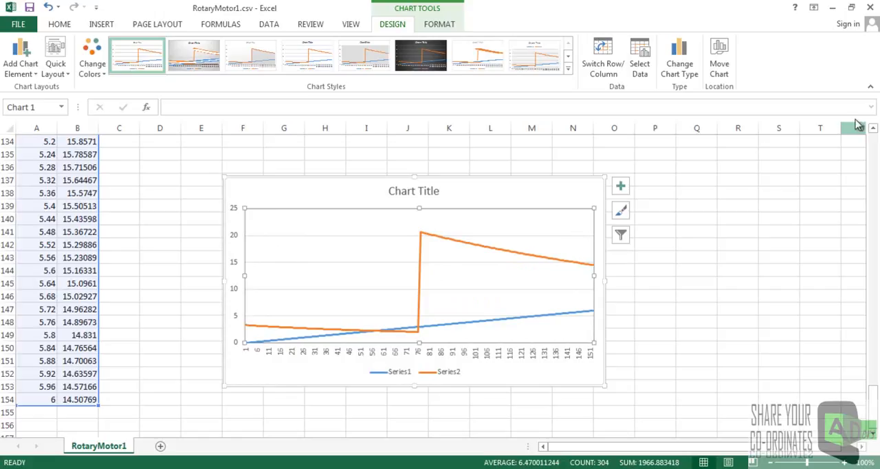
Keep the workbook open and examine the exported time and motor torque values through the end of the data.
click(868, 10)
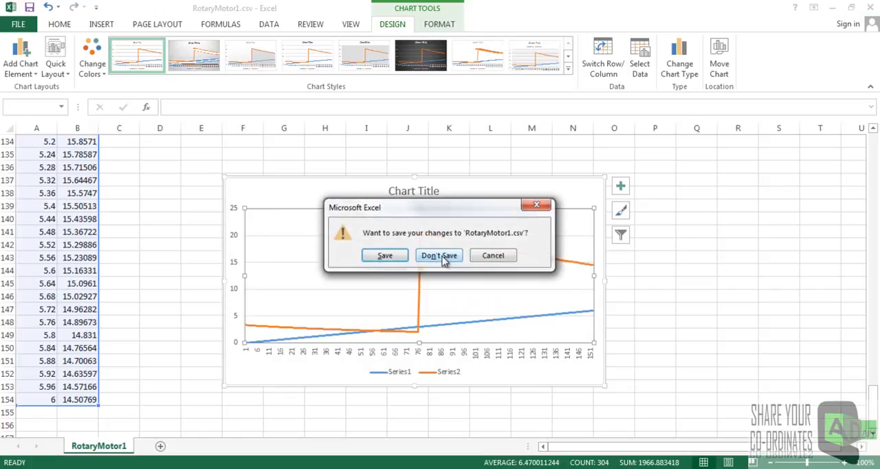
click(492, 256)
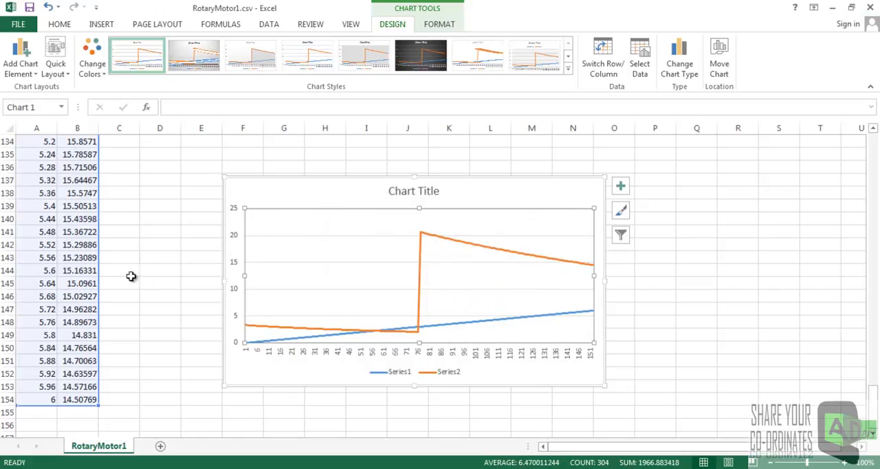
click(63, 271)
scroll(63, 269, up, 17)
scroll(54, 228, up, 20)
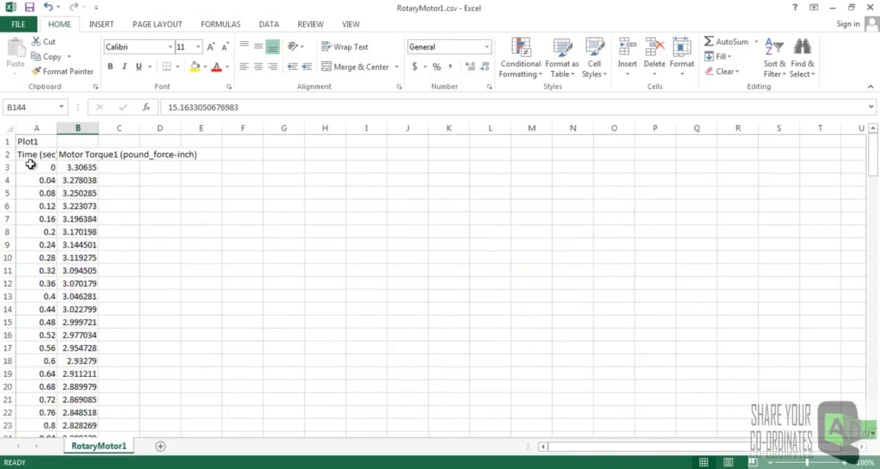
scroll(65, 353, down, 20)
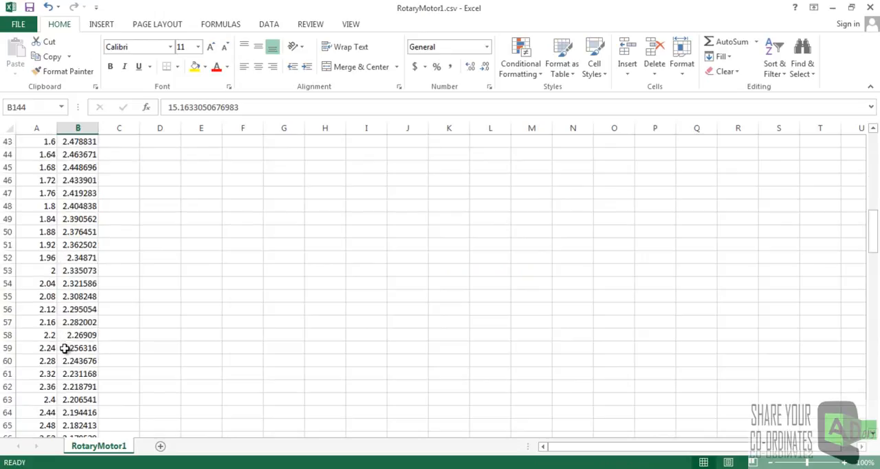
scroll(62, 379, down, 20)
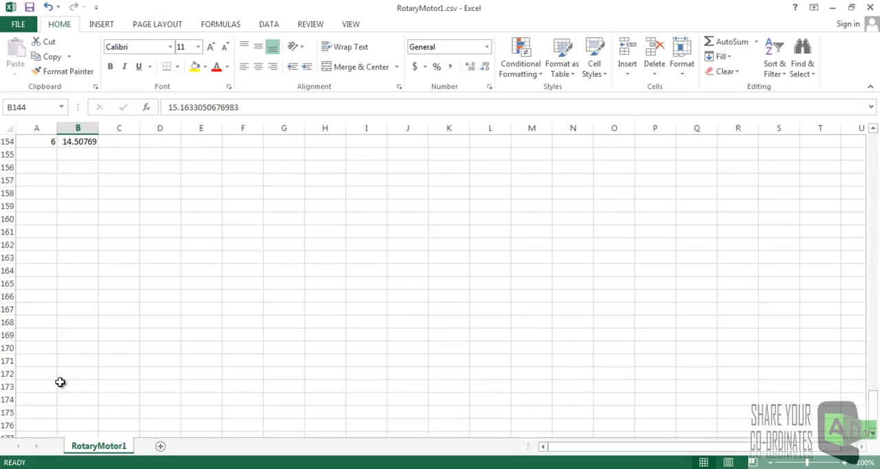
scroll(332, 220, up, 20)
scroll(337, 211, up, 2)
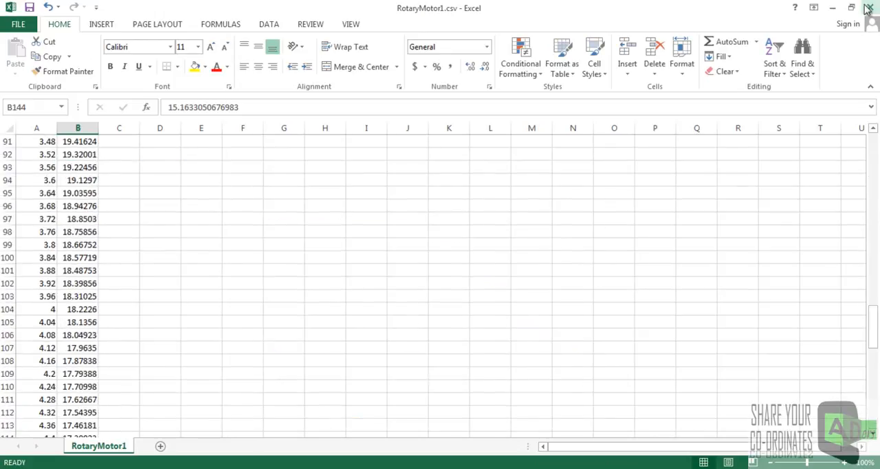
Close RotaryMotor1.csv without saving the changes and switch back to the SolidWorks assembly.
click(867, 7)
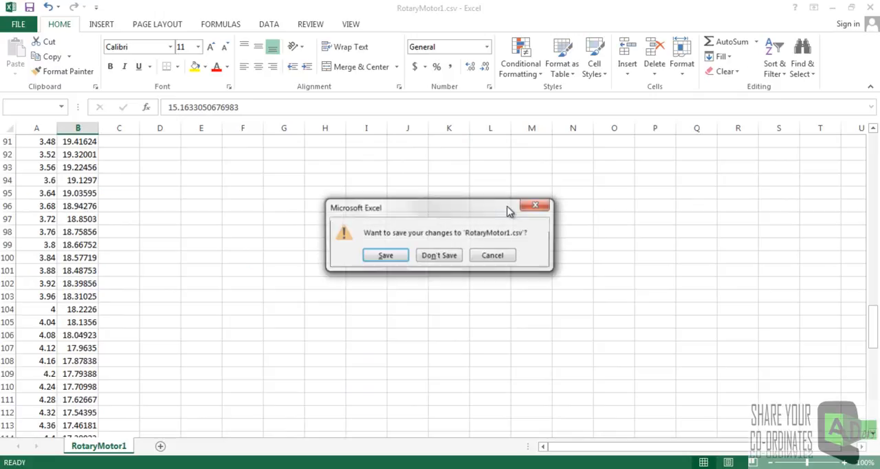
click(458, 252)
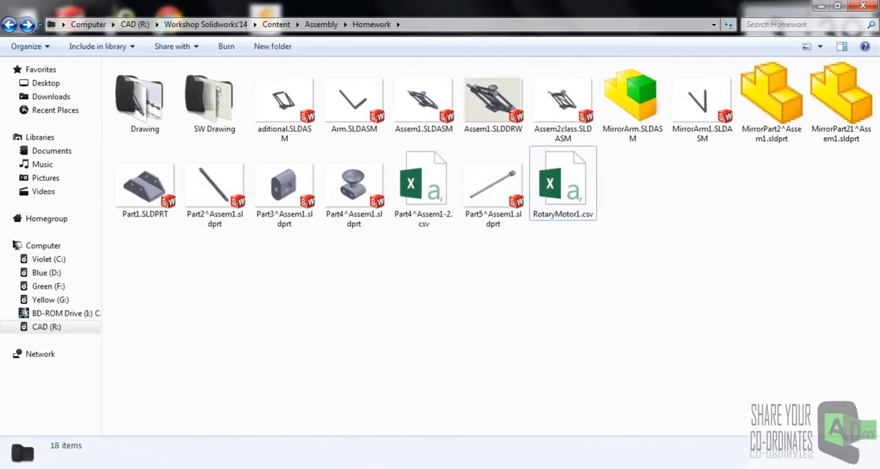
key(alt+Tab)
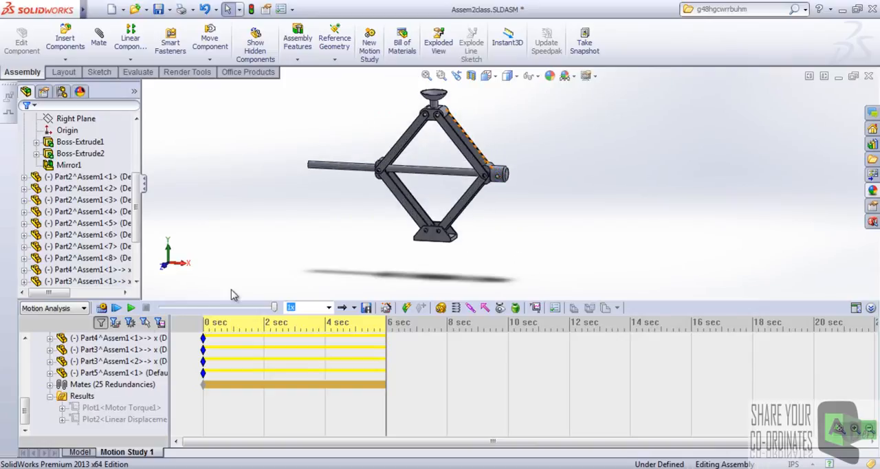
scroll(446, 208, down, 2)
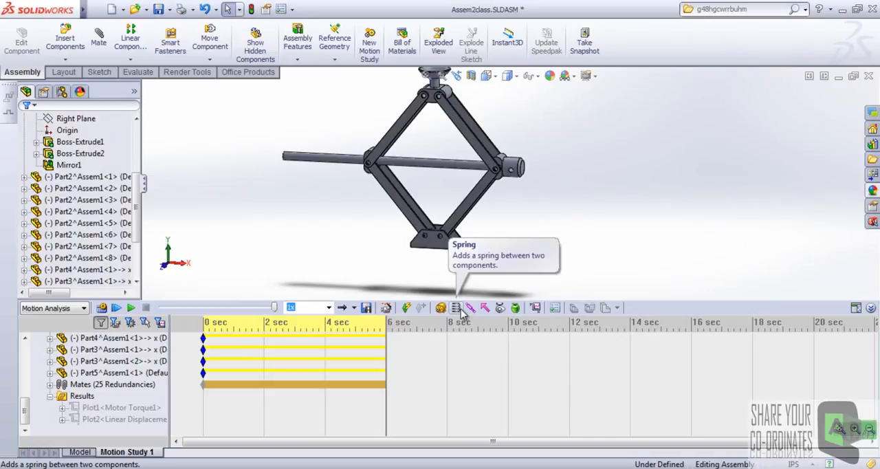
scroll(512, 180, up, 3)
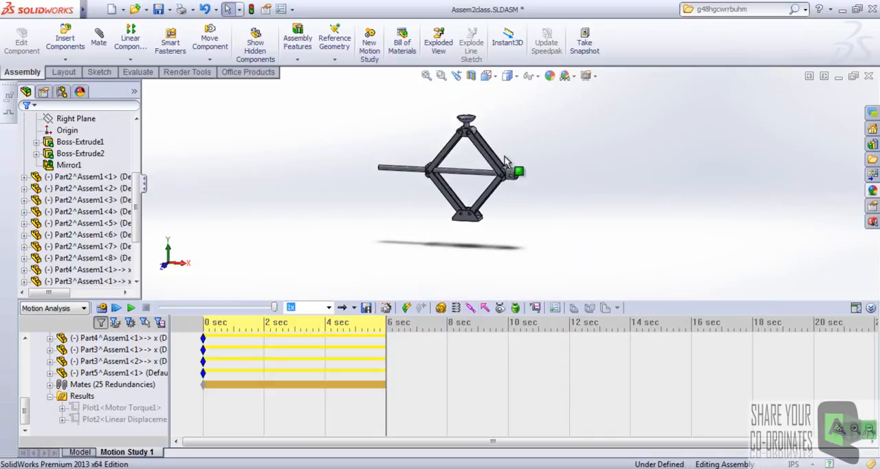
scroll(506, 159, down, 4)
middle_drag(502, 145, 503, 173)
scroll(516, 198, up, 2)
scroll(468, 228, down, 2)
middle_drag(468, 227, 472, 173)
scroll(472, 172, up, 2)
scroll(472, 172, down, 3)
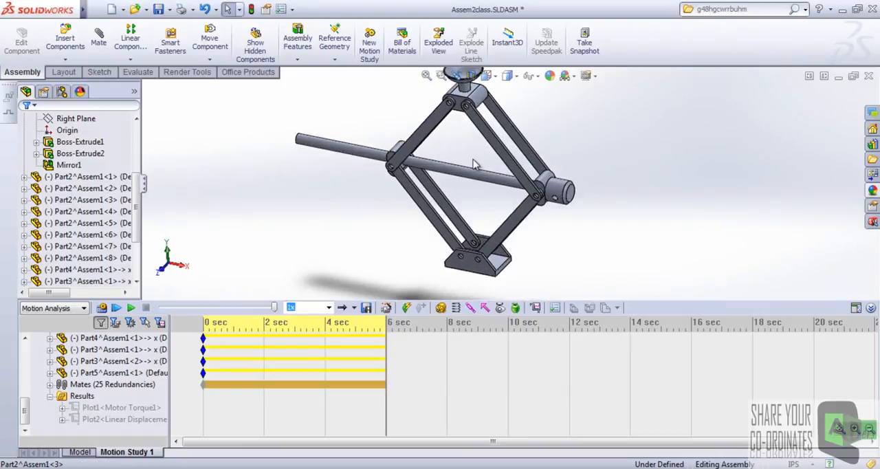
scroll(481, 161, up, 2)
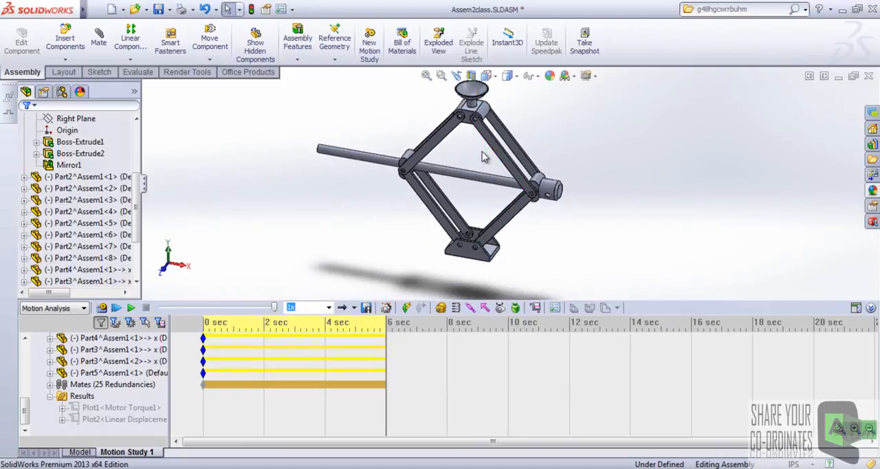
scroll(480, 175, down, 2)
scroll(474, 166, up, 2)
scroll(492, 160, down, 1)
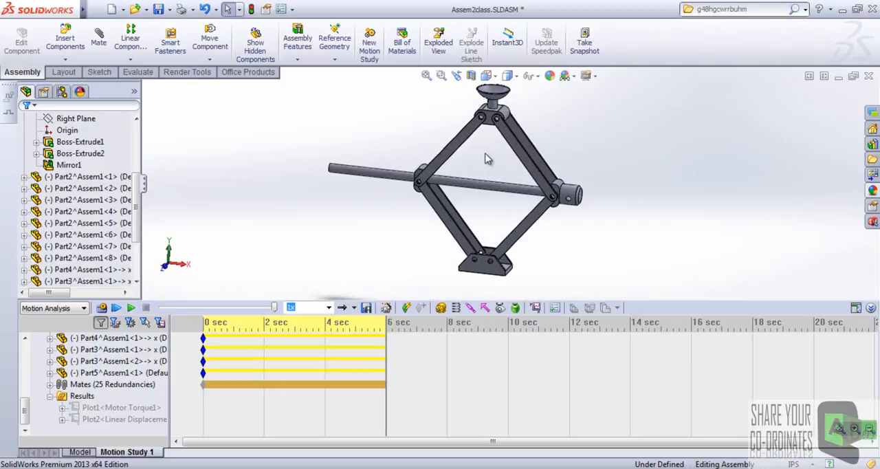
Shrink the motion study pane, then switch the study type to Basic Motion and back to Motion Analysis and play it.
drag(648, 300, 648, 358)
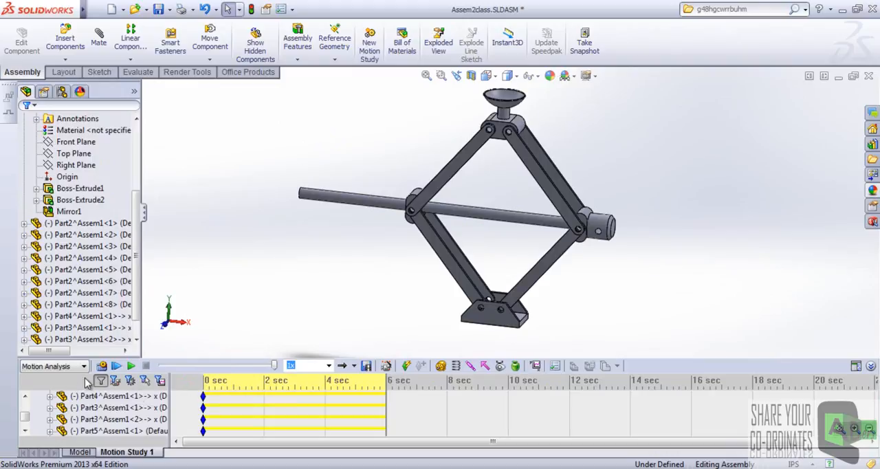
click(75, 369)
click(65, 390)
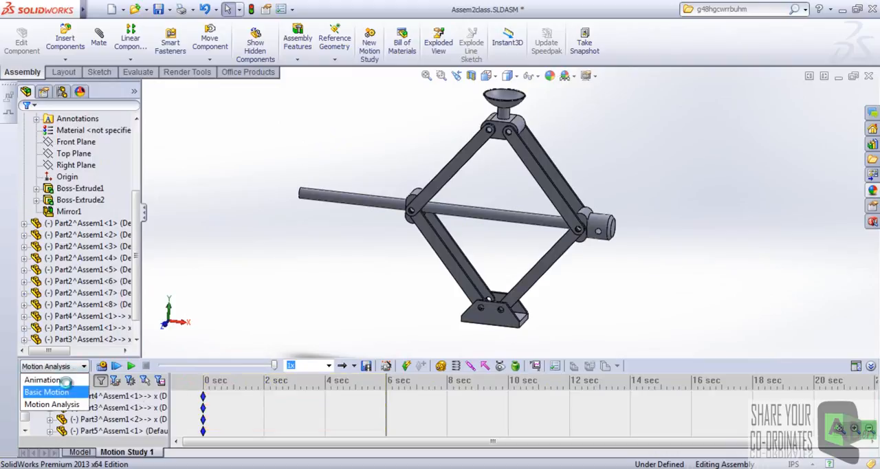
click(67, 368)
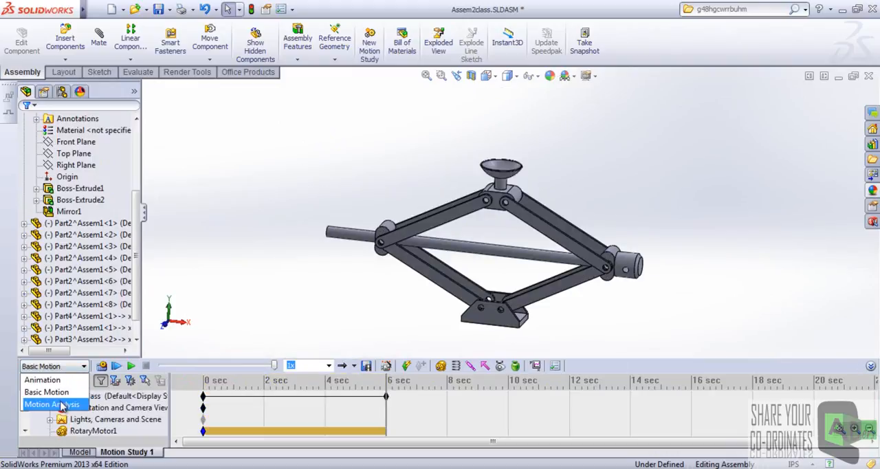
click(59, 402)
click(131, 366)
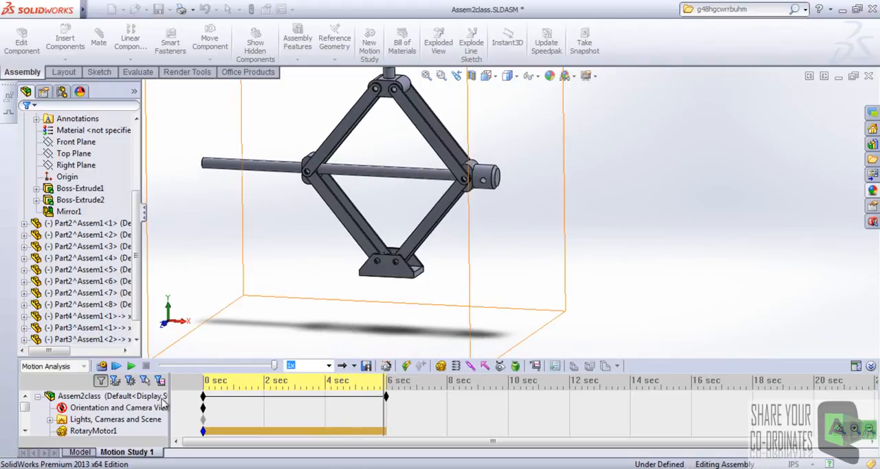
Change the motion study type to Animation and play the scissor jack's motion.
click(84, 367)
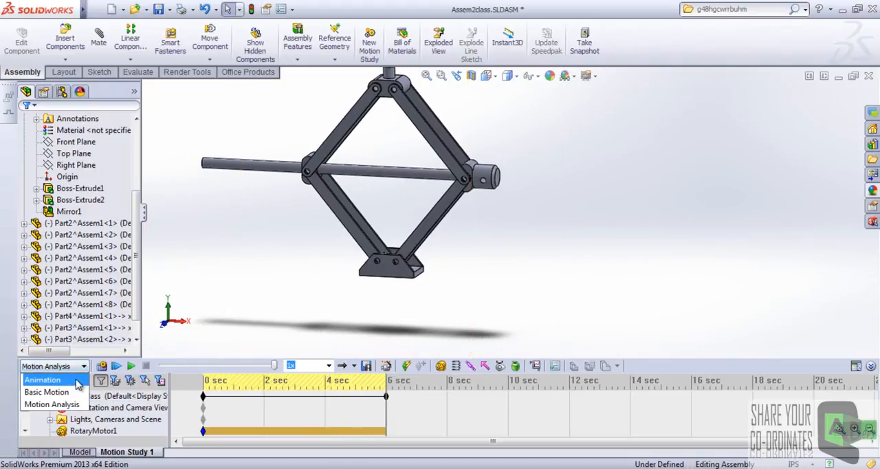
click(76, 381)
click(123, 366)
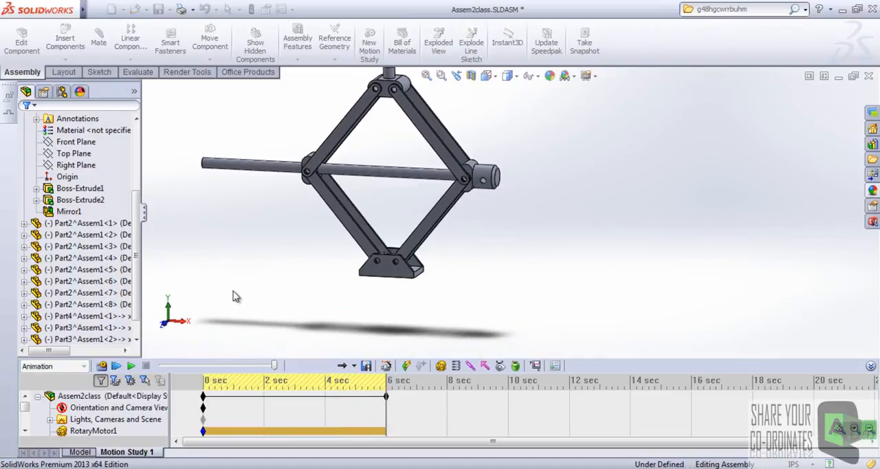
scroll(389, 252, up, 3)
scroll(450, 151, down, 3)
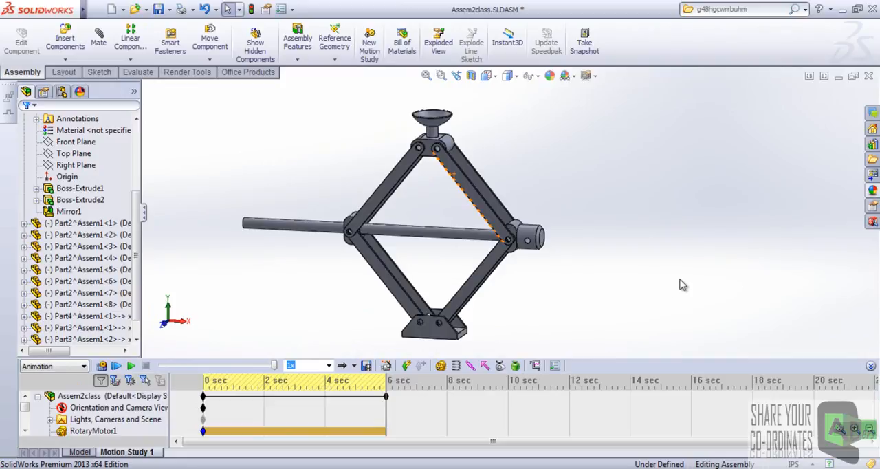
middle_drag(473, 237, 438, 235)
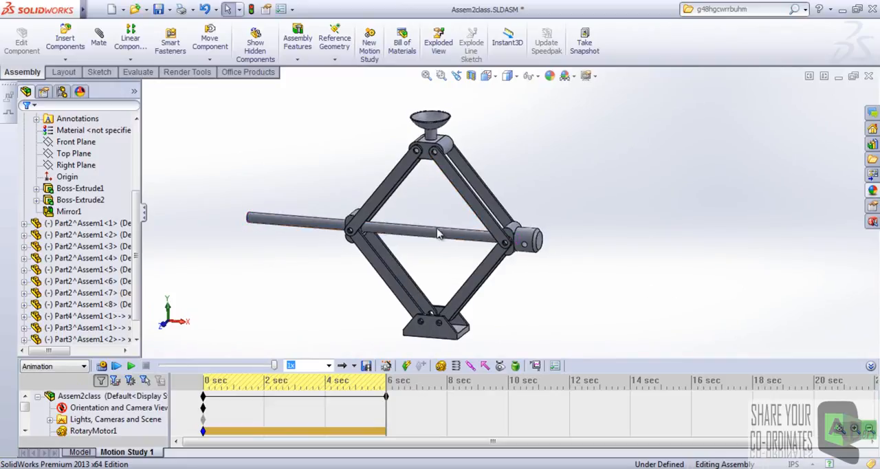